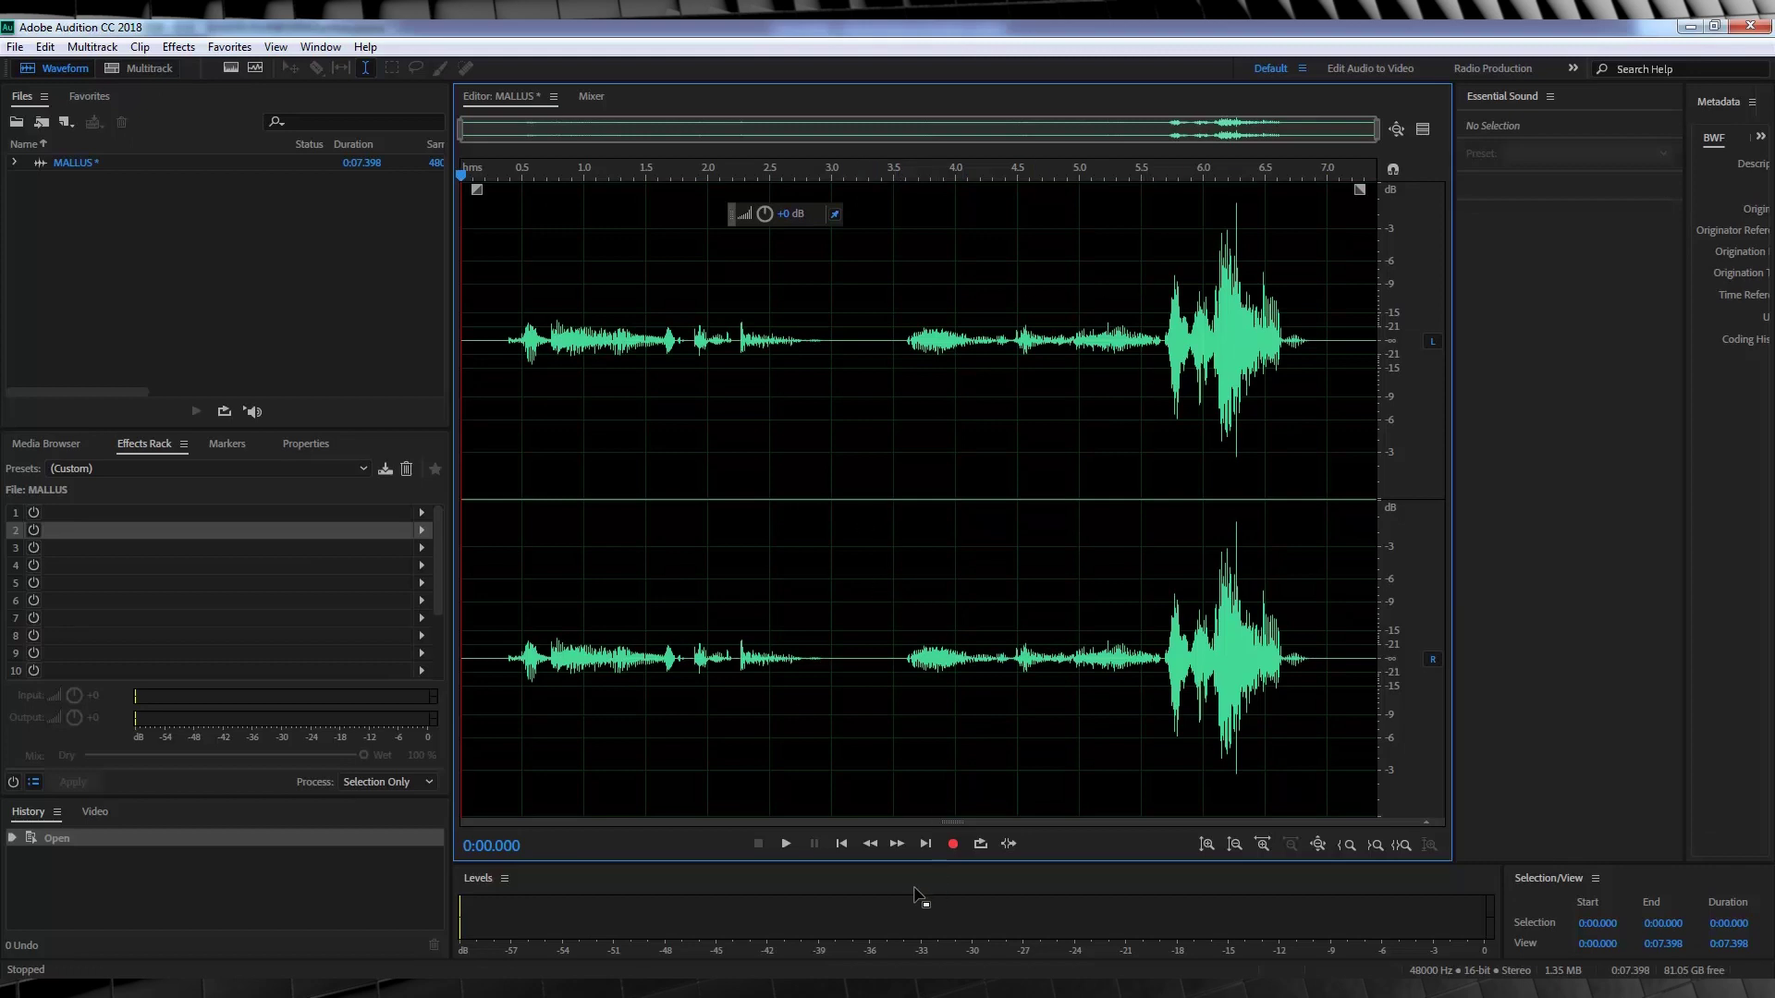
# - Play the MALLUS recording through to its 0:07.398 end
pyautogui.click(785, 844)
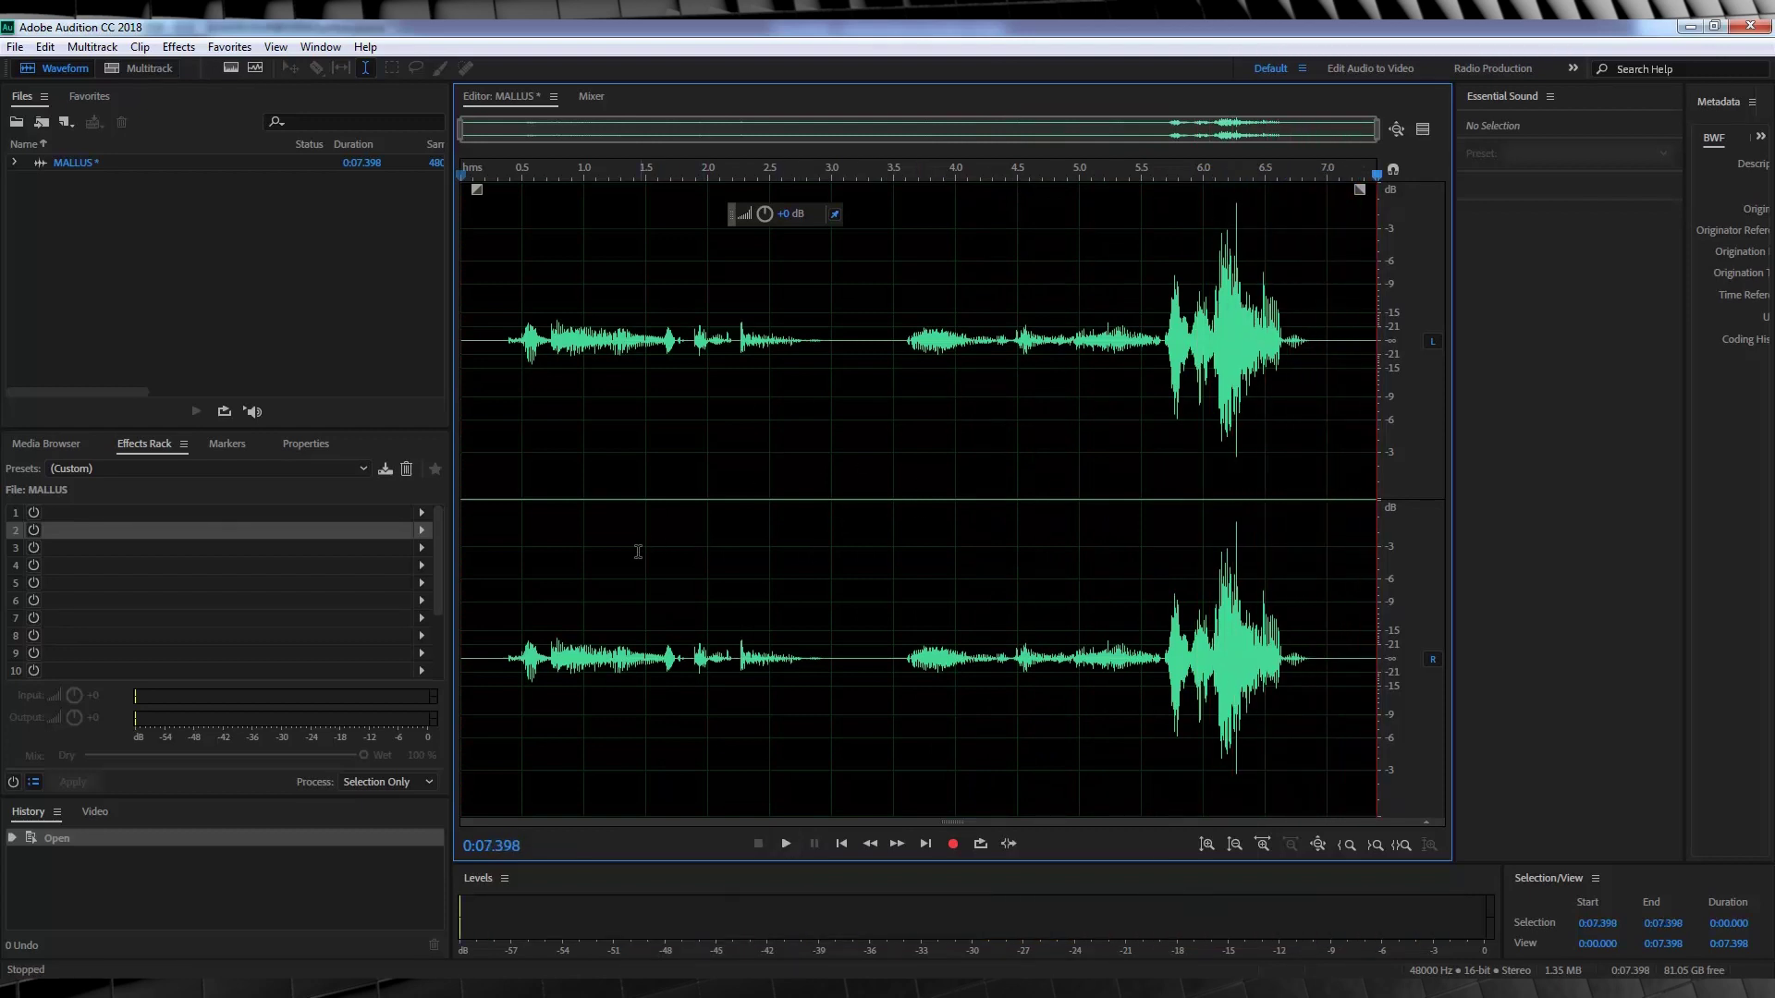
# - Start a new MALLUSS multitrack session from MALLUS and add copies to Tracks 2 and 3
pyautogui.rightClick(79, 166)
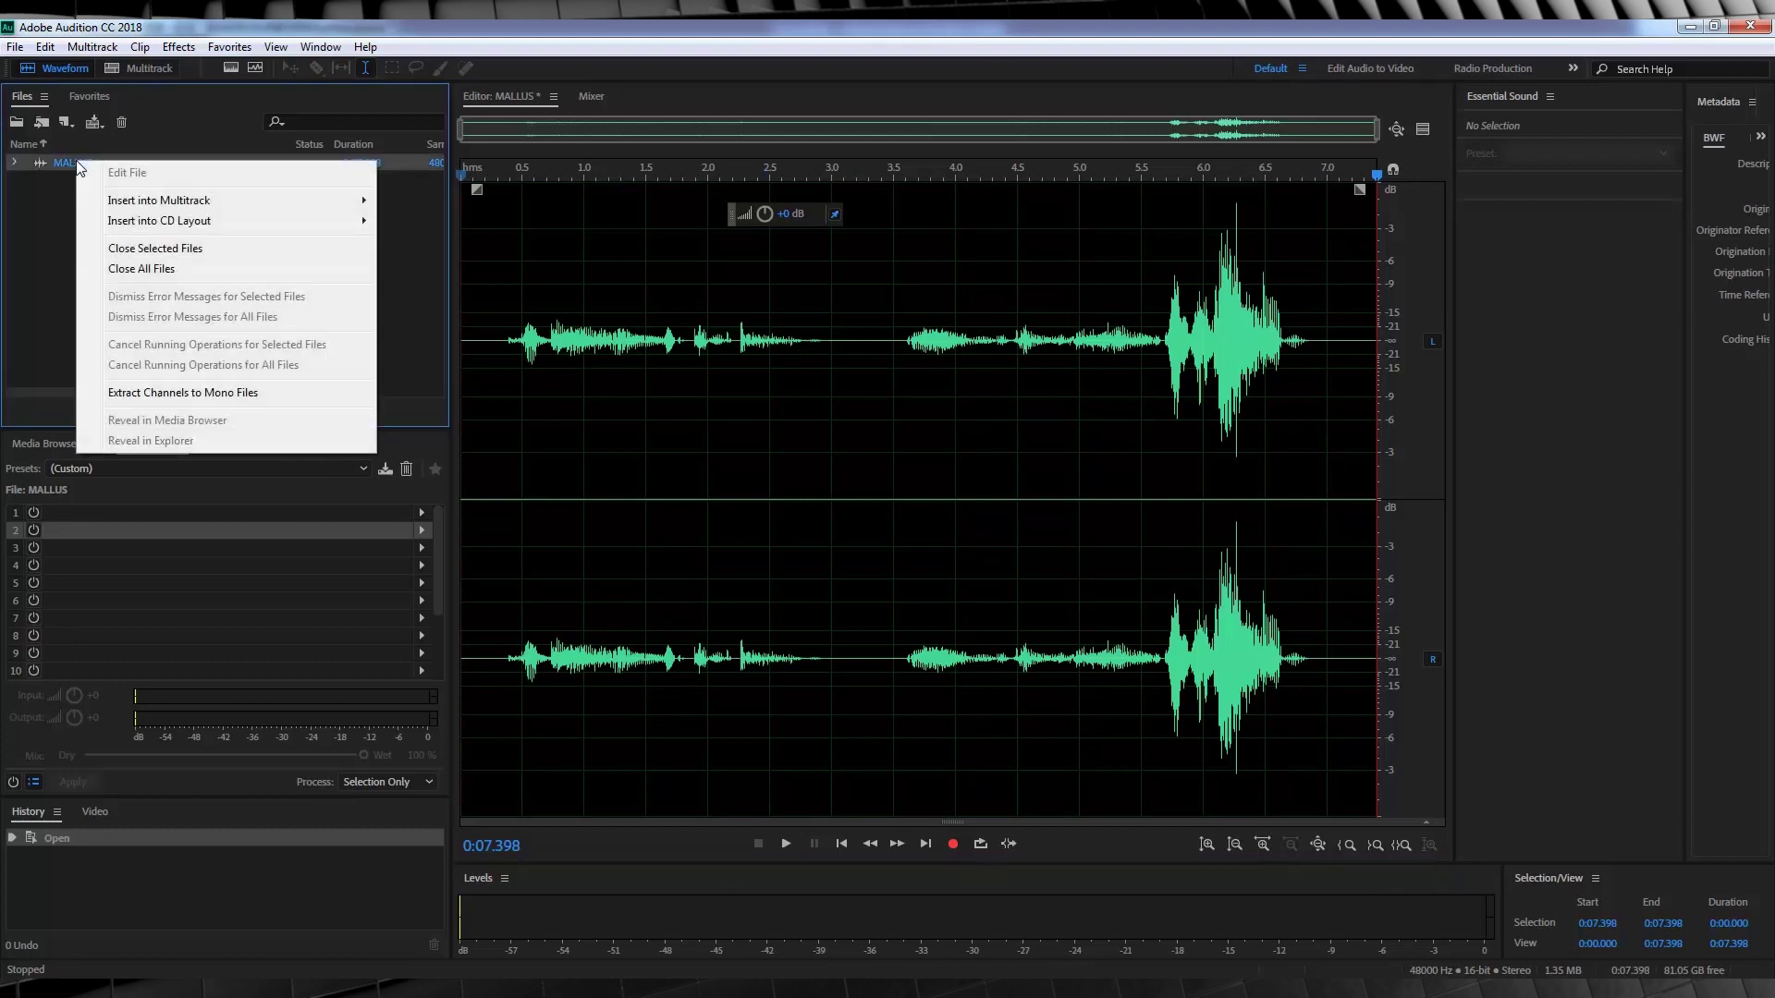
pyautogui.moveTo(352, 201)
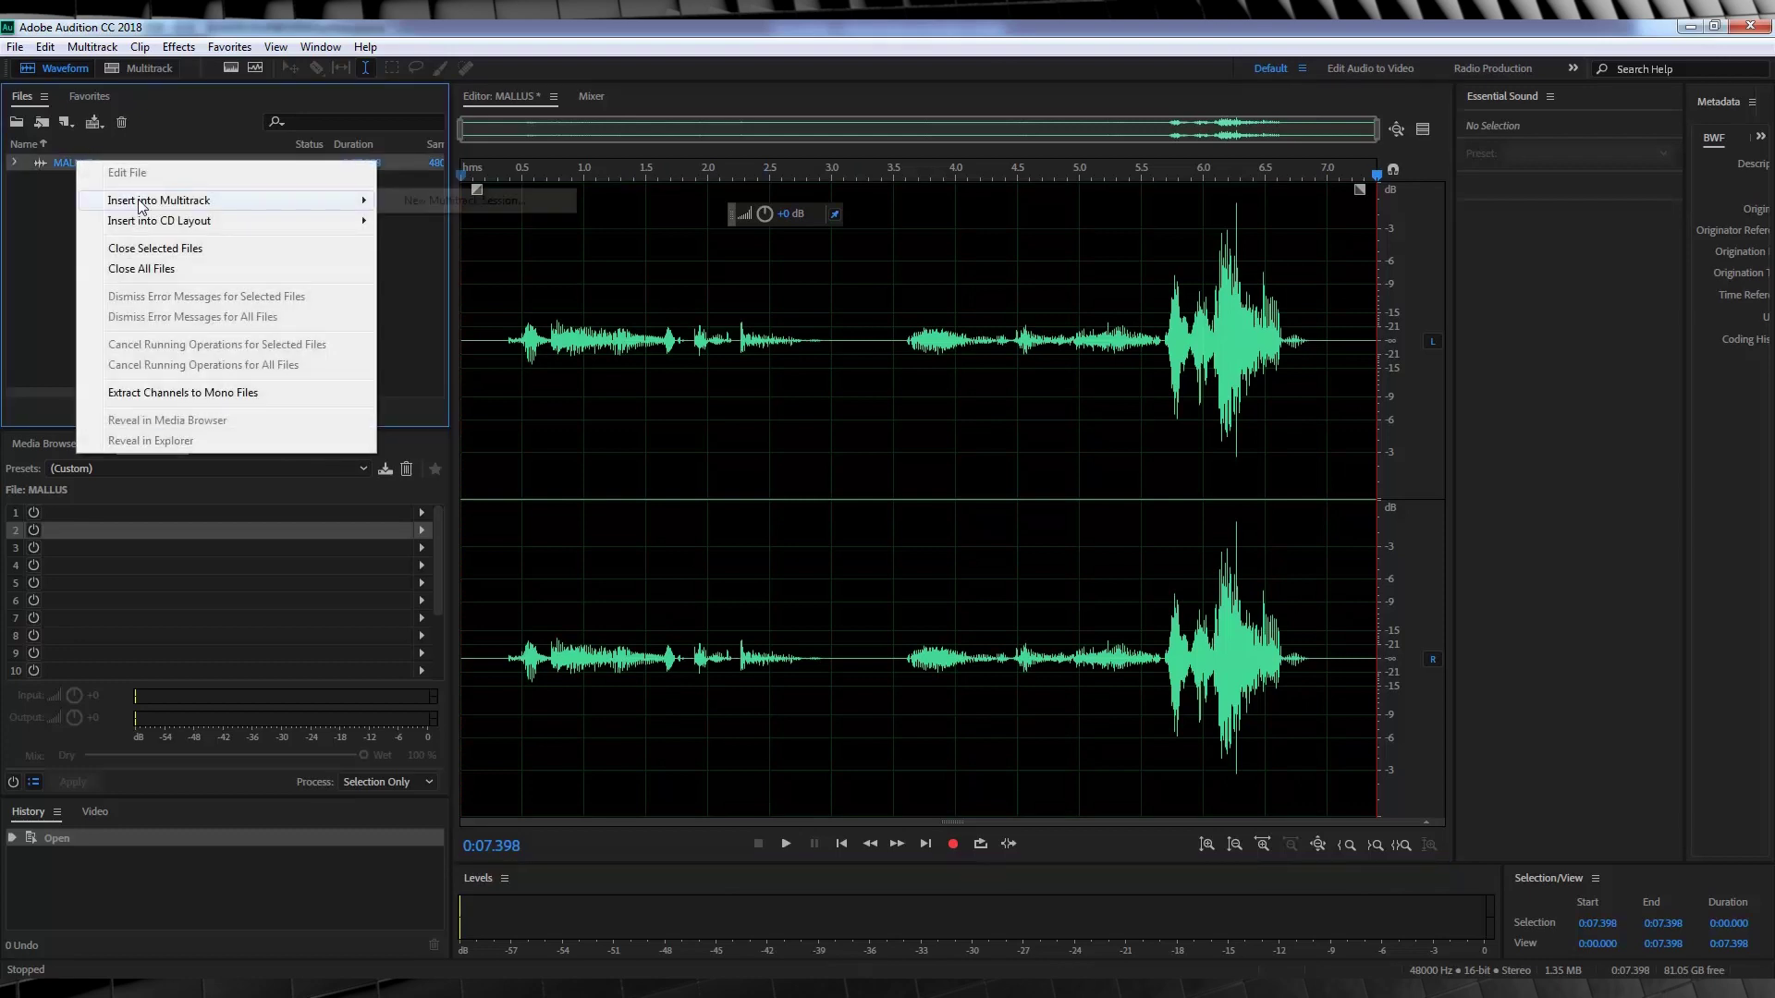
pyautogui.click(444, 203)
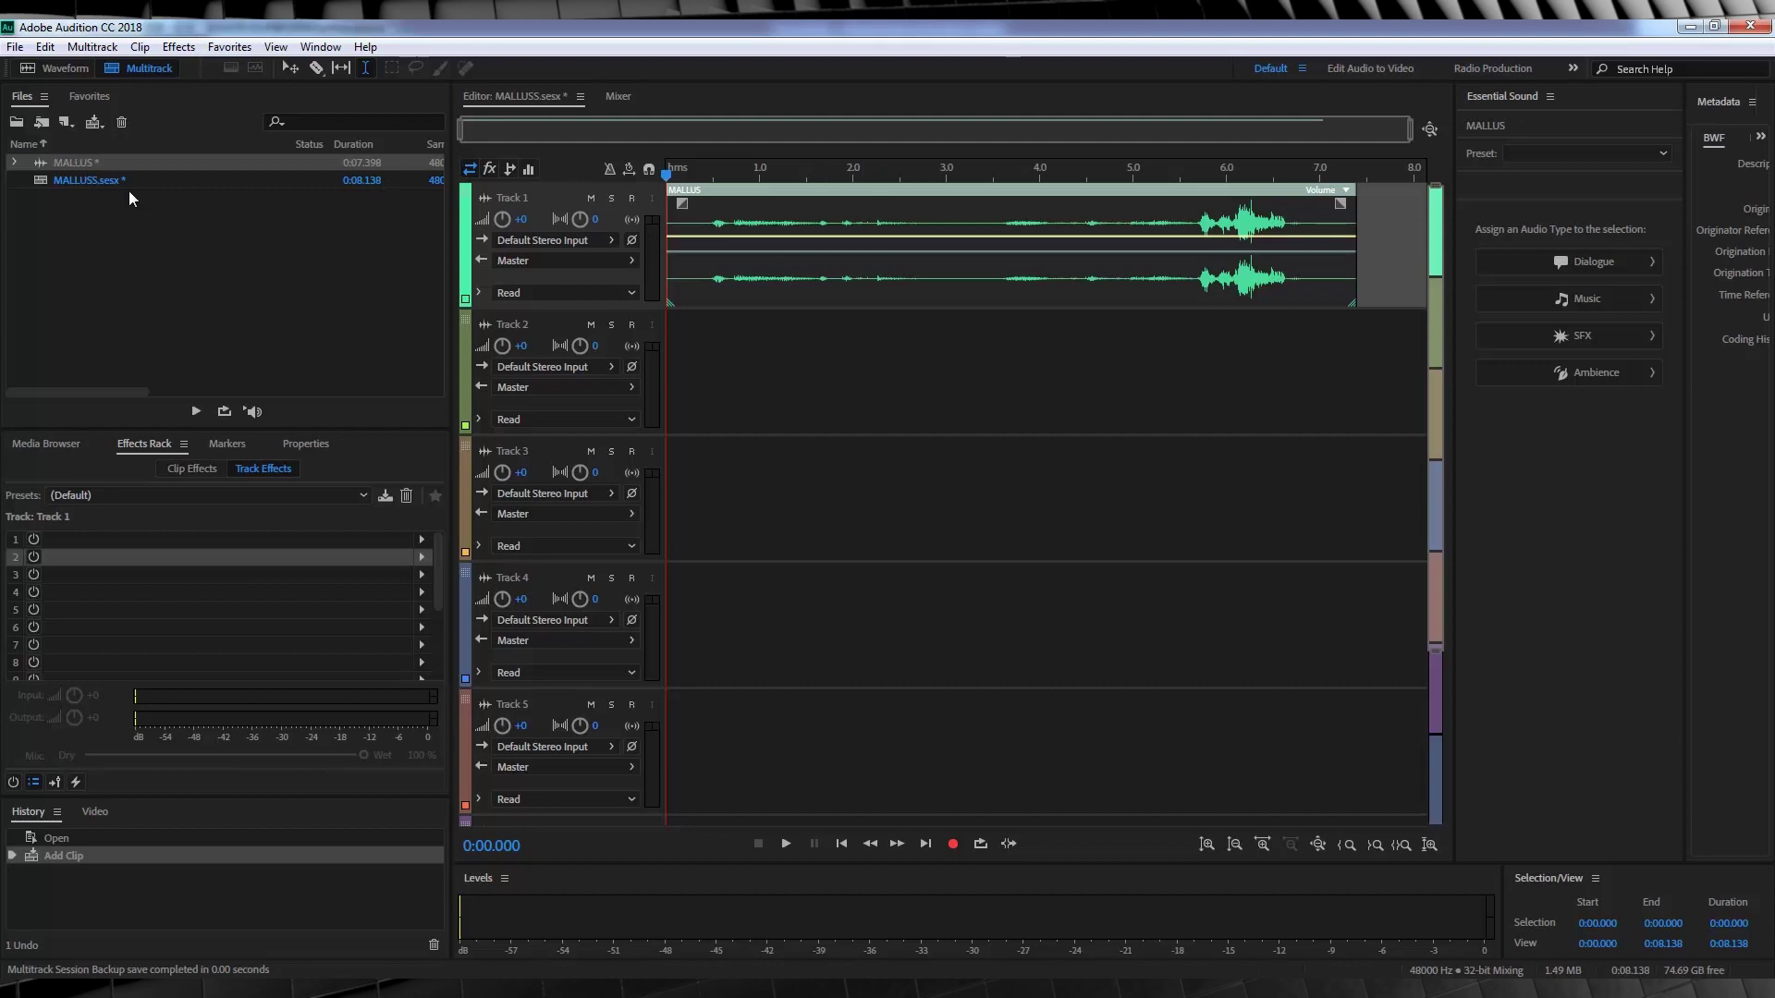
pyautogui.moveTo(80, 165); pyautogui.dragTo(660, 398)
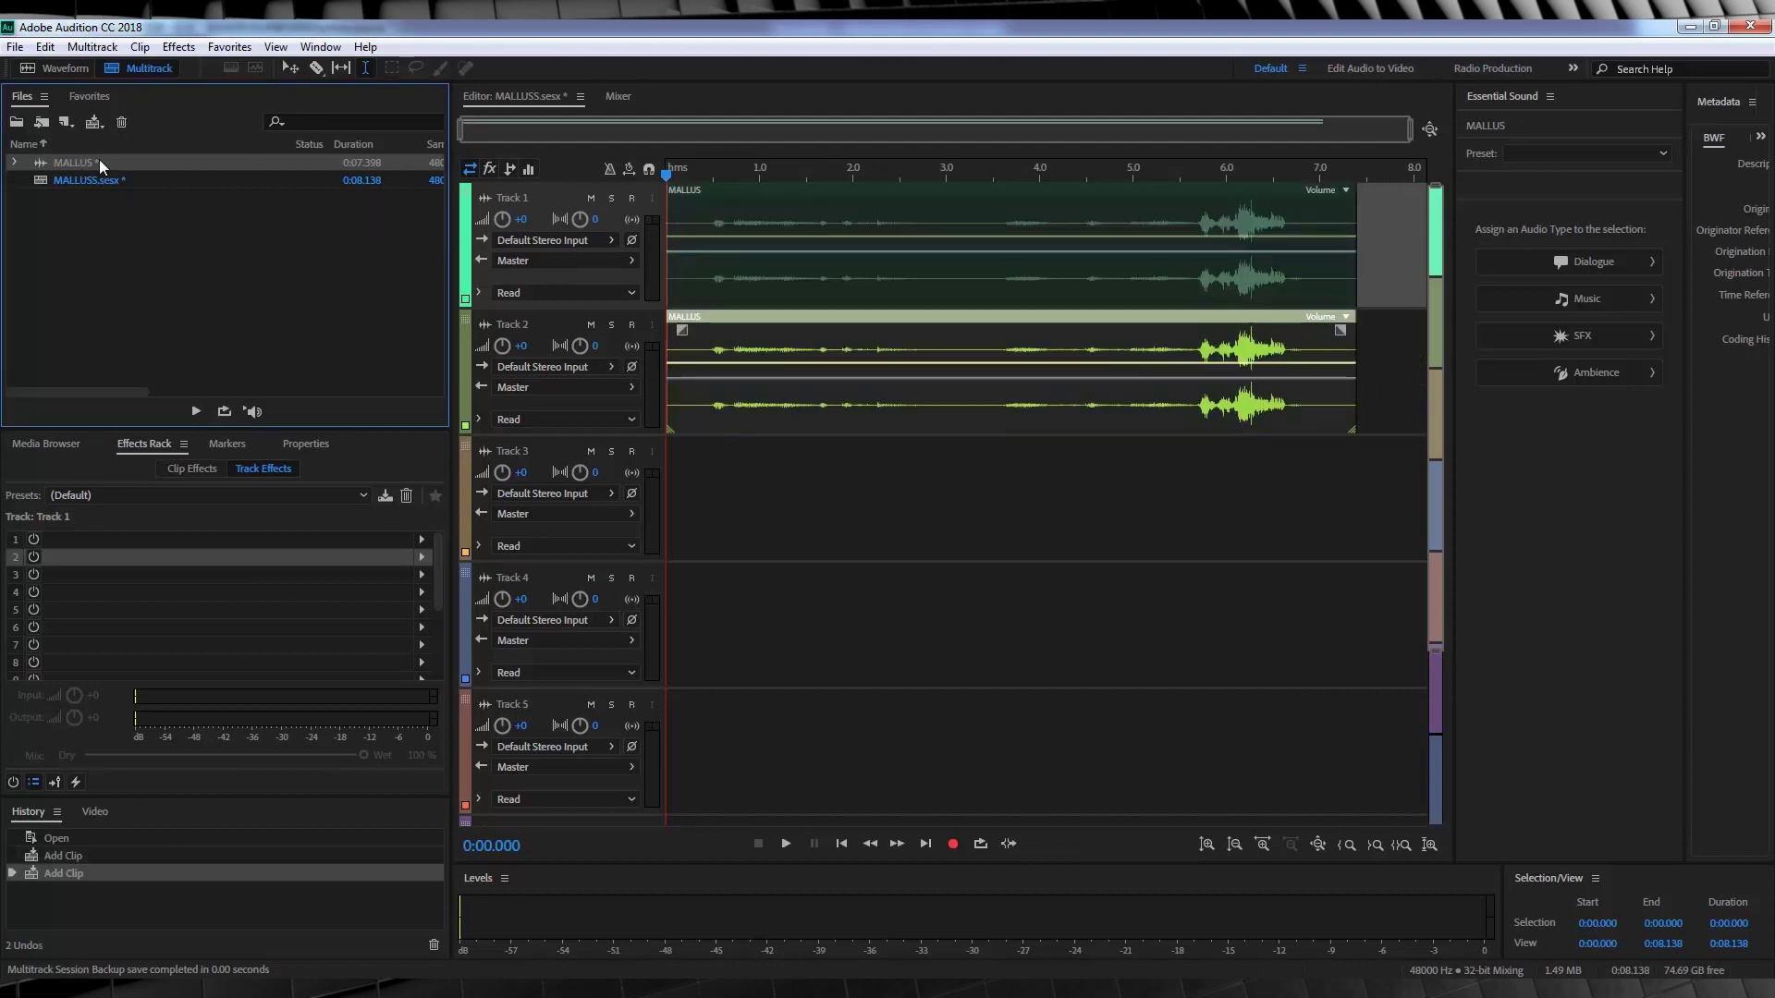
pyautogui.moveTo(101, 165); pyautogui.dragTo(665, 505)
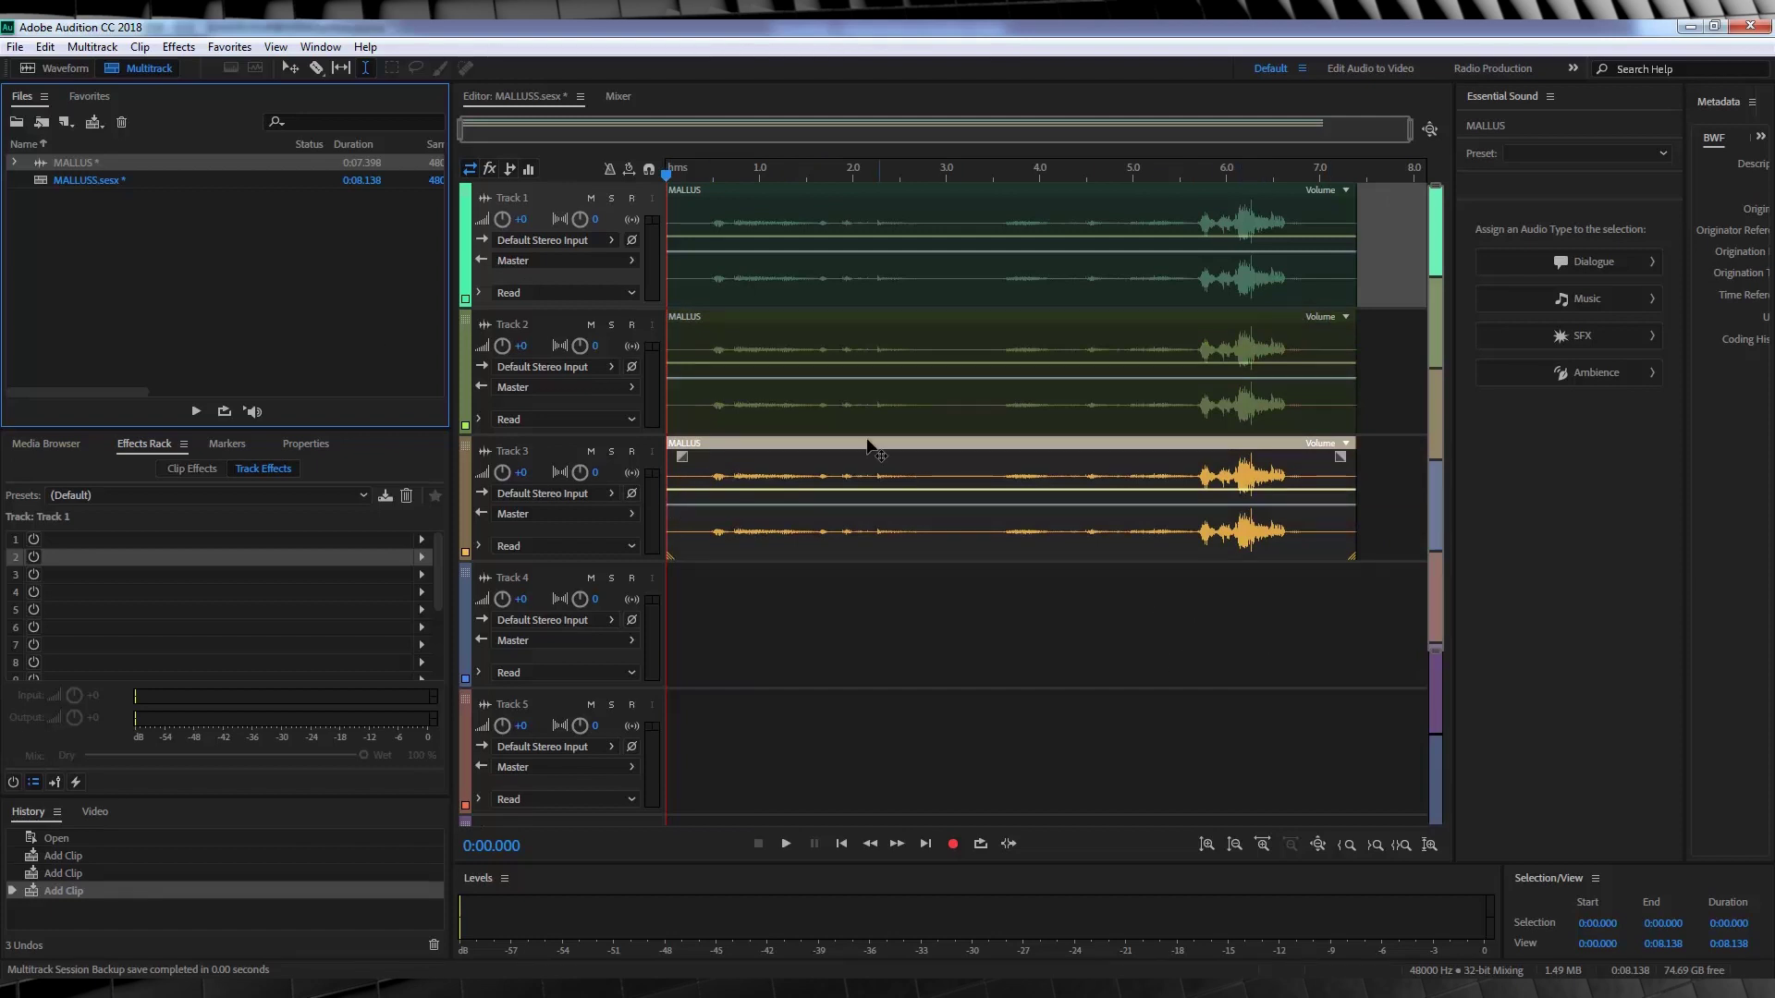
# - Set Track 1 volume to +3 and add a Pitch Shifter at -1 semitone
pyautogui.click(739, 194)
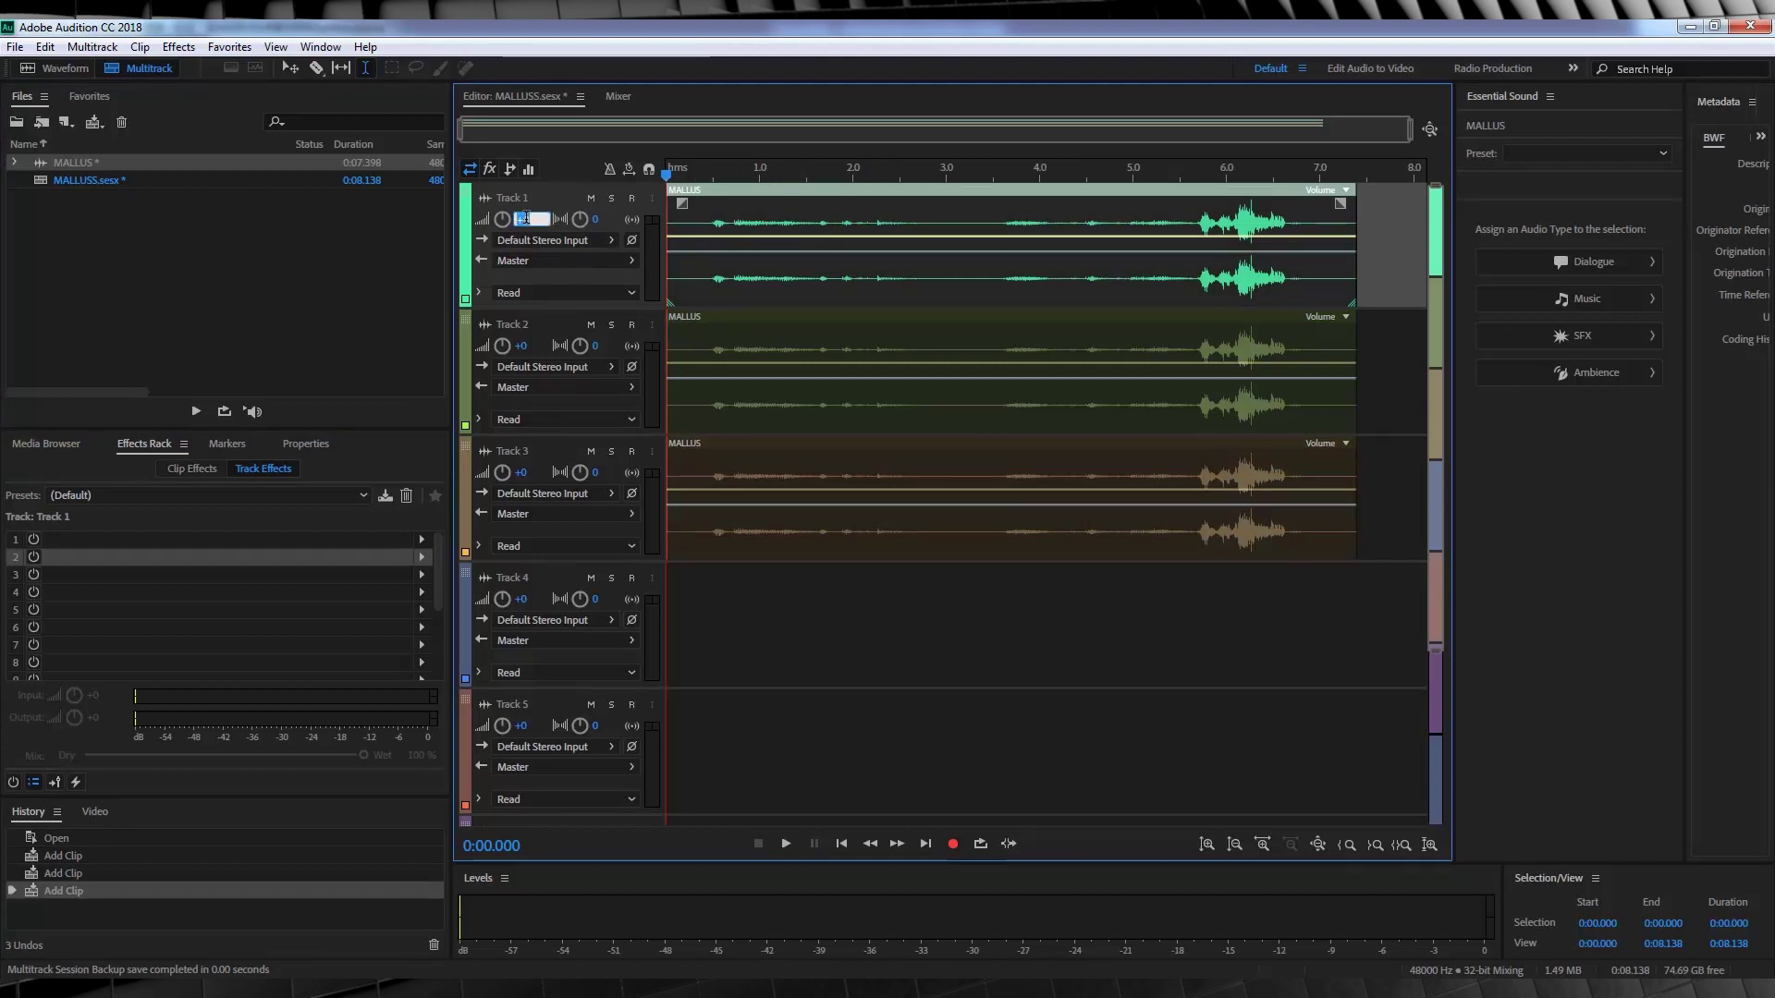
pyautogui.press('Return')
pyautogui.click(59, 538)
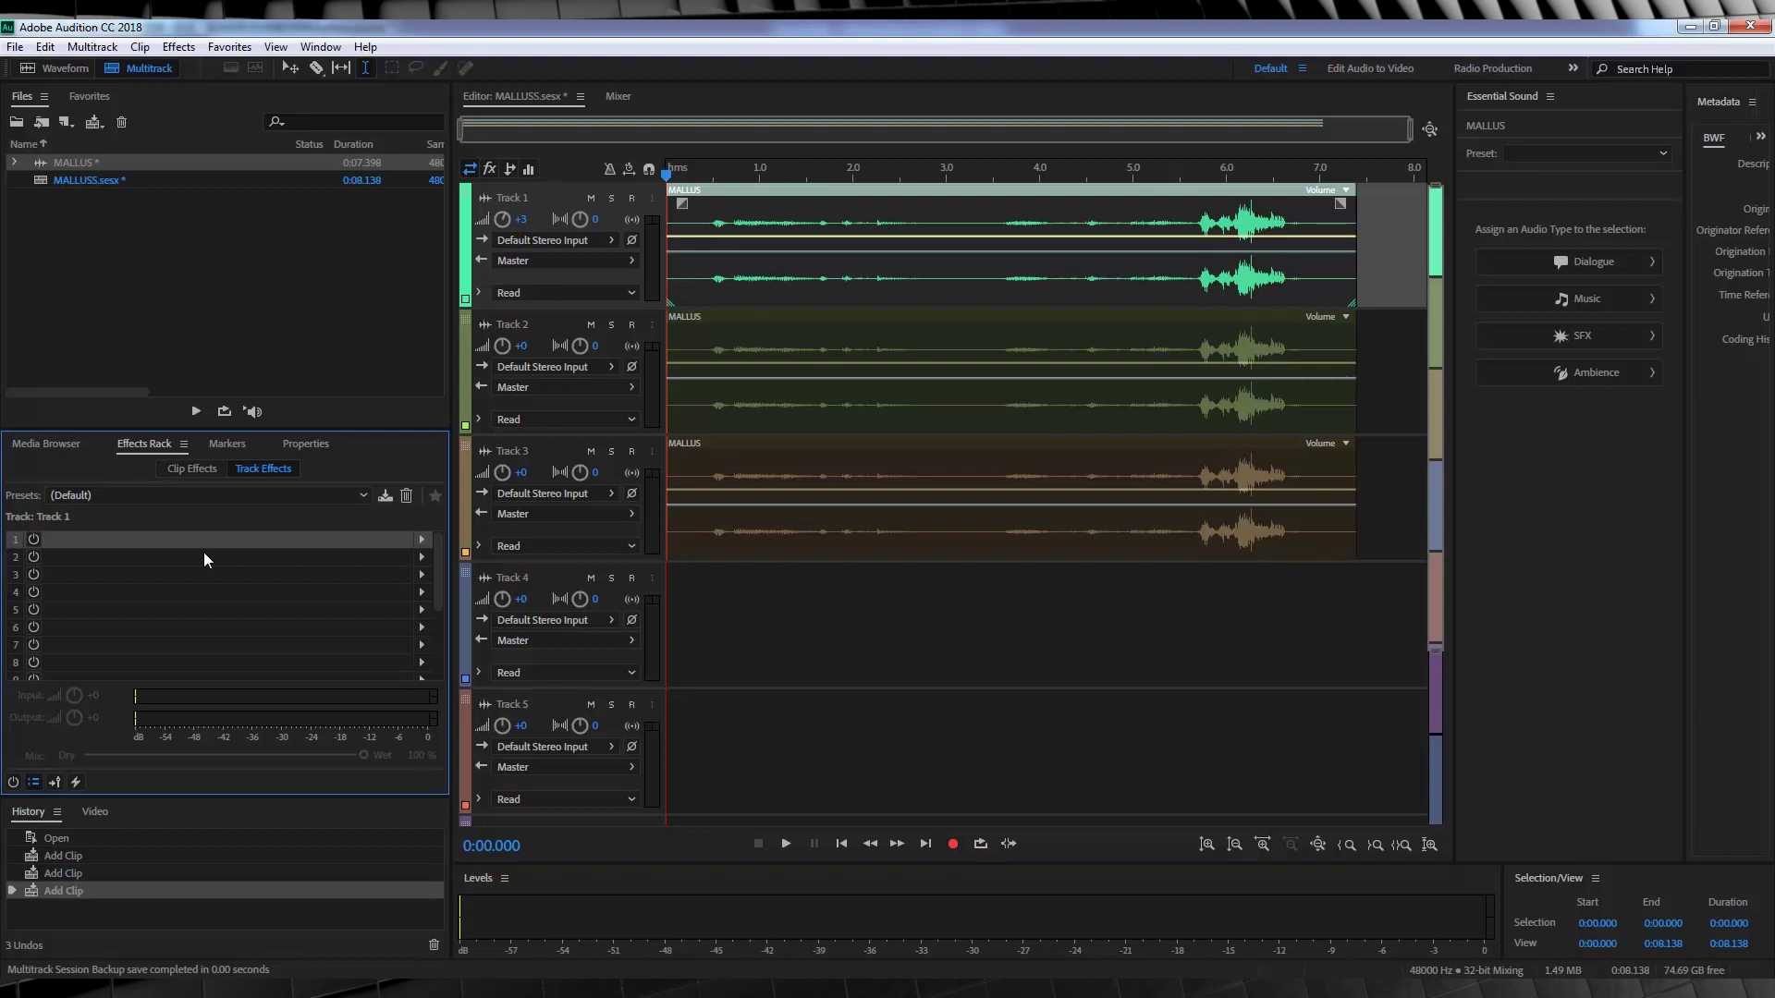
pyautogui.click(422, 539)
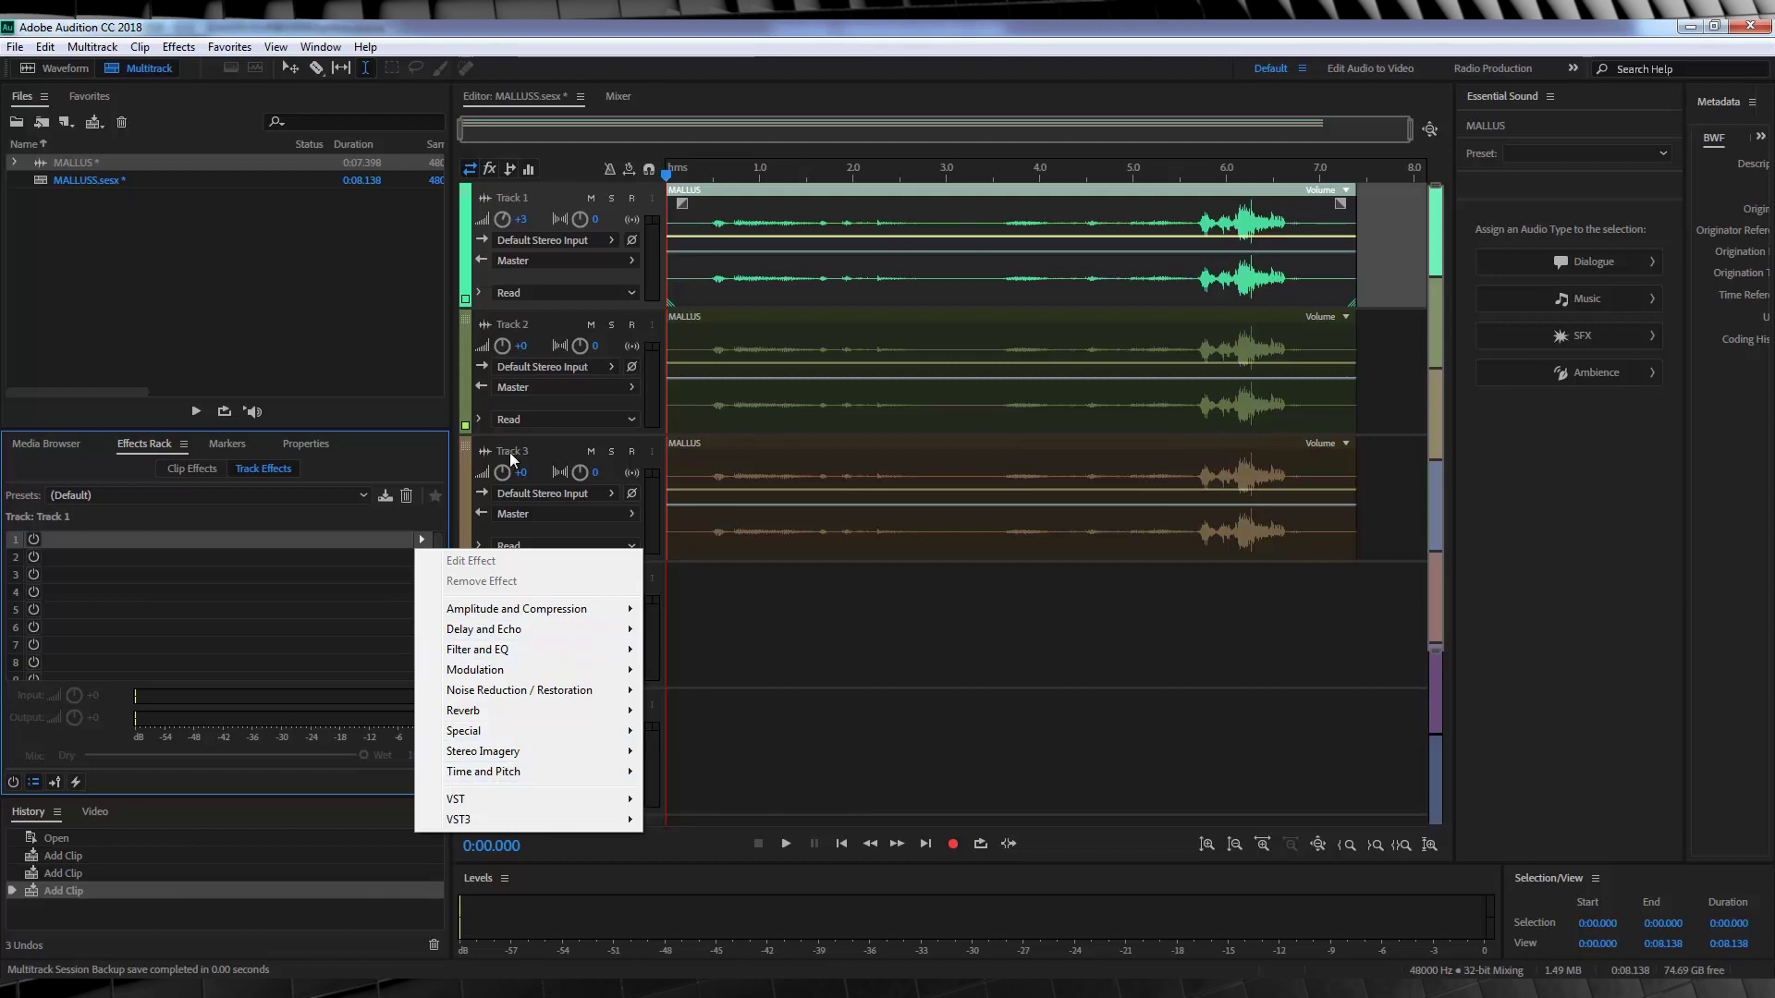
pyautogui.moveTo(494, 775)
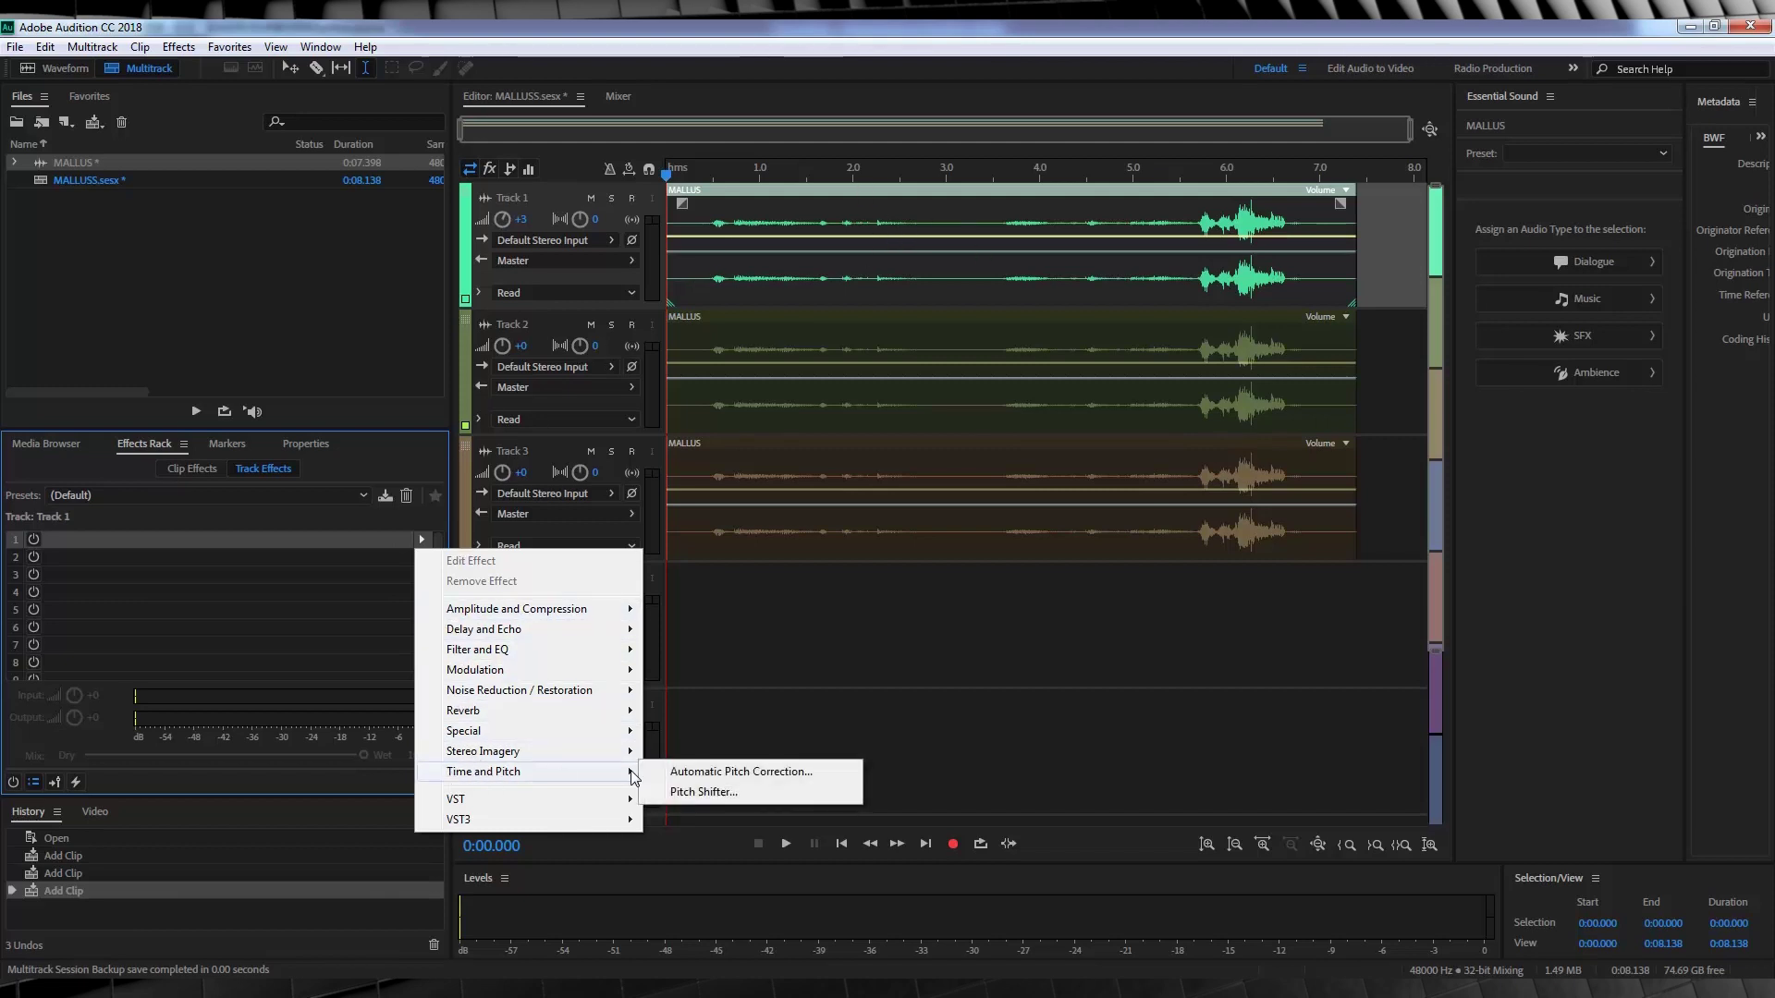
pyautogui.click(709, 793)
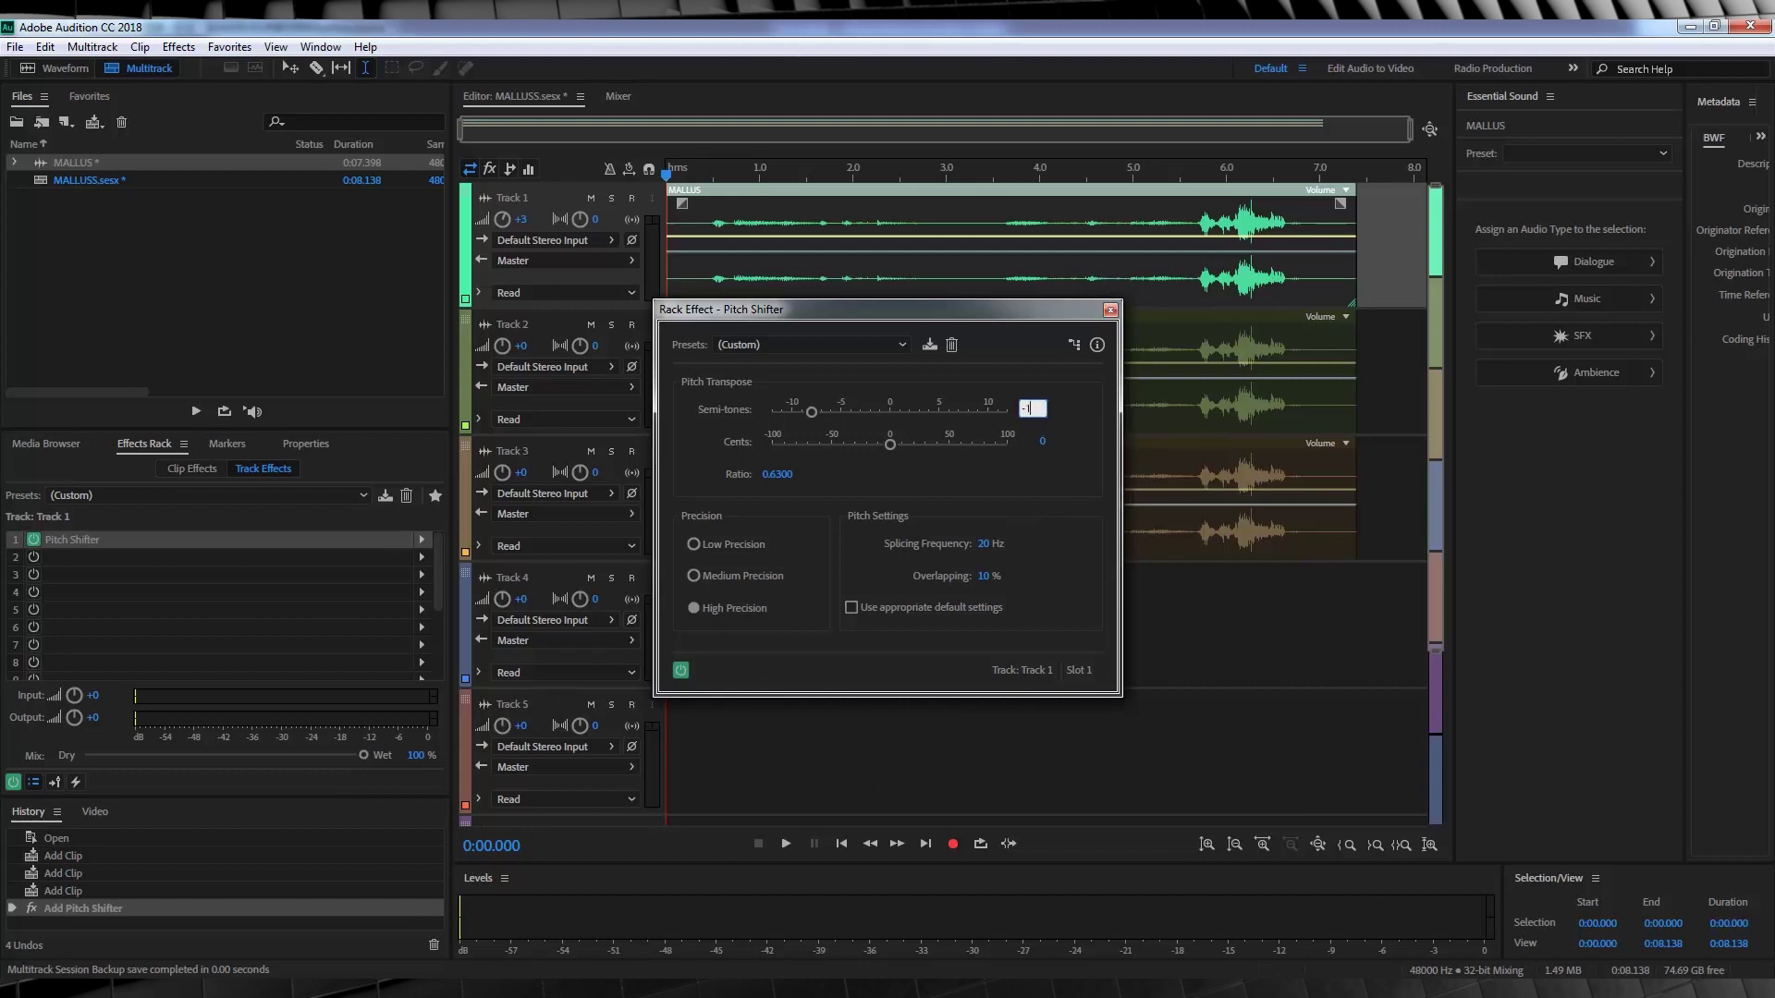
pyautogui.press('Return')
pyautogui.click(1111, 310)
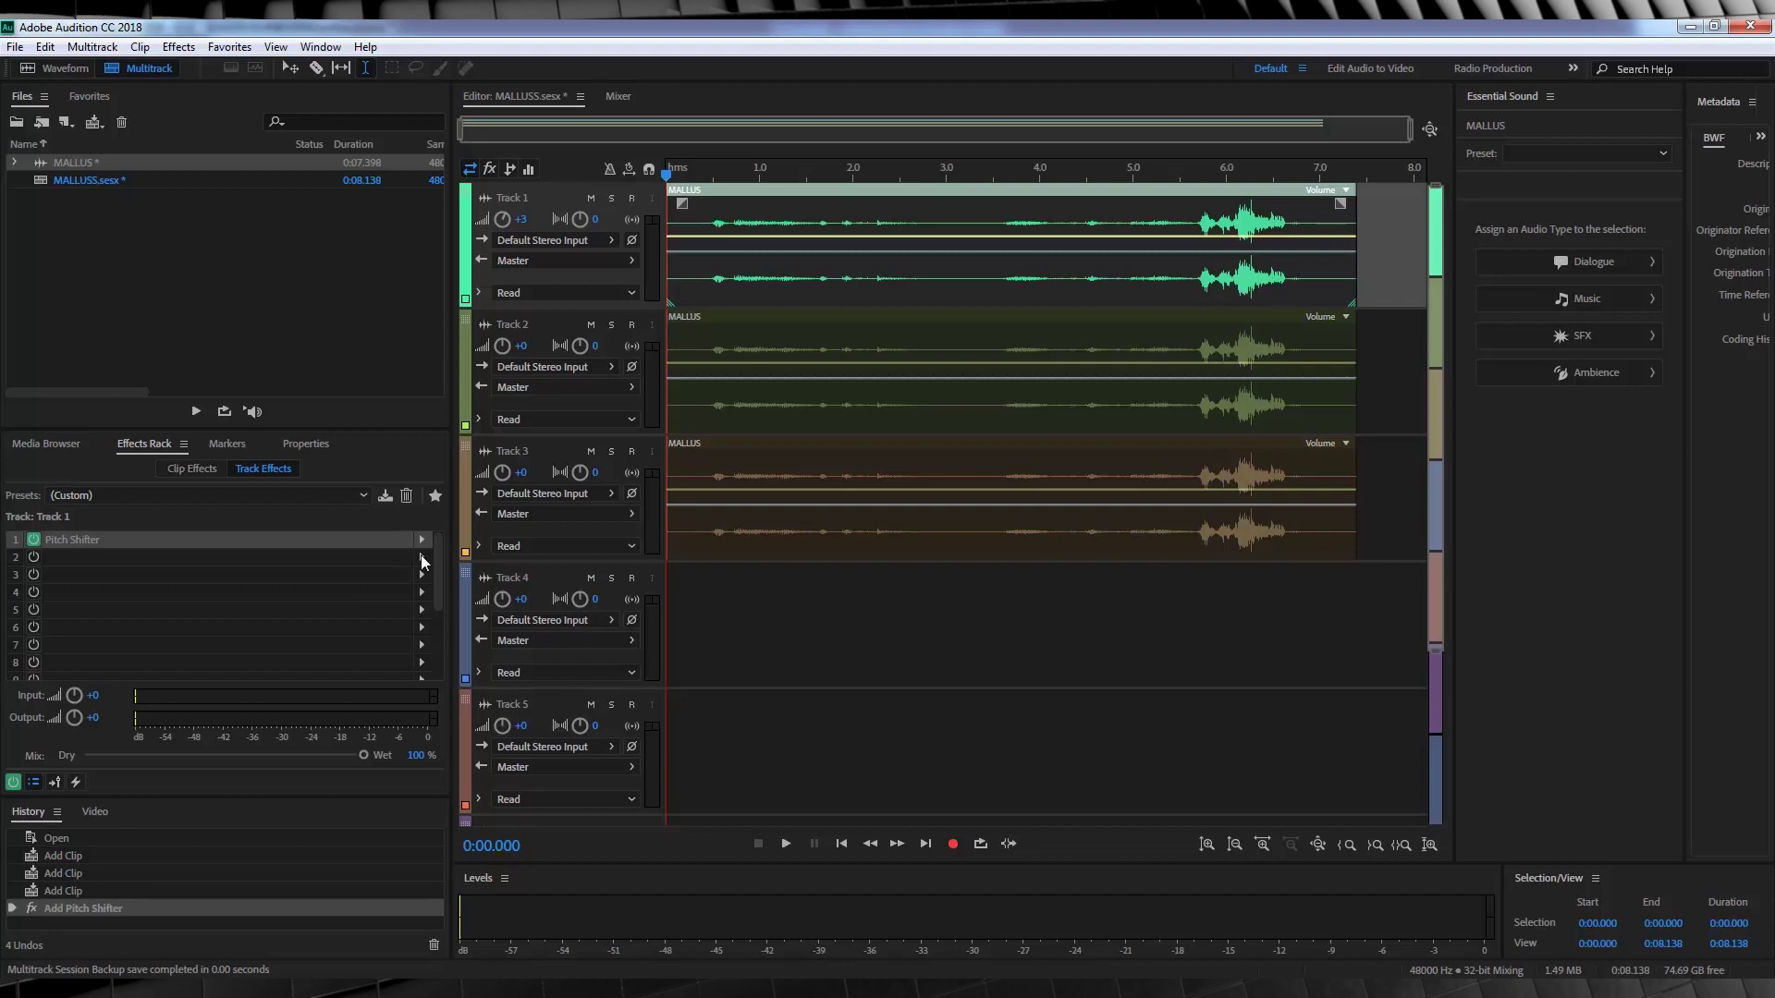
# - Add a Vocal Enhancer in Track 1's second effect slot and play the session
pyautogui.click(422, 558)
pyautogui.moveTo(554, 758)
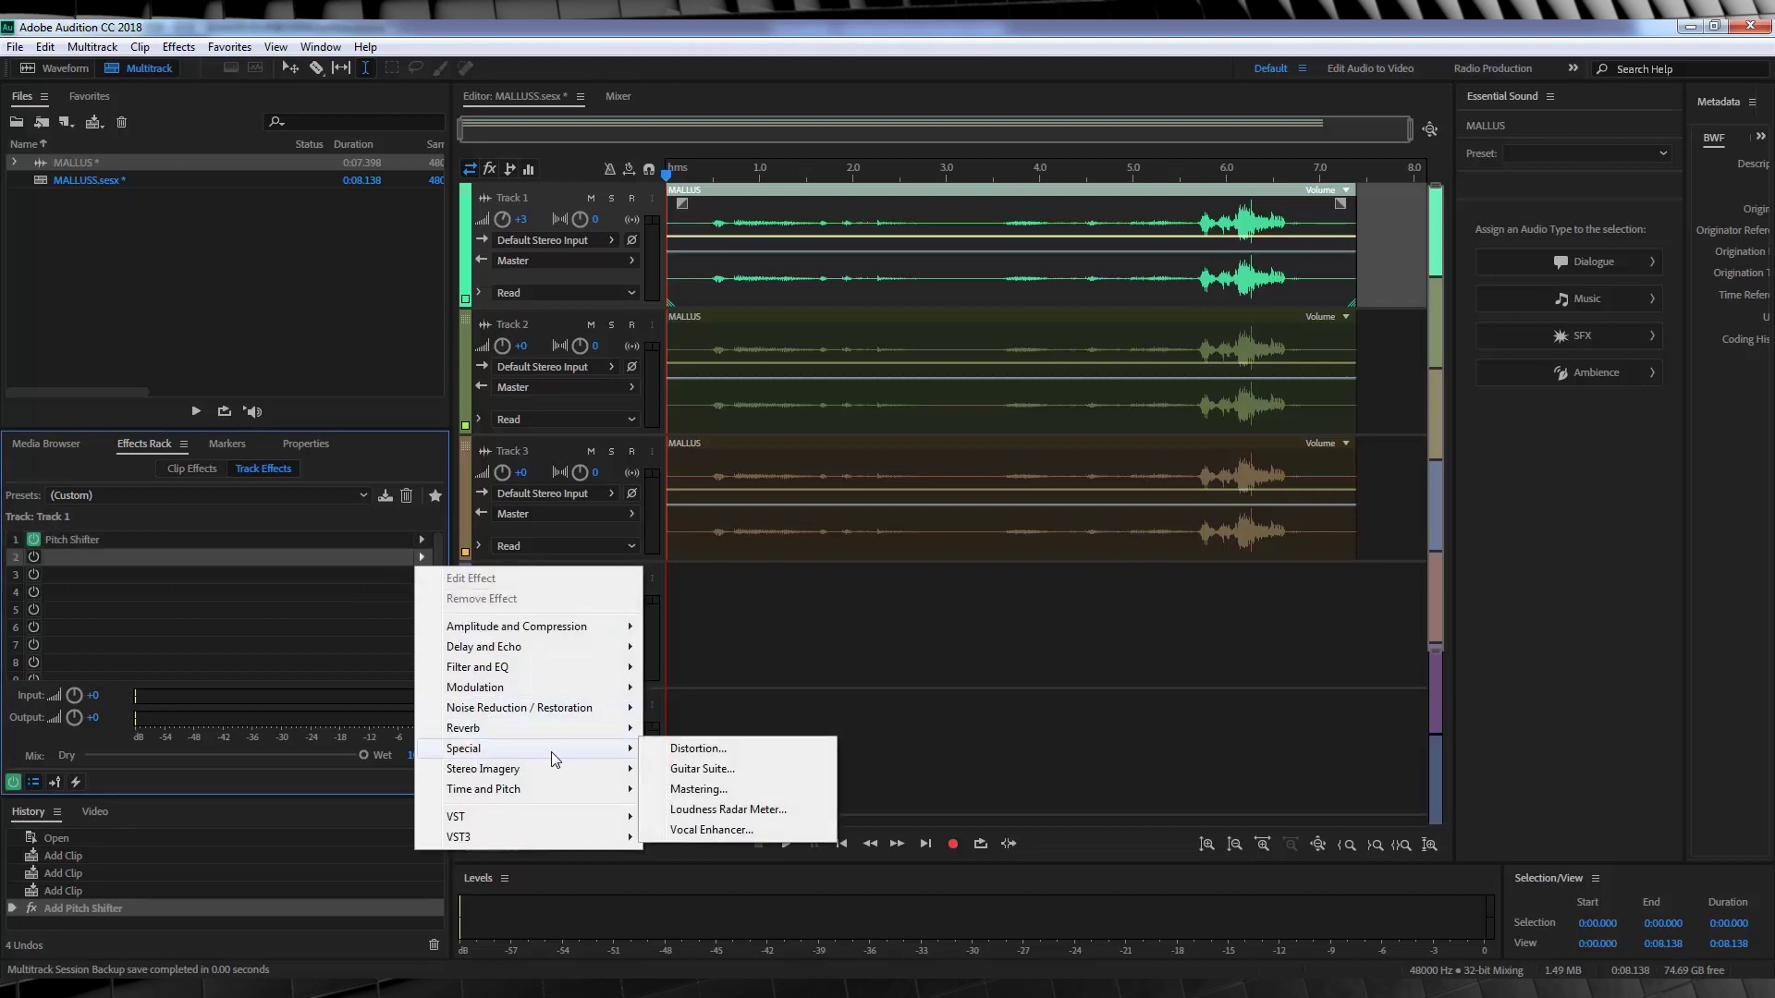
pyautogui.click(723, 829)
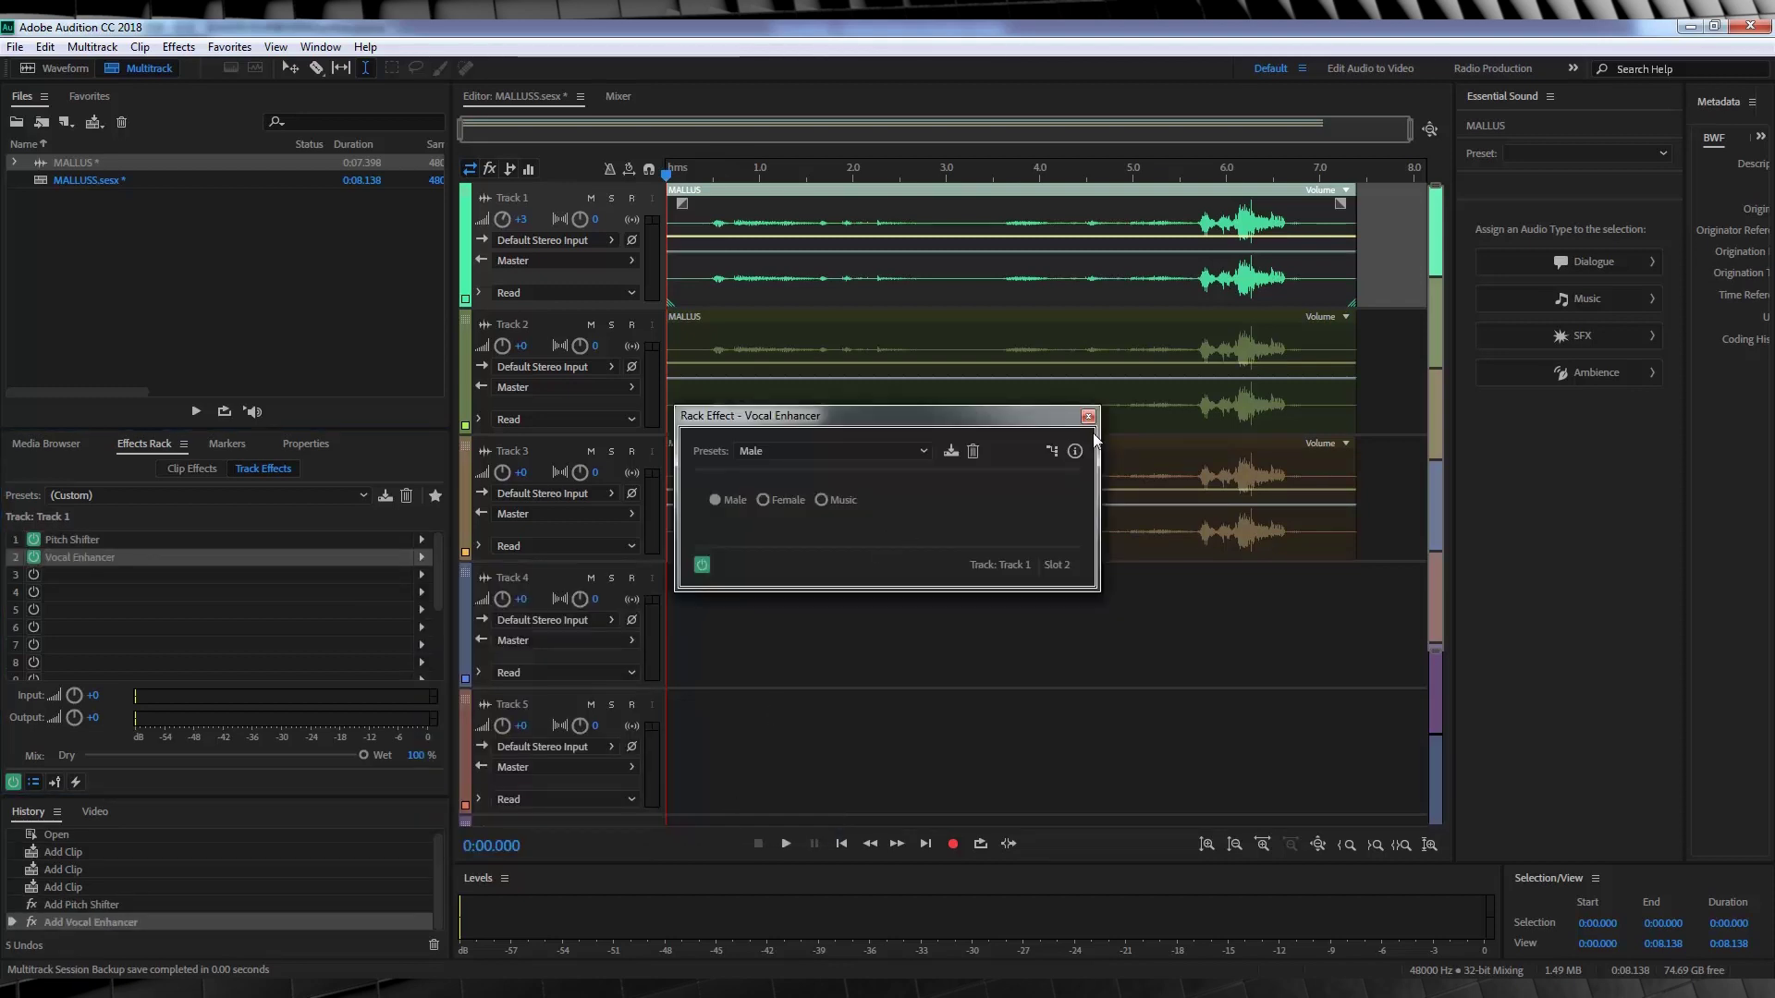
pyautogui.click(1089, 417)
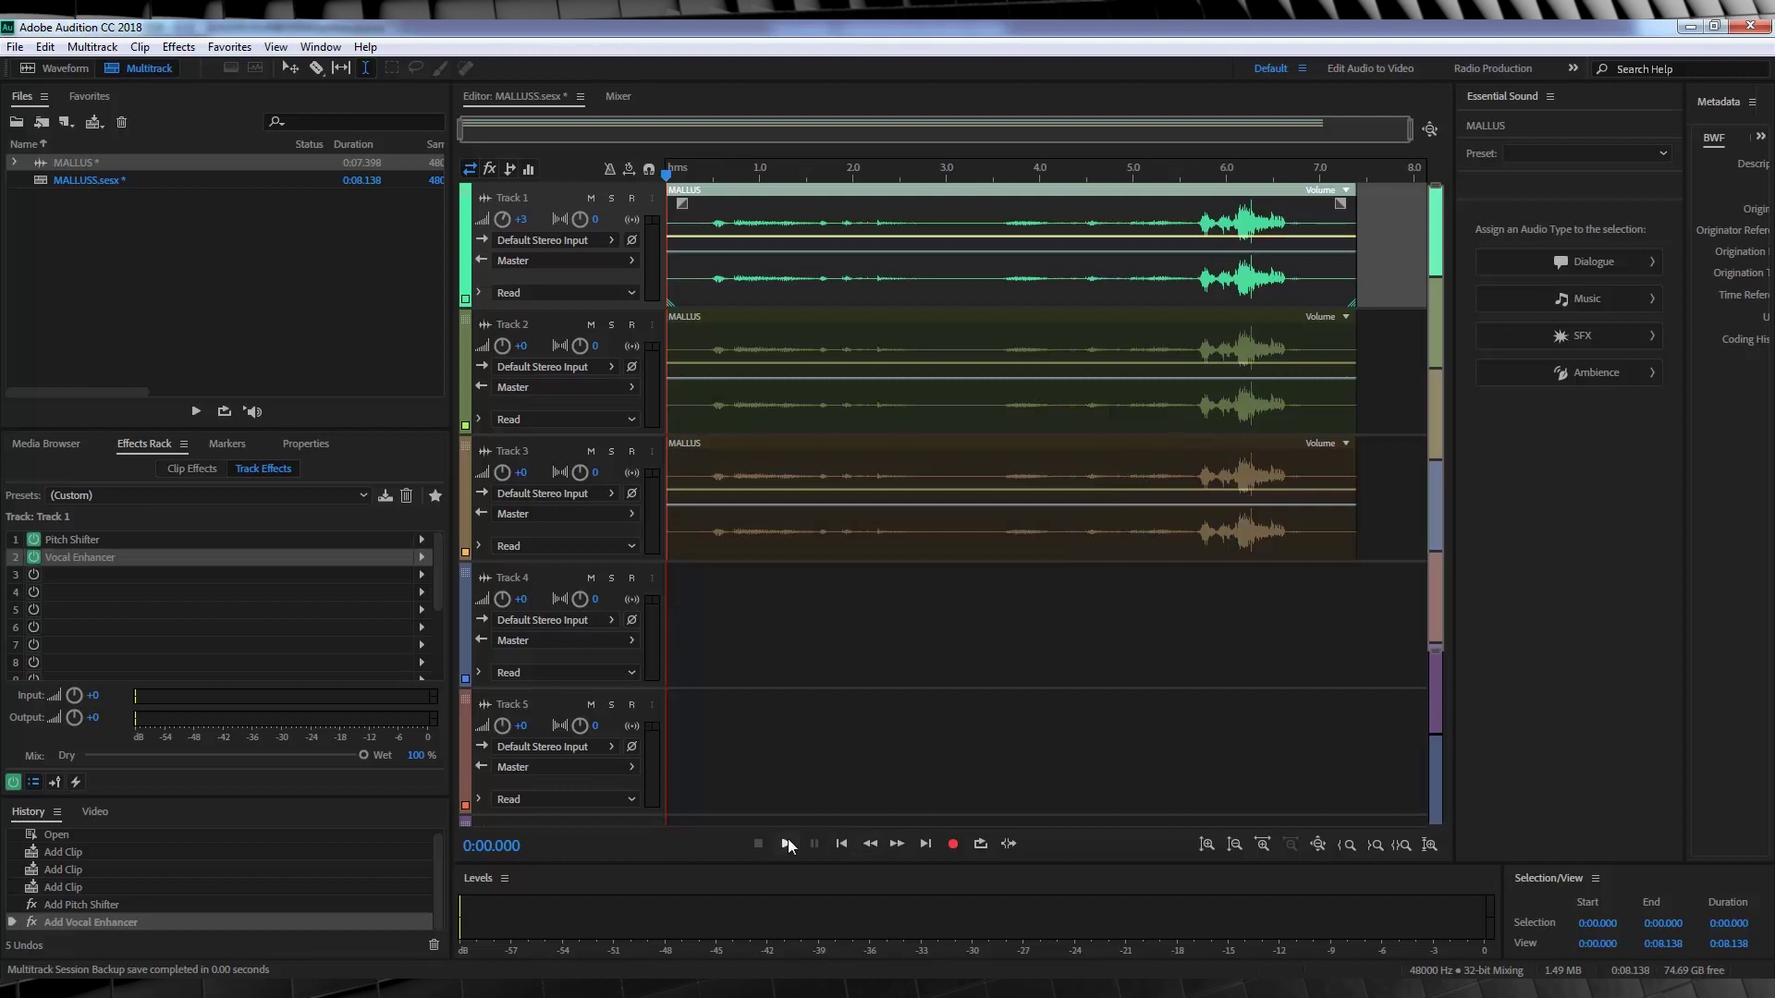
pyautogui.click(787, 844)
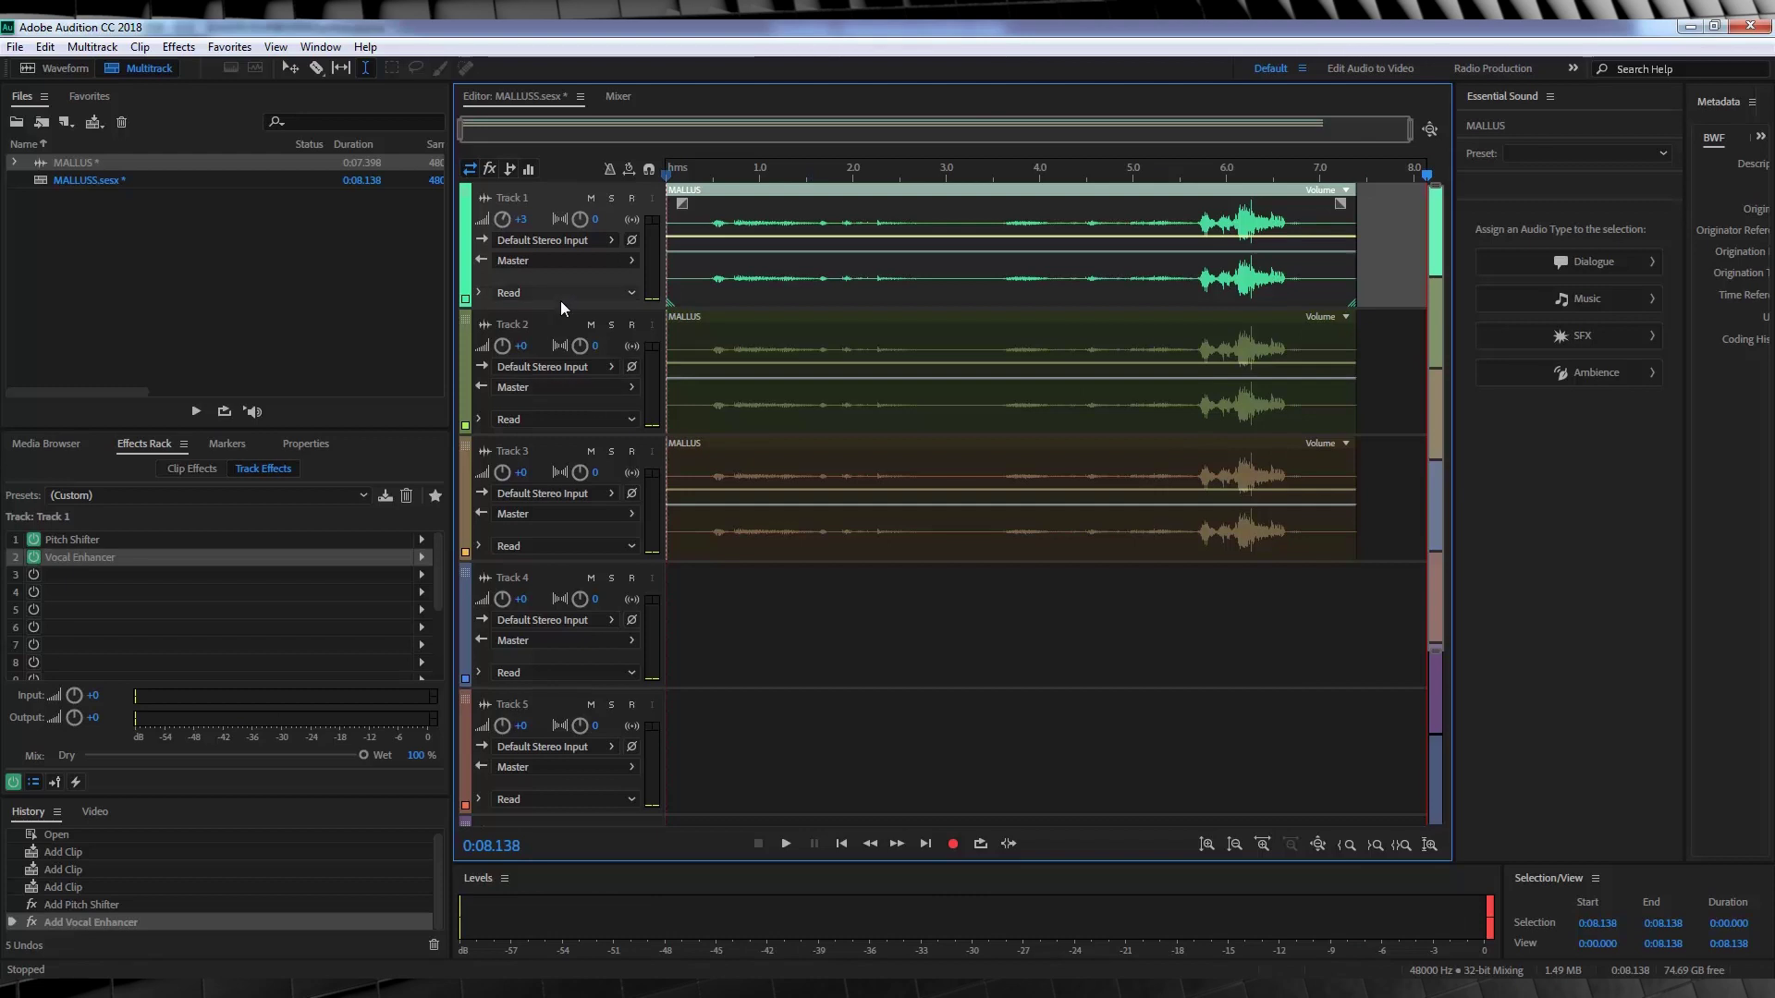
# - Set Track 2 volume to -1 and add an FFT Filter effect
pyautogui.click(552, 326)
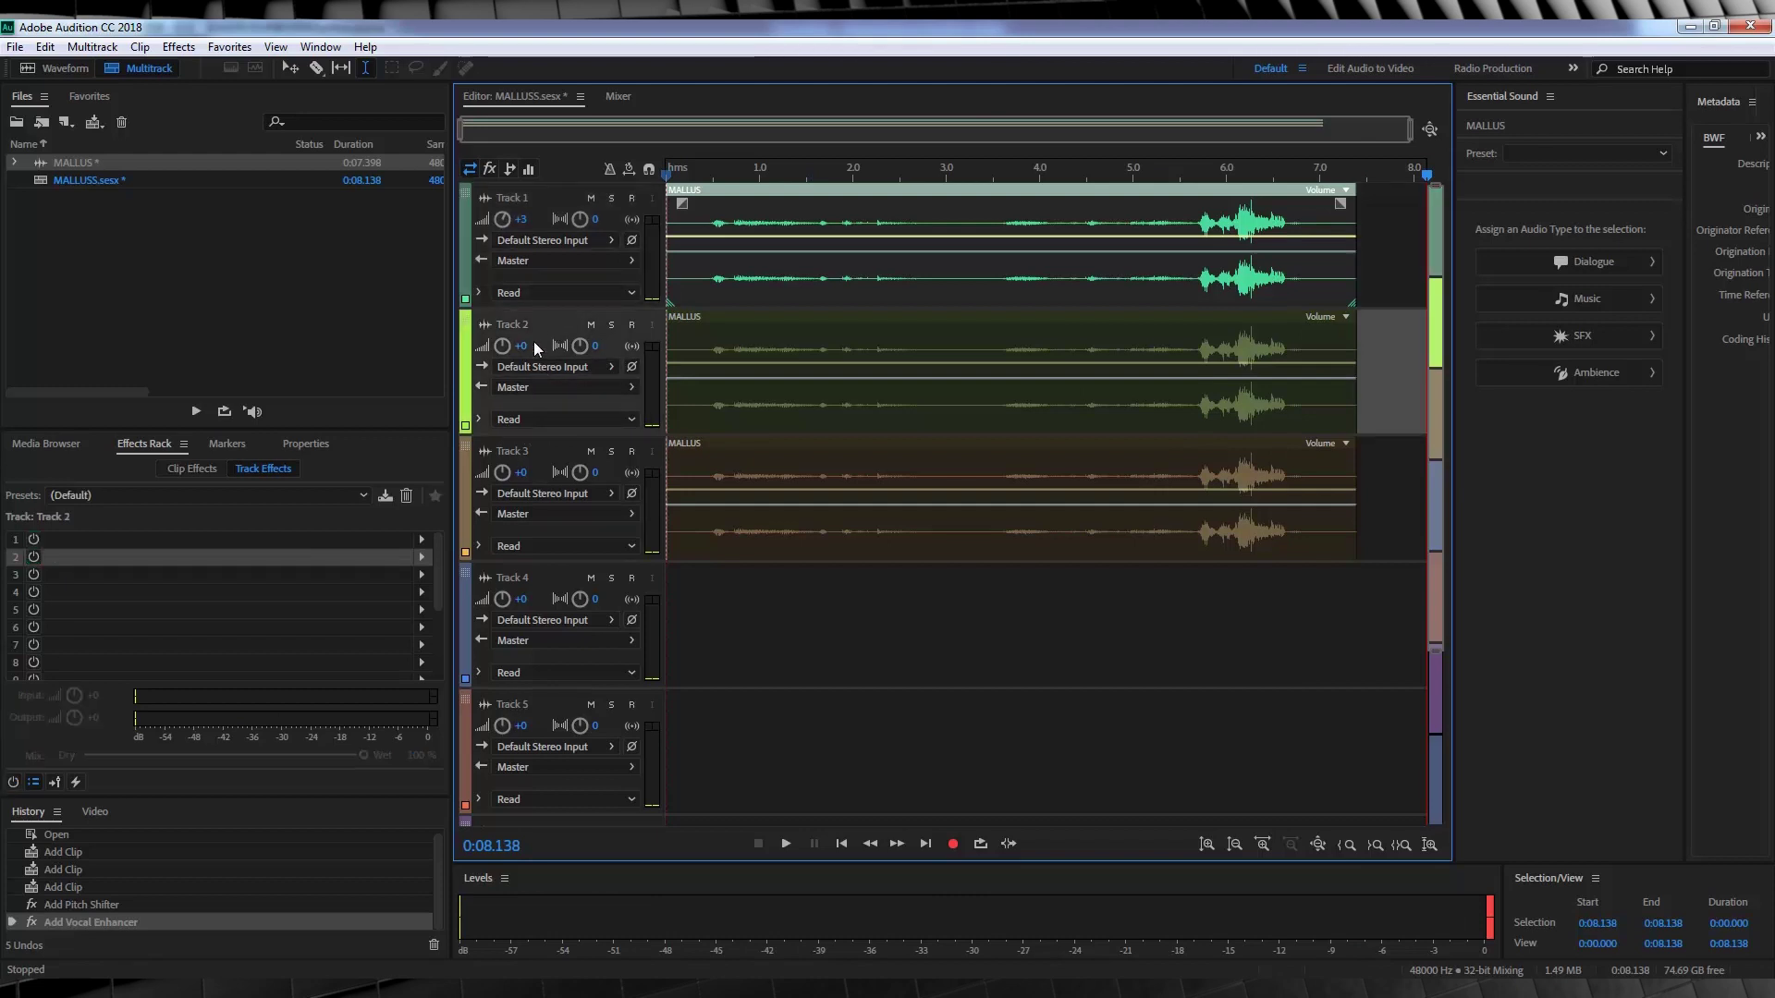
pyautogui.click(525, 346)
pyautogui.click(421, 538)
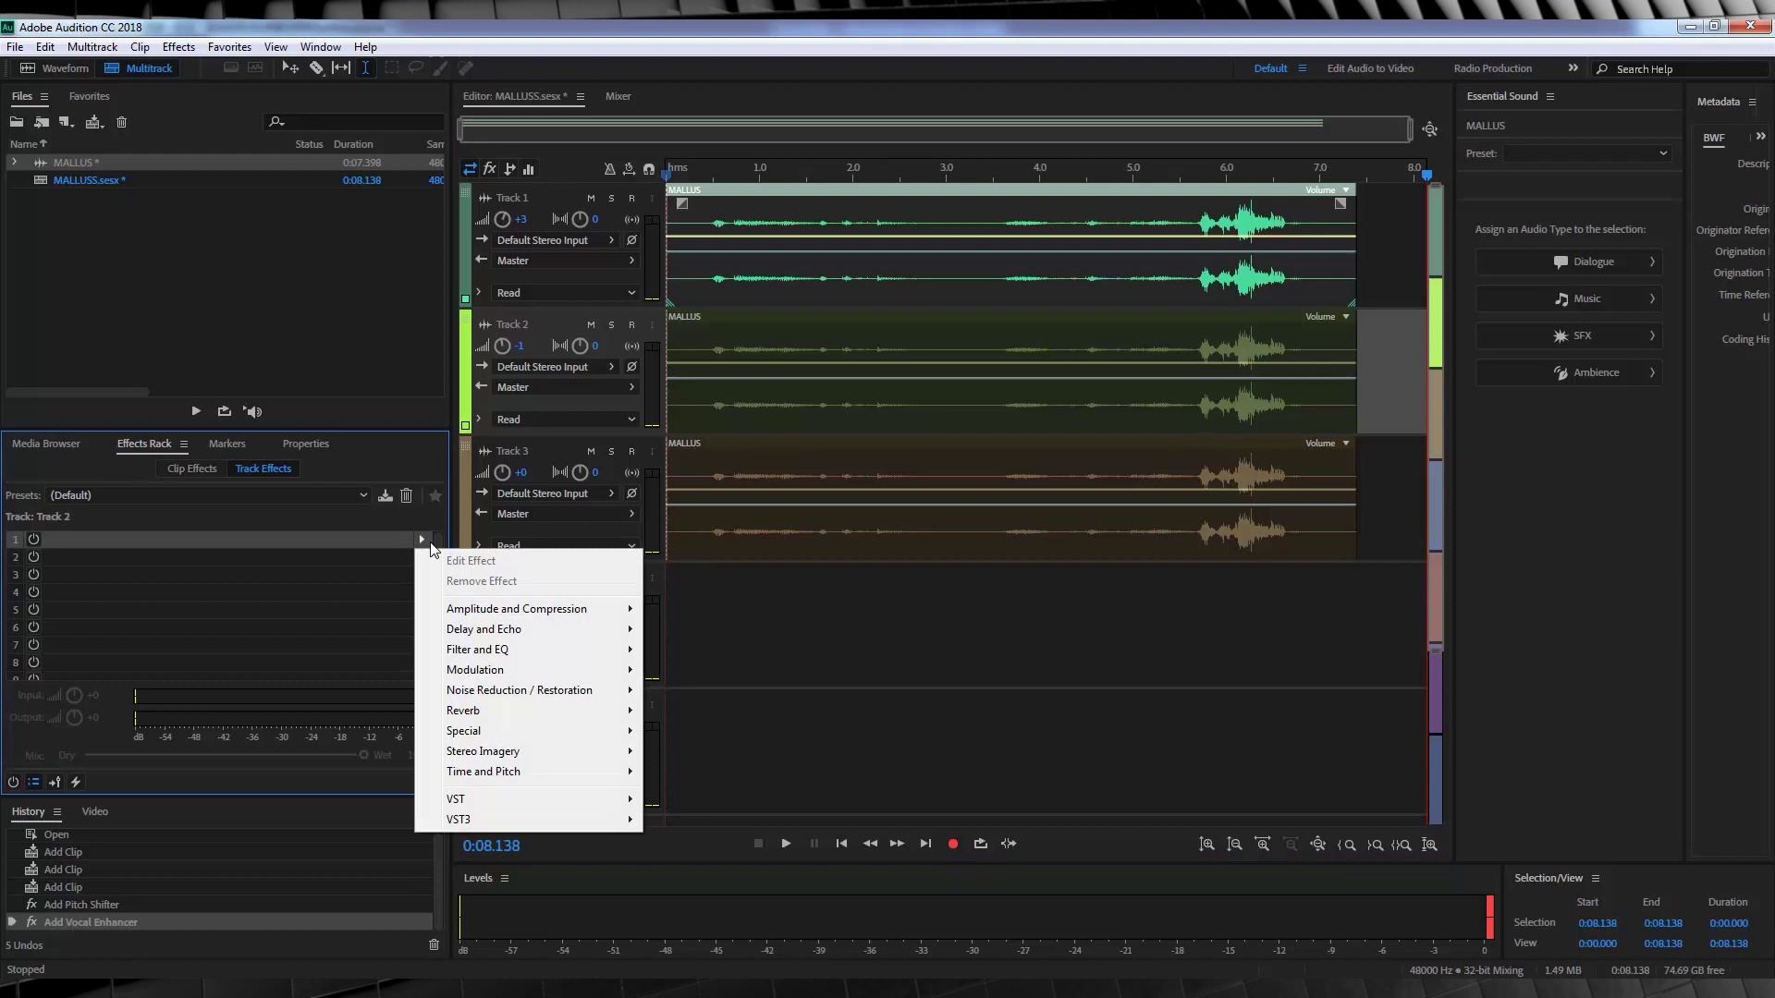
pyautogui.moveTo(467, 659)
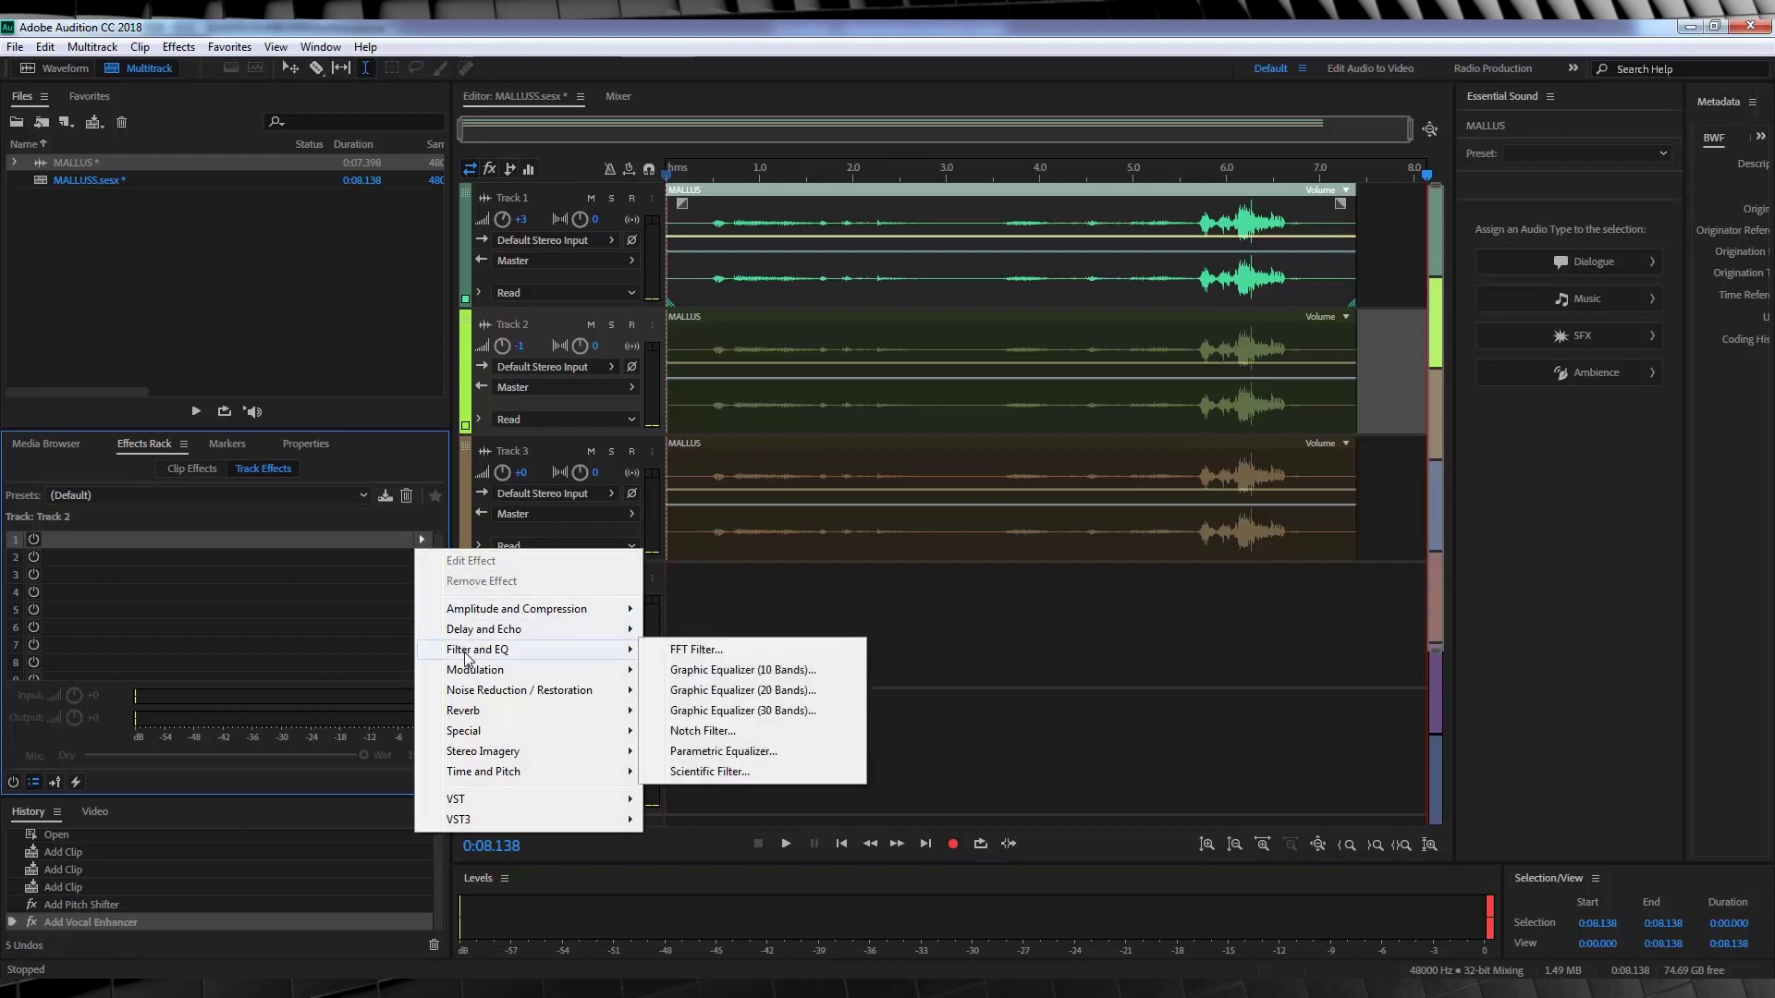
pyautogui.click(748, 652)
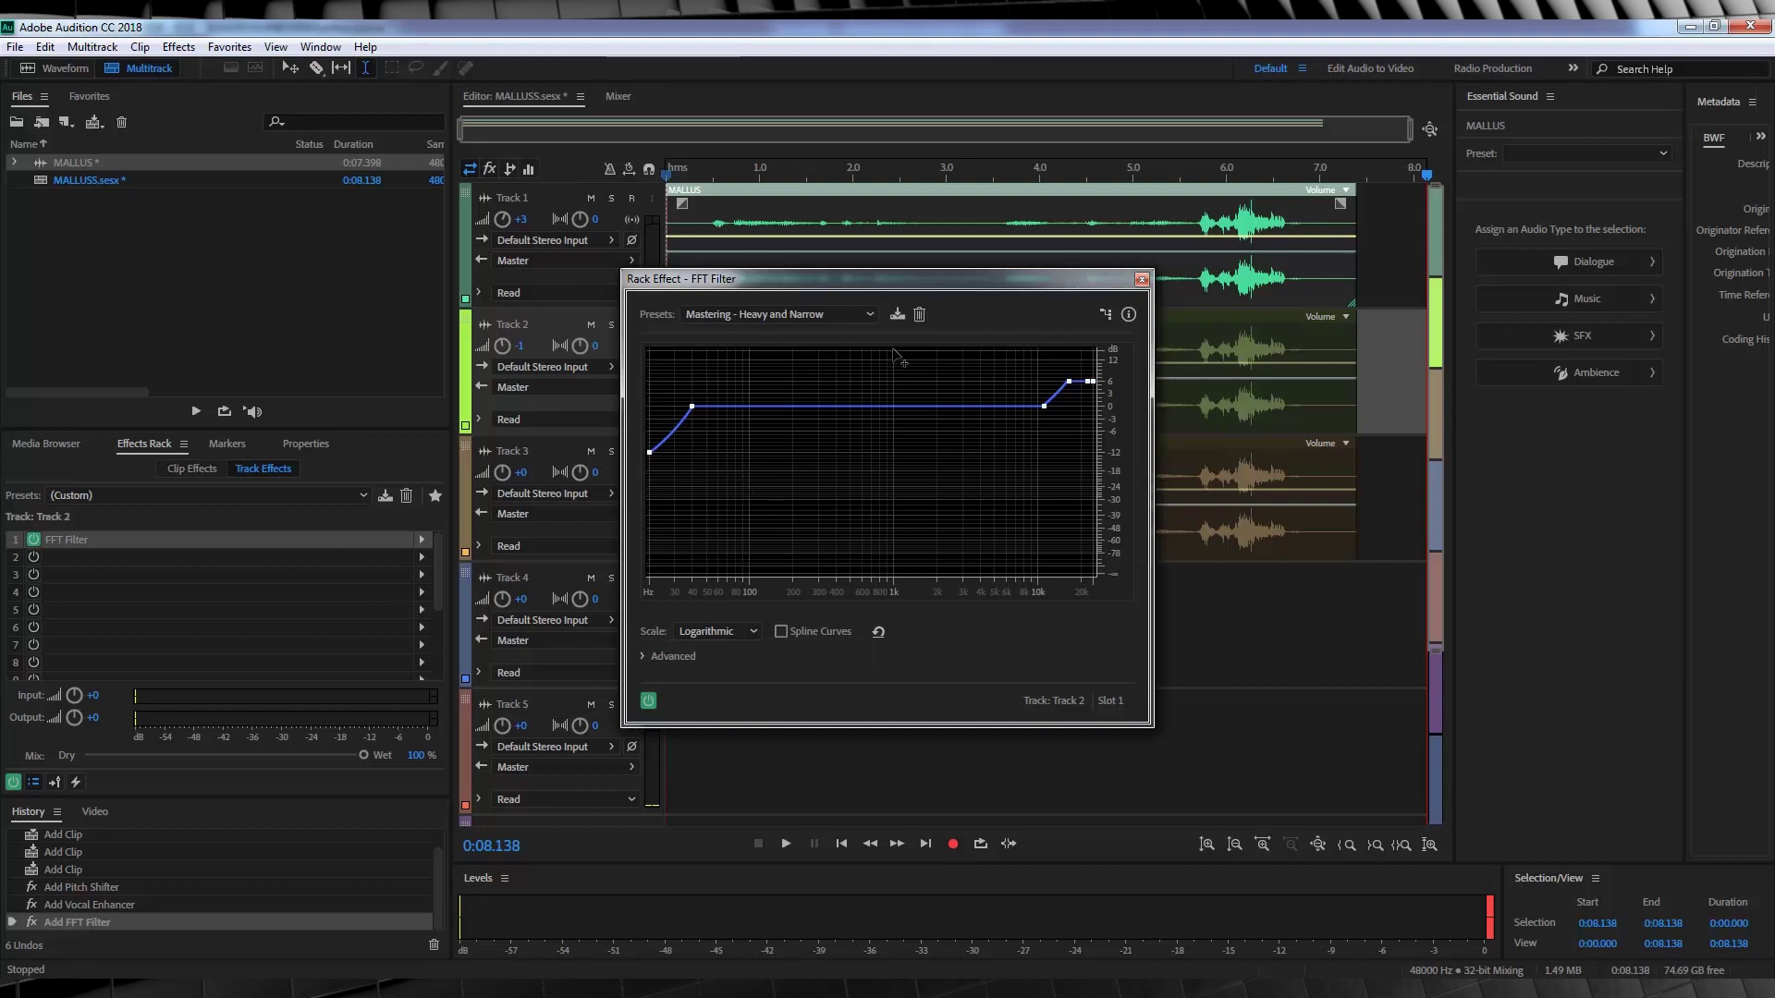
# - Reset the FFT Filter to Default and shape the curve to boost 30–100 Hz by 8 dB
pyautogui.click(812, 315)
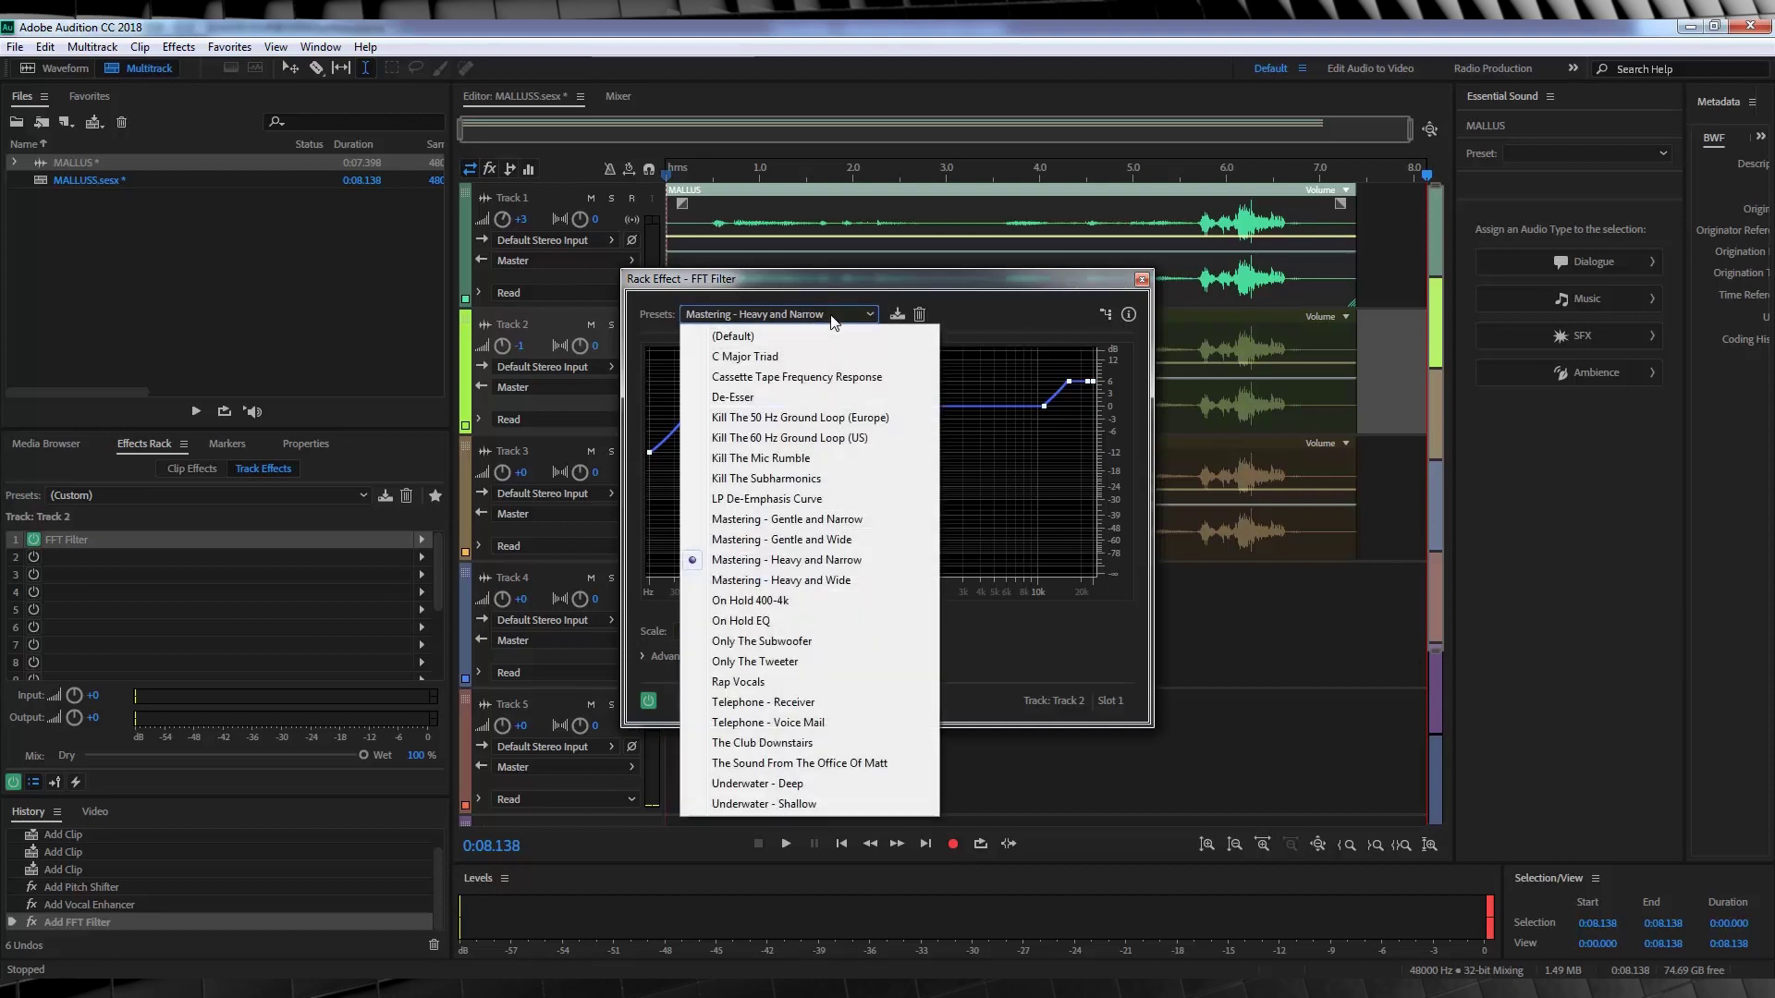
pyautogui.click(768, 338)
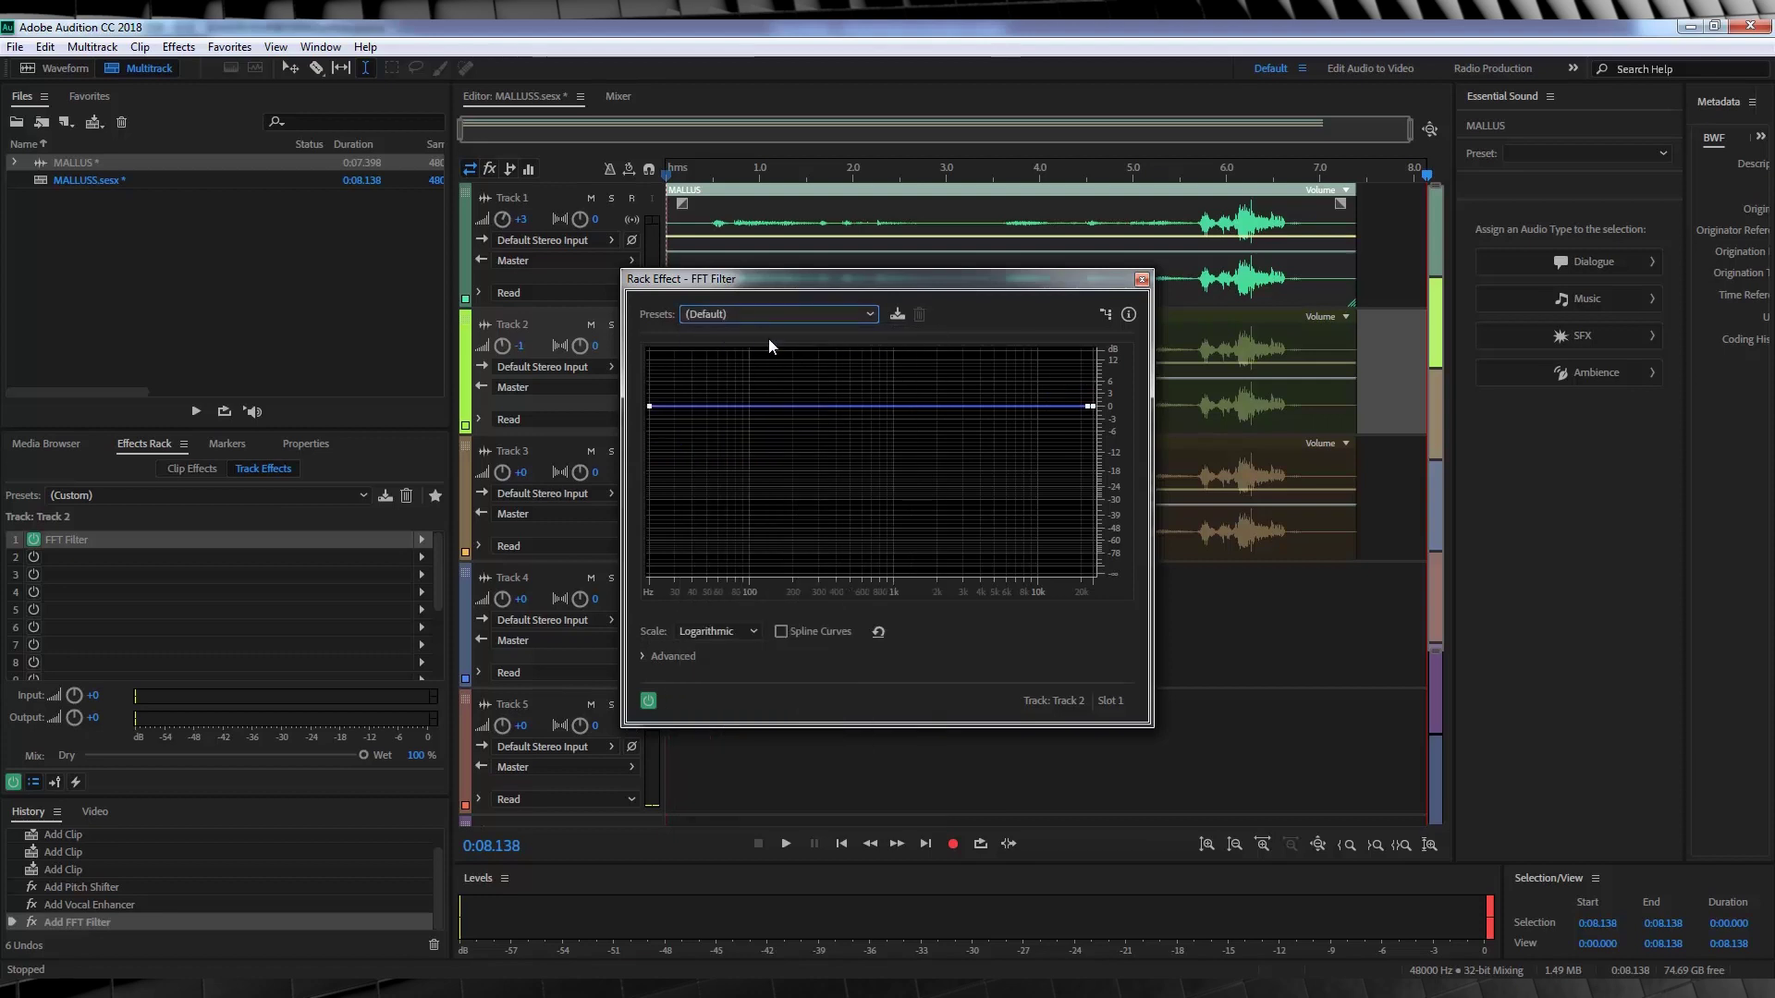
pyautogui.click(671, 407)
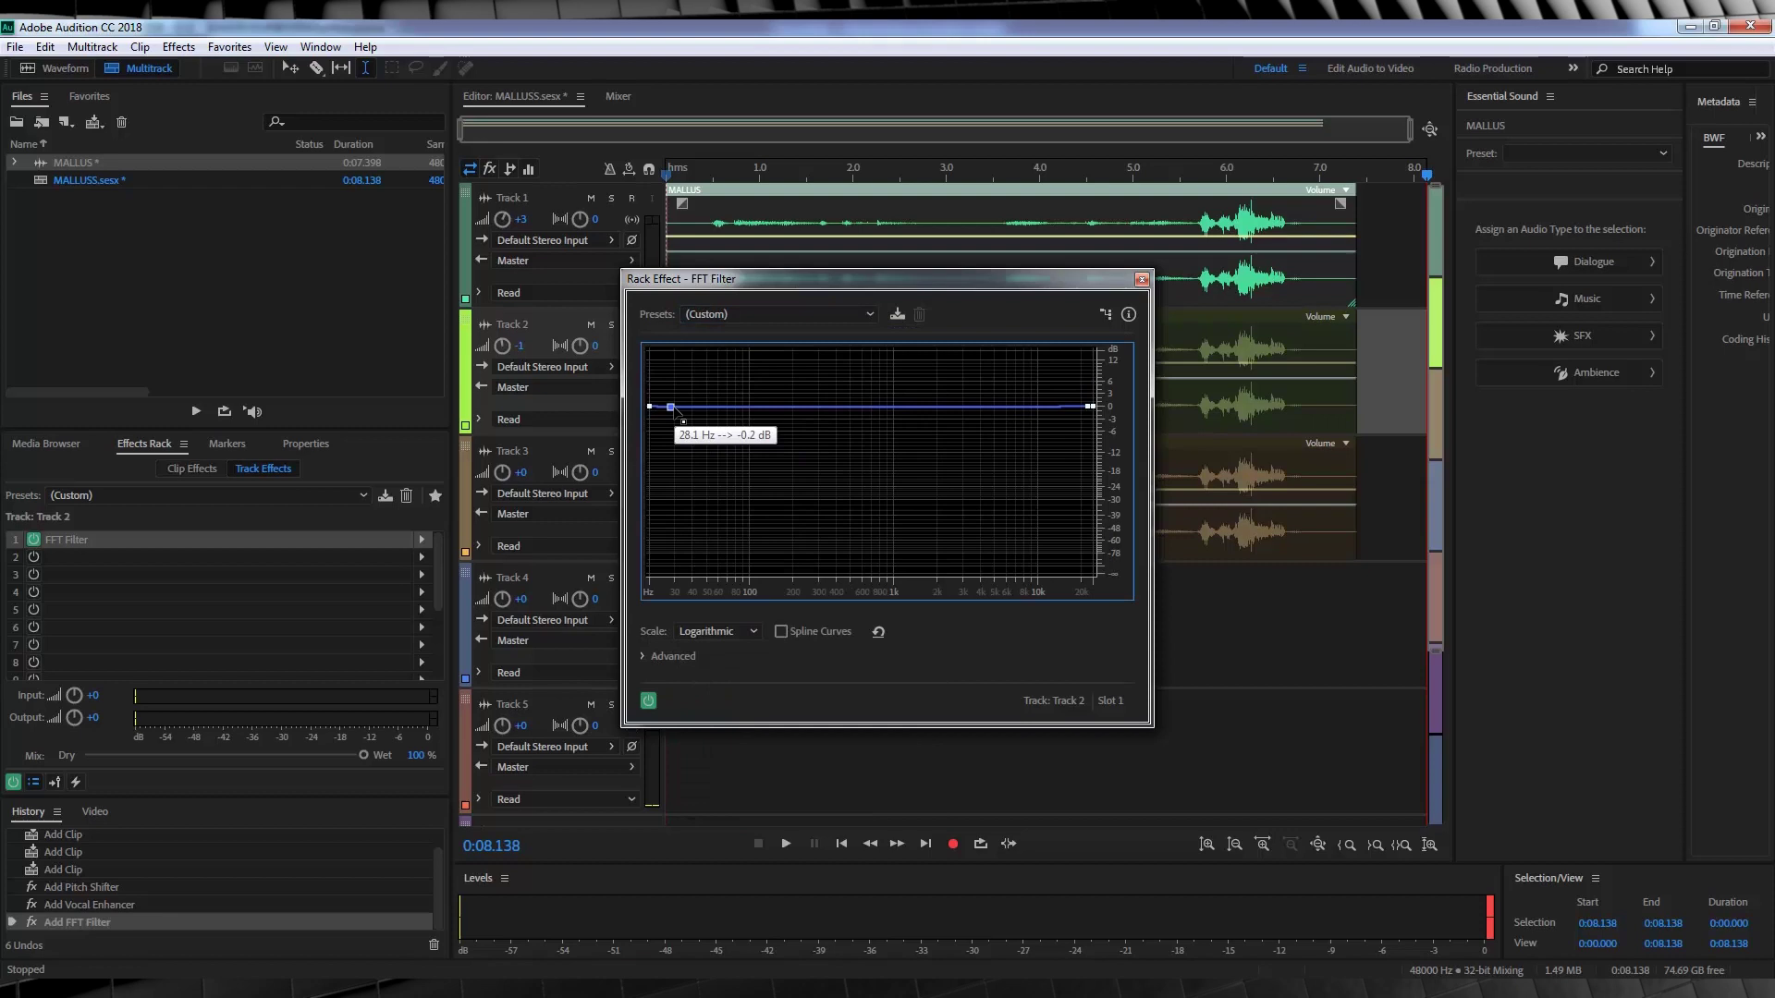
pyautogui.moveTo(671, 407); pyautogui.dragTo(672, 373)
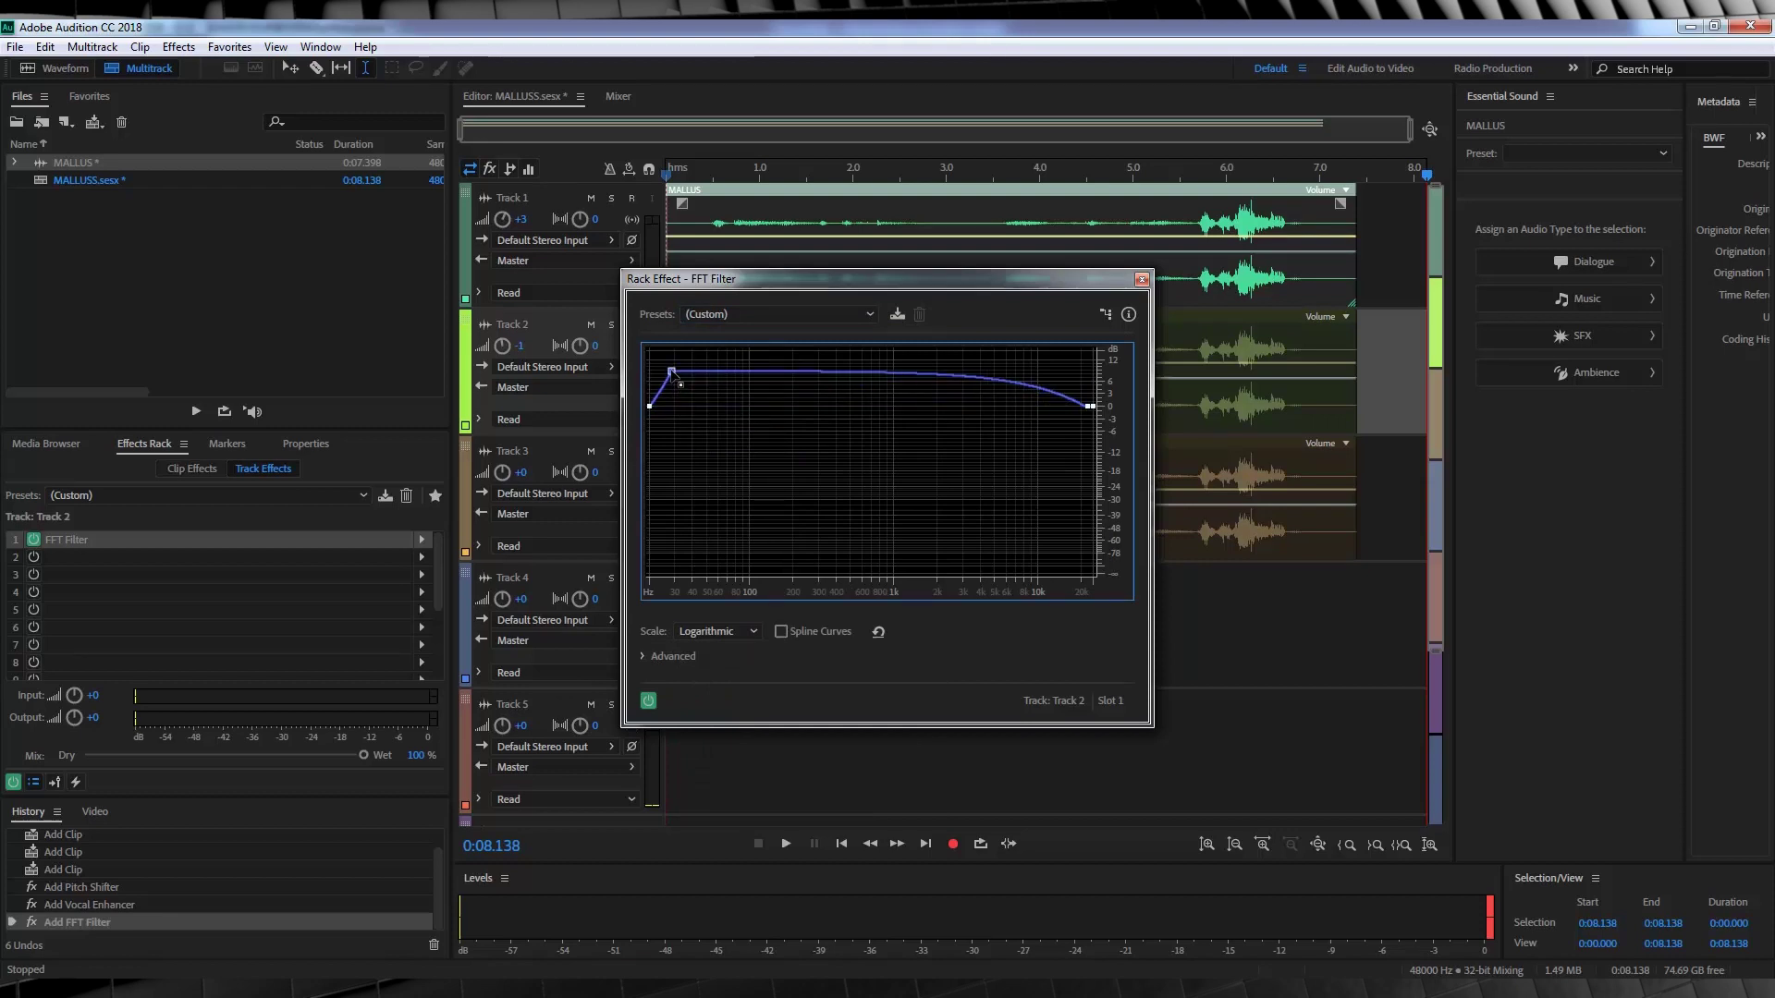
pyautogui.click(741, 374)
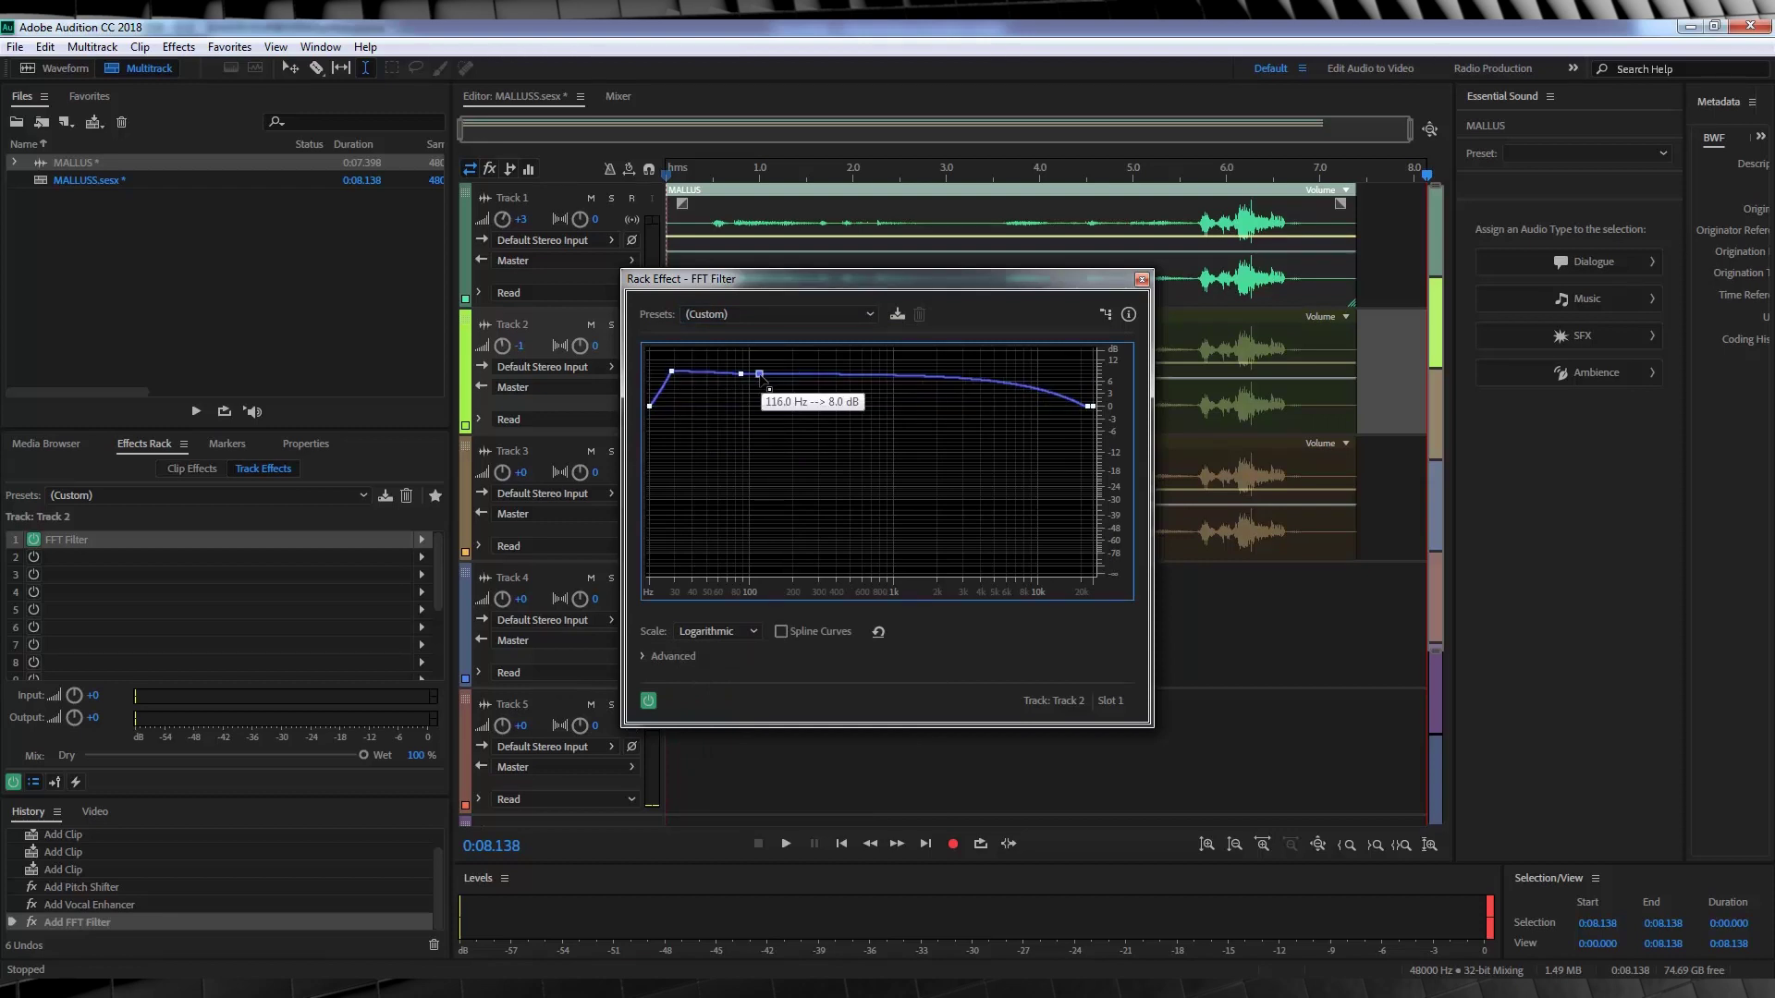
pyautogui.moveTo(760, 374); pyautogui.dragTo(752, 407)
pyautogui.click(742, 375)
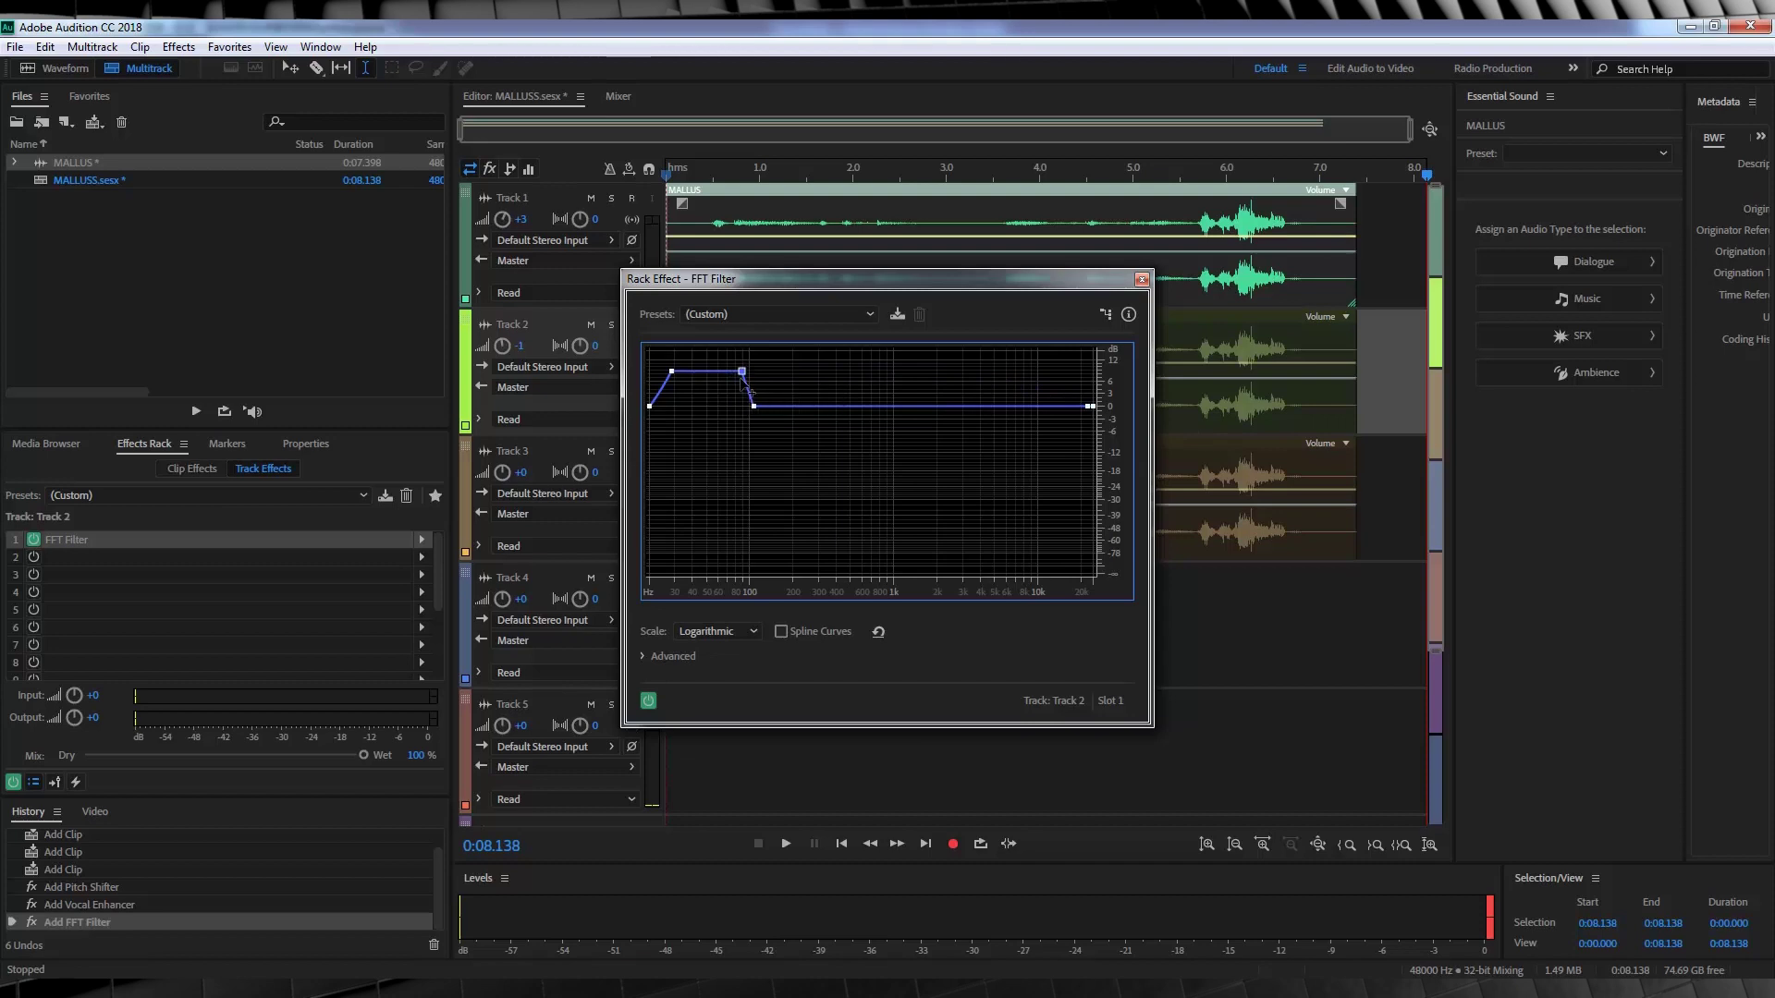
# - Add a Full Reverb with the Great Hall preset to Track 2, then play the layered tracks
pyautogui.click(1142, 280)
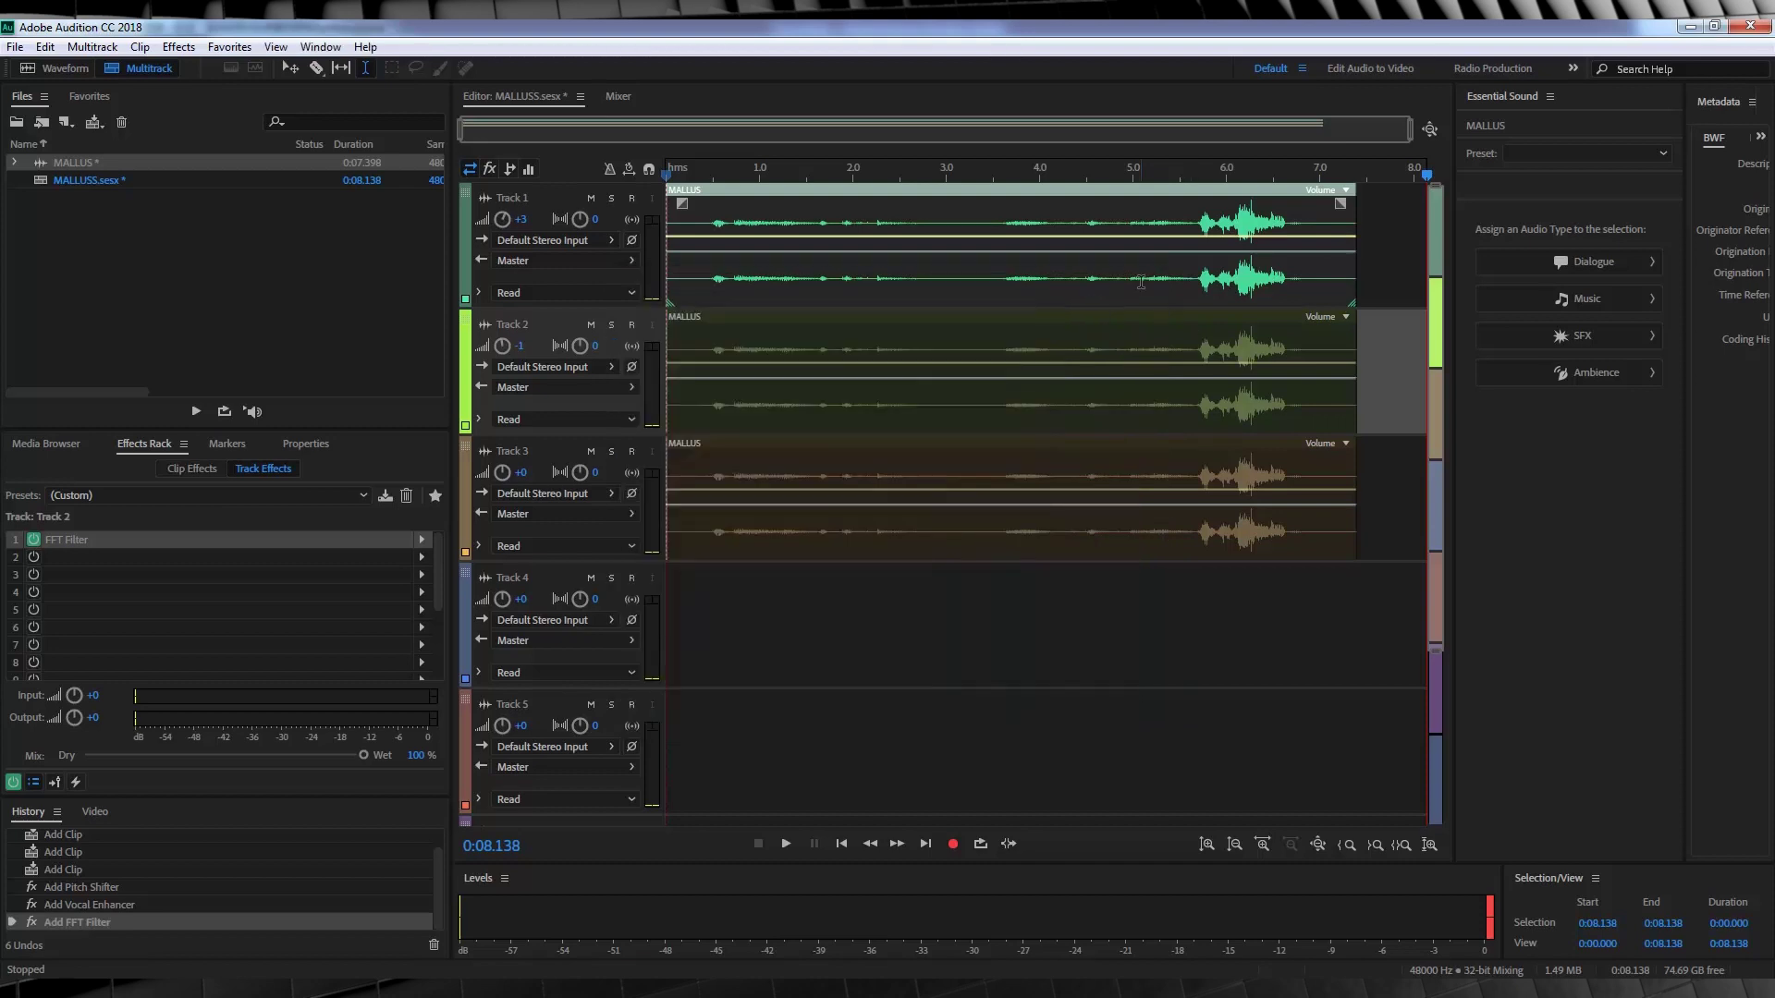
pyautogui.click(421, 557)
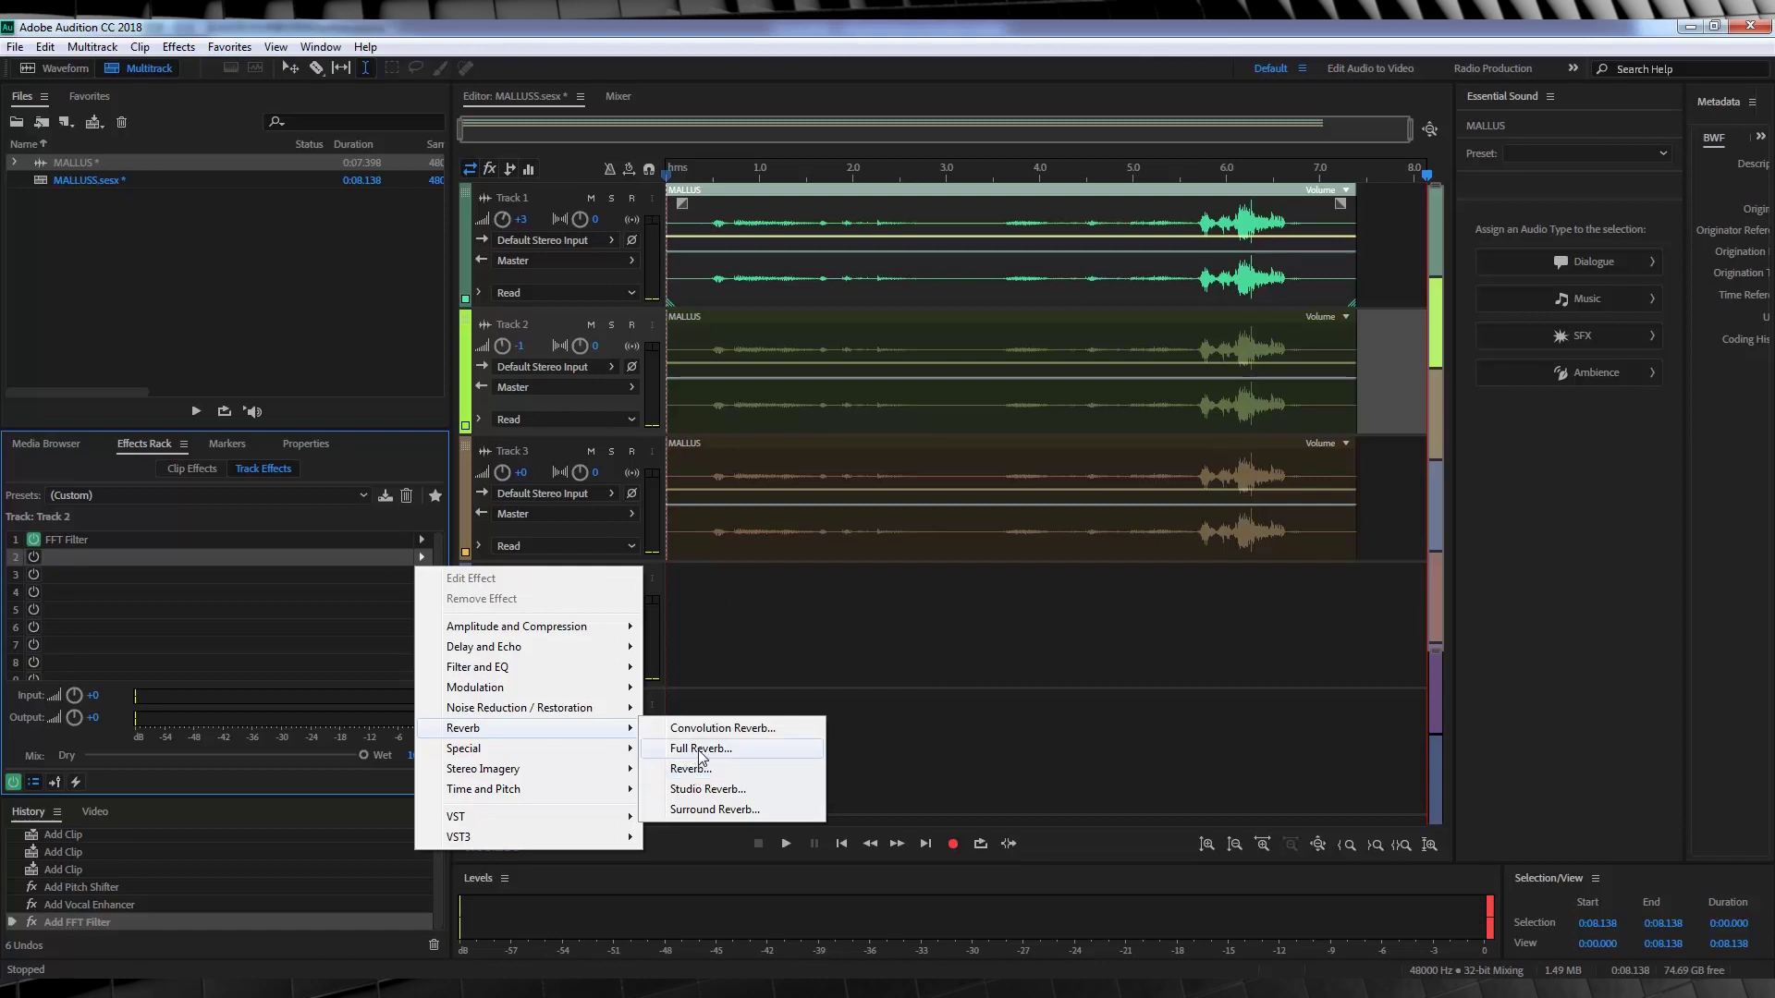
pyautogui.click(699, 749)
pyautogui.click(715, 283)
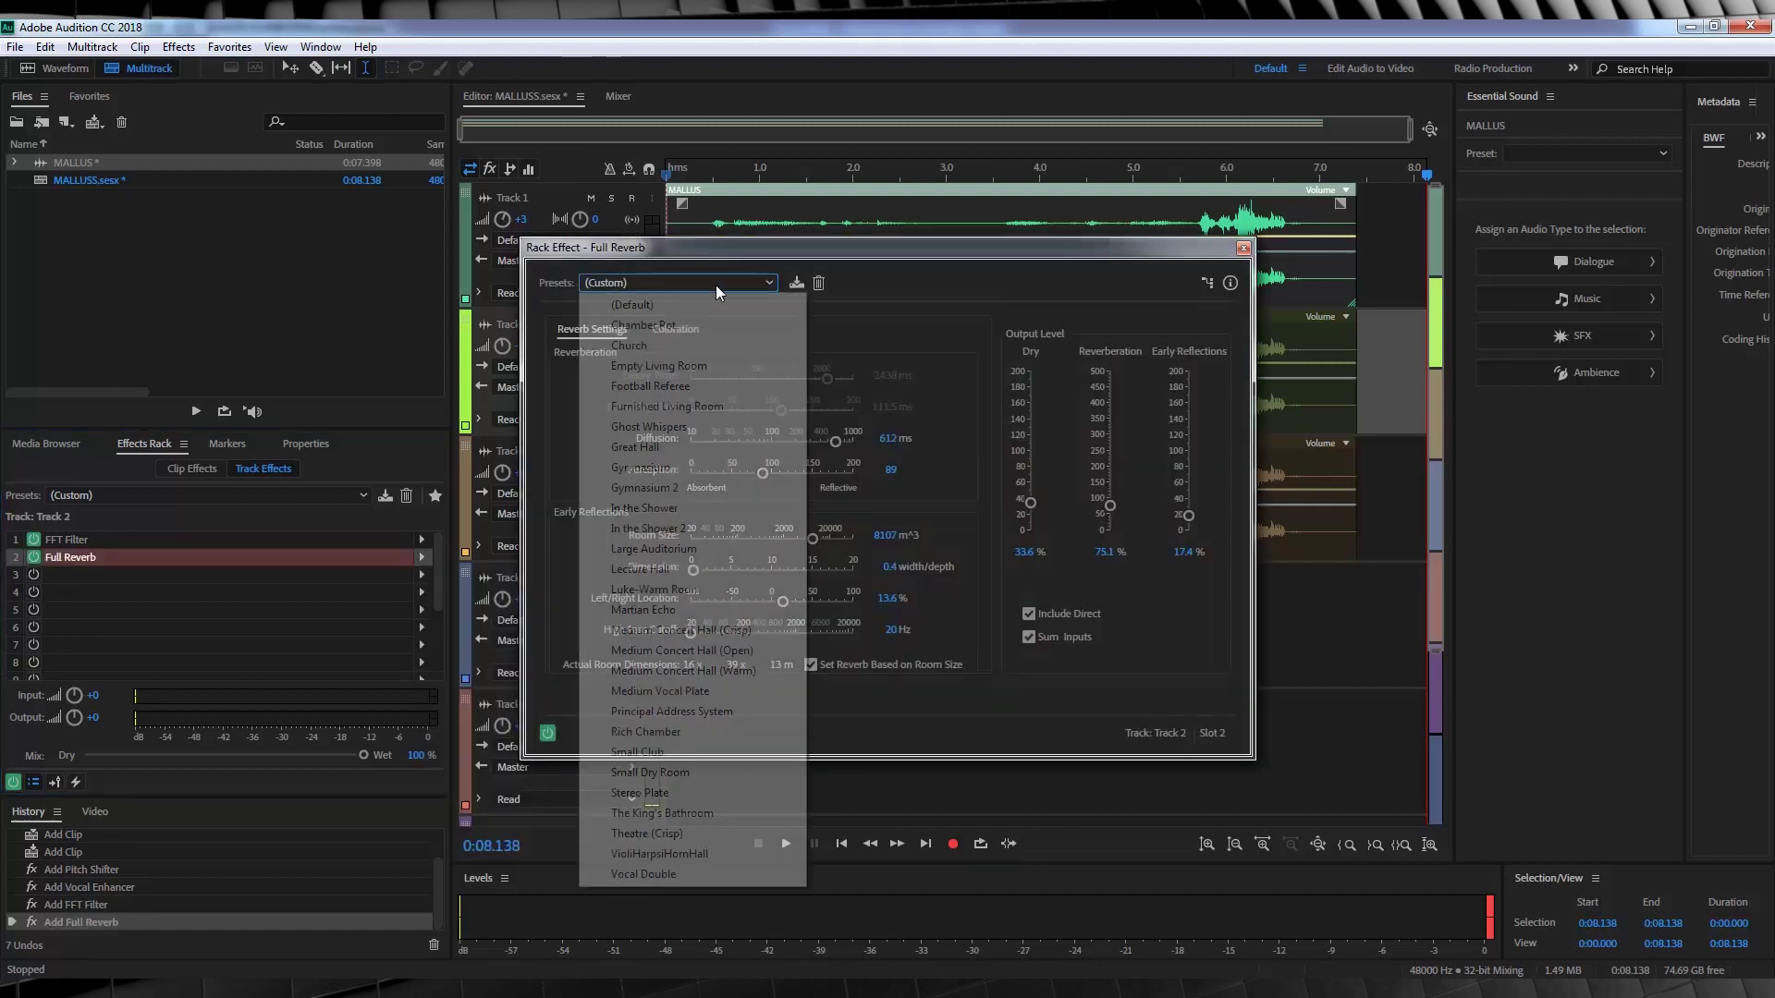
pyautogui.click(641, 448)
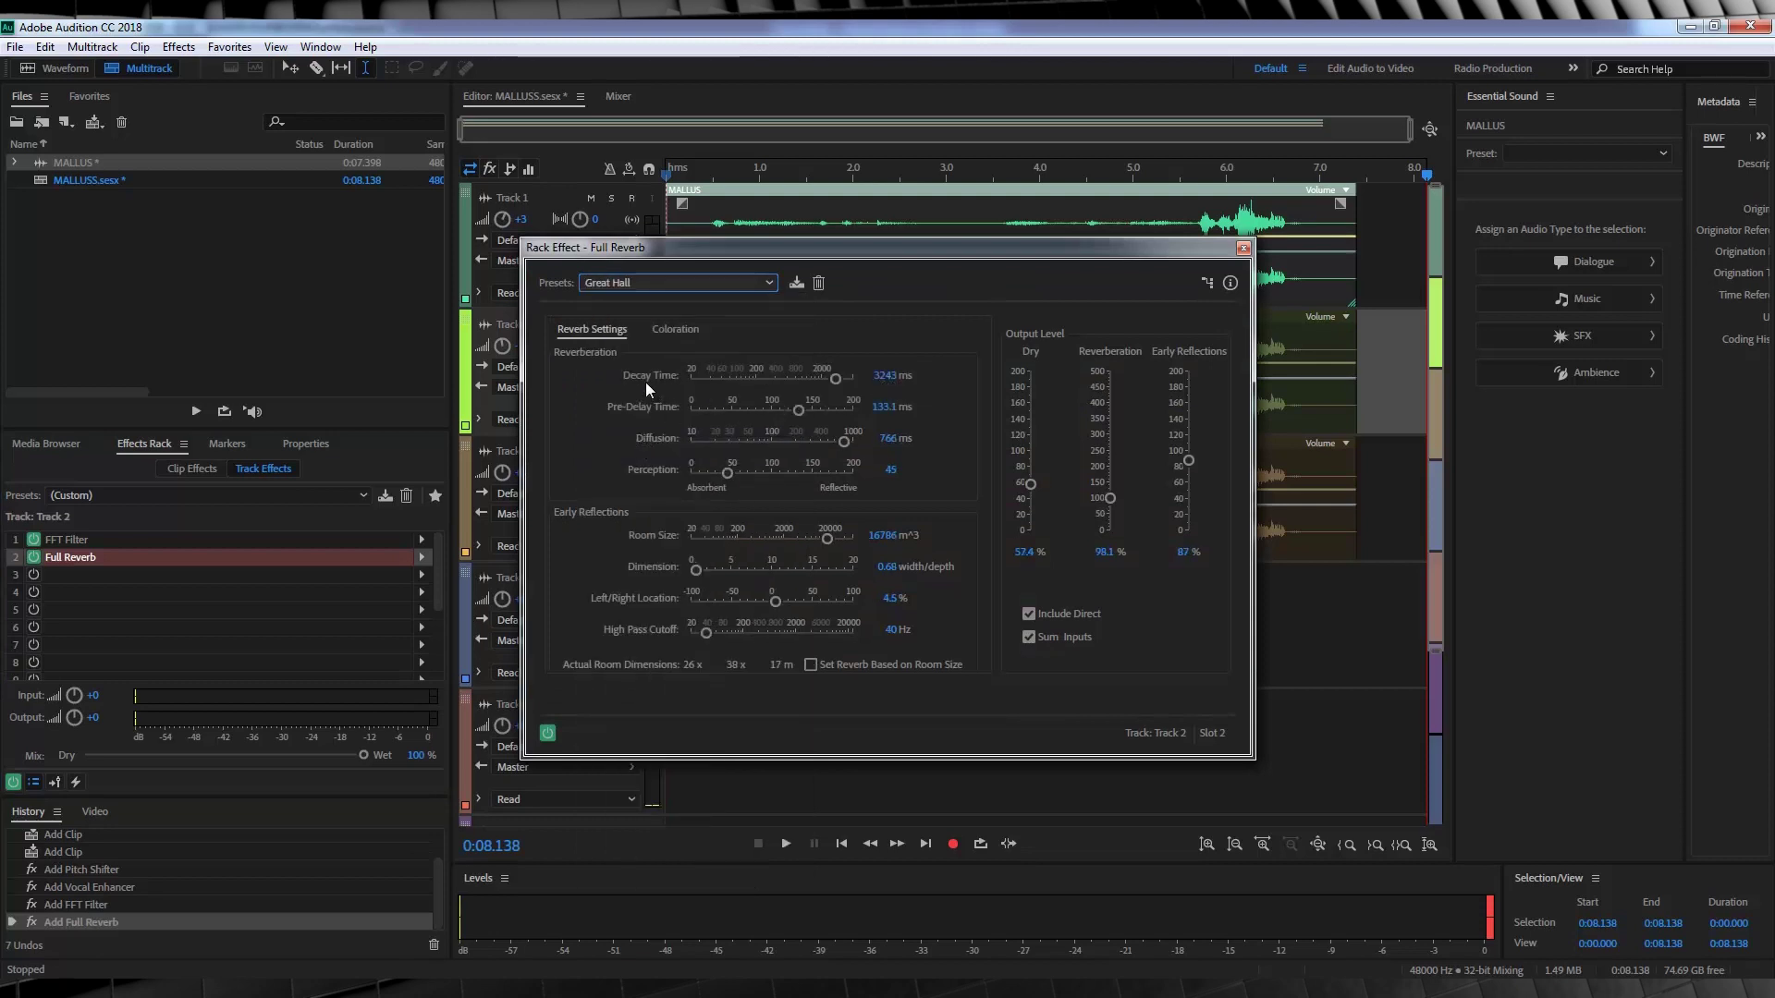
pyautogui.click(886, 377)
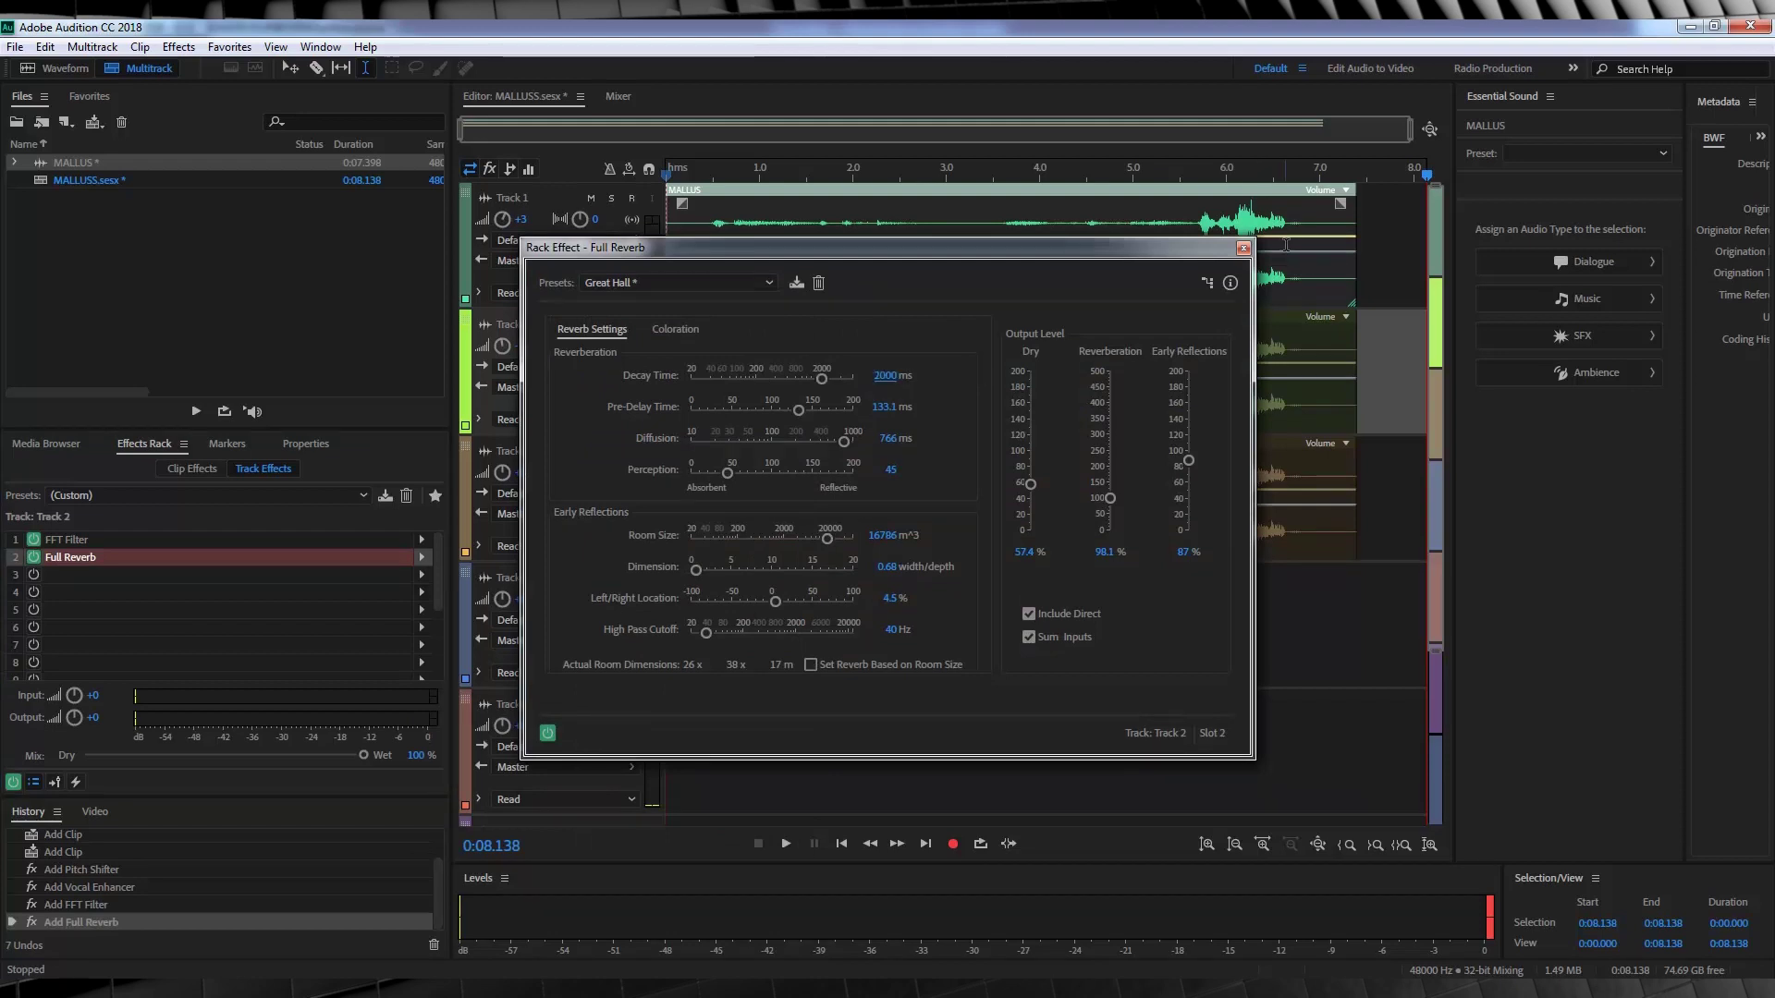
pyautogui.click(1244, 249)
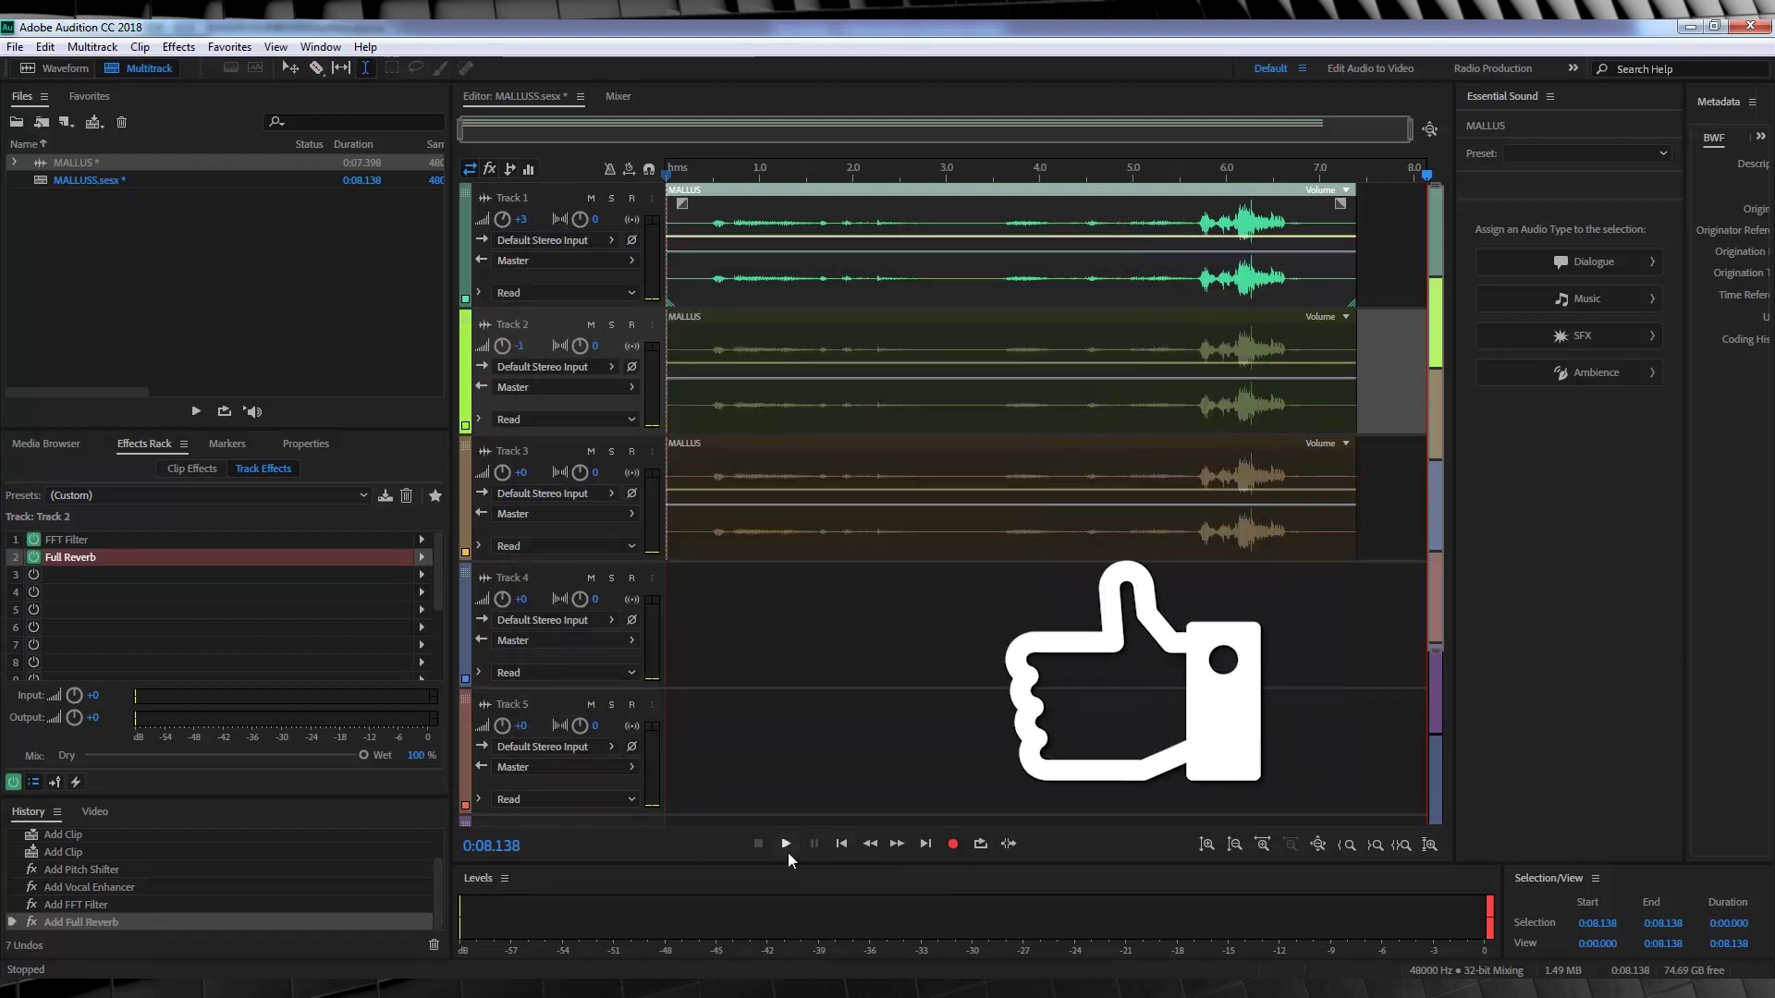
pyautogui.click(787, 845)
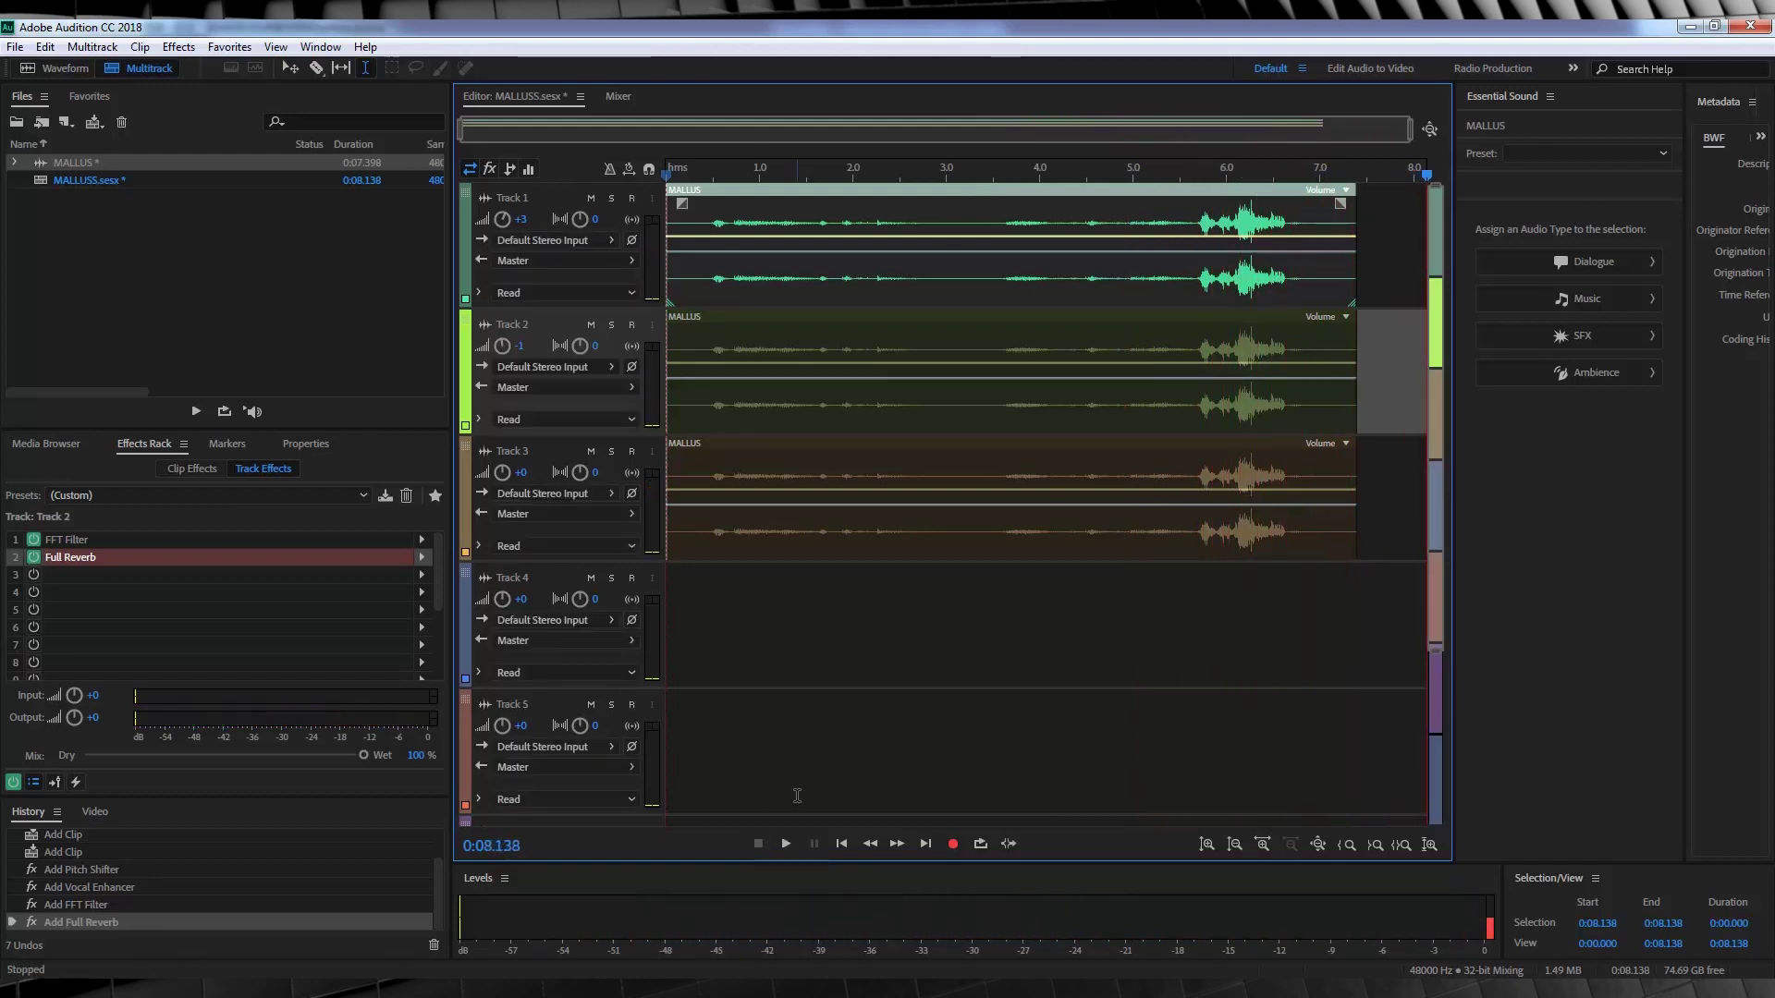
# - Set Track 3 volume to -2 and add a Pitch Shifter in its first slot
pyautogui.click(551, 453)
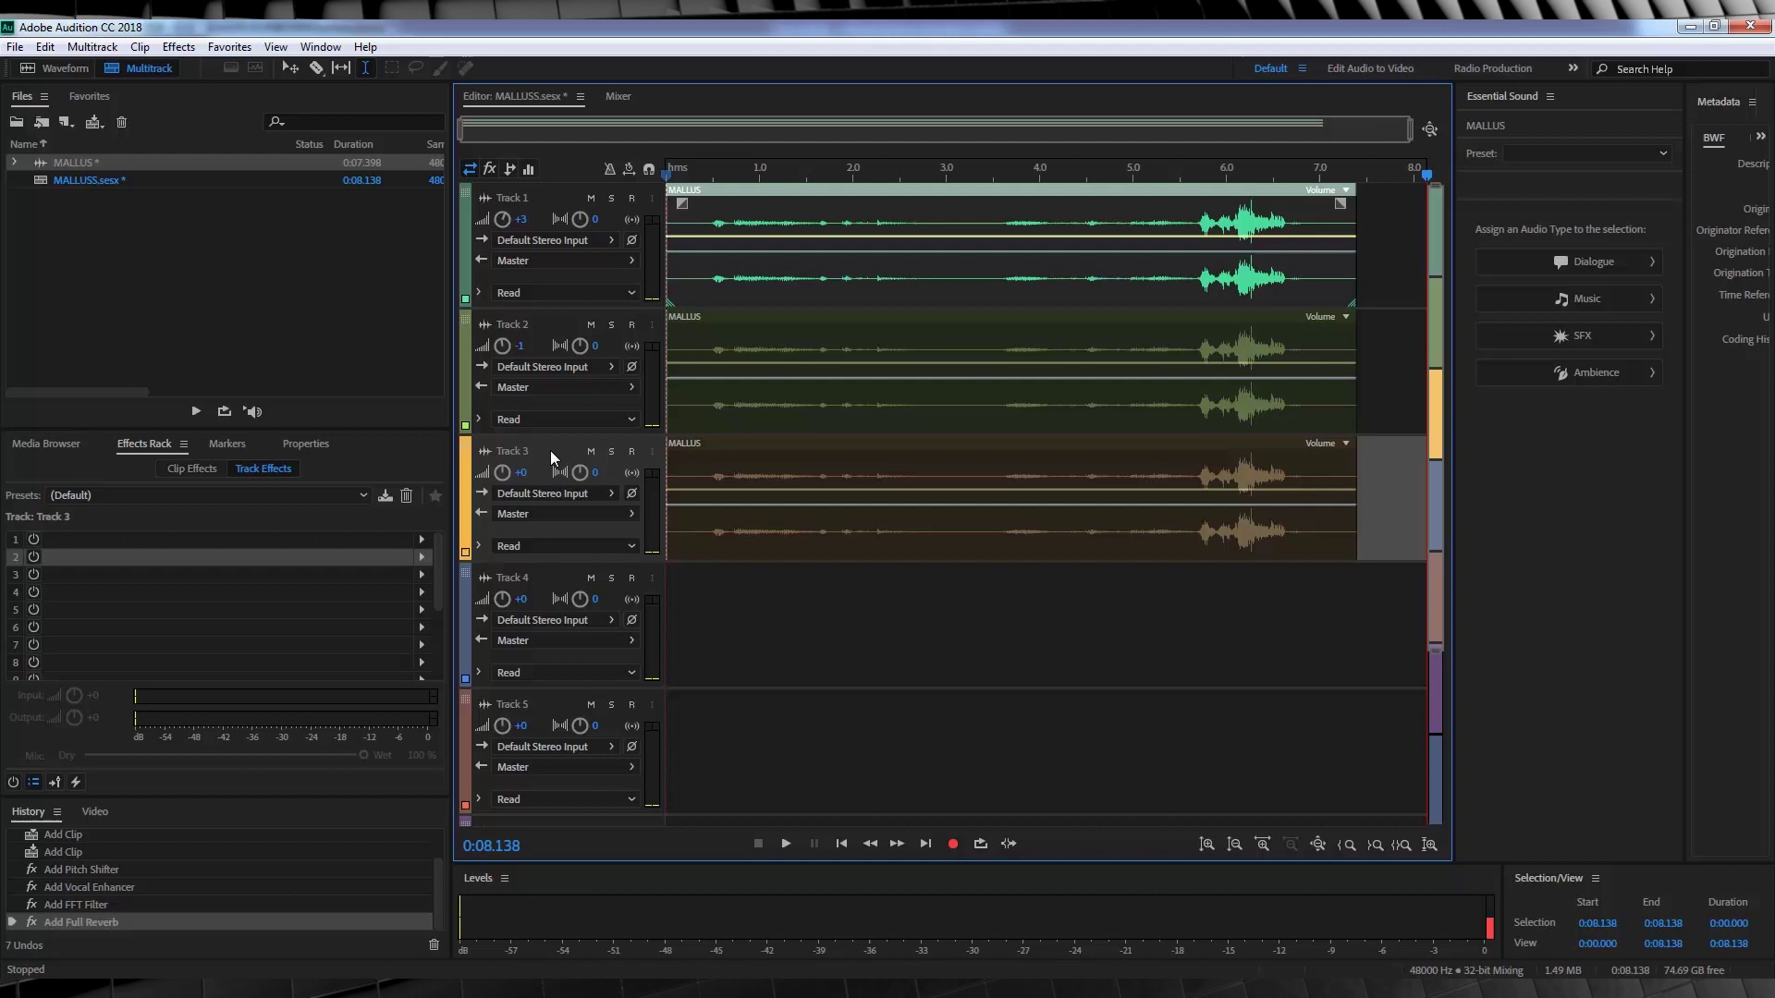
pyautogui.click(523, 473)
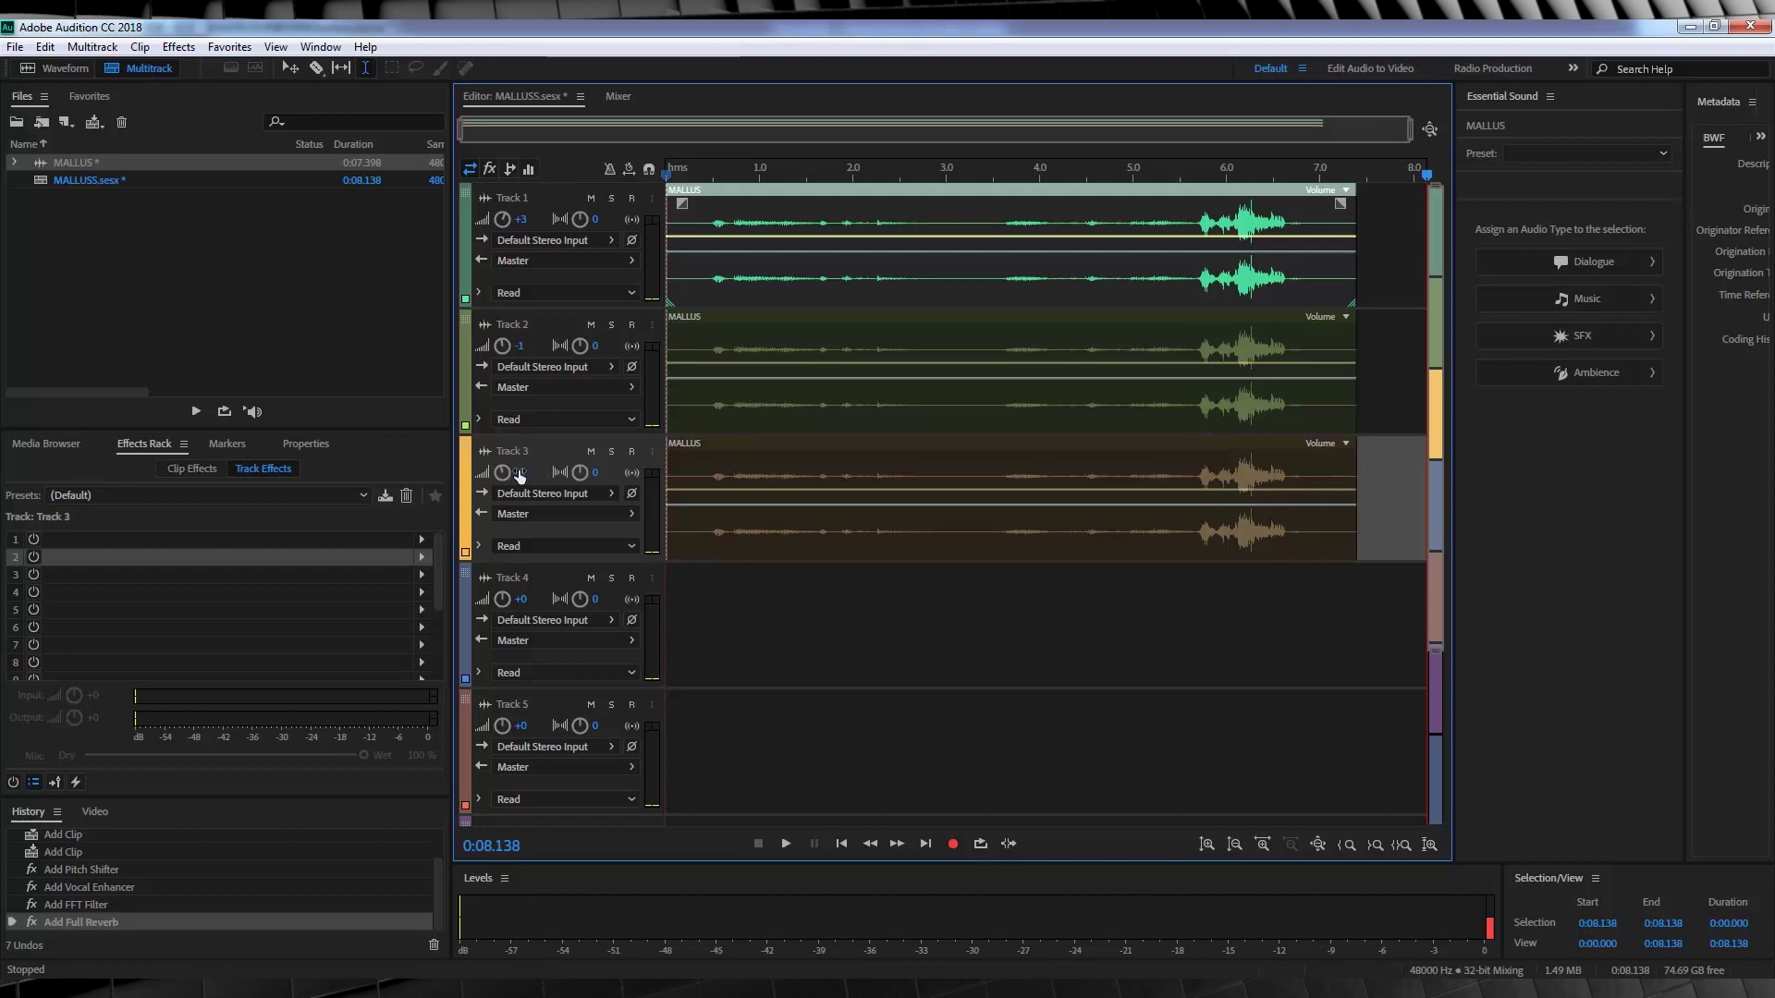
pyautogui.click(423, 538)
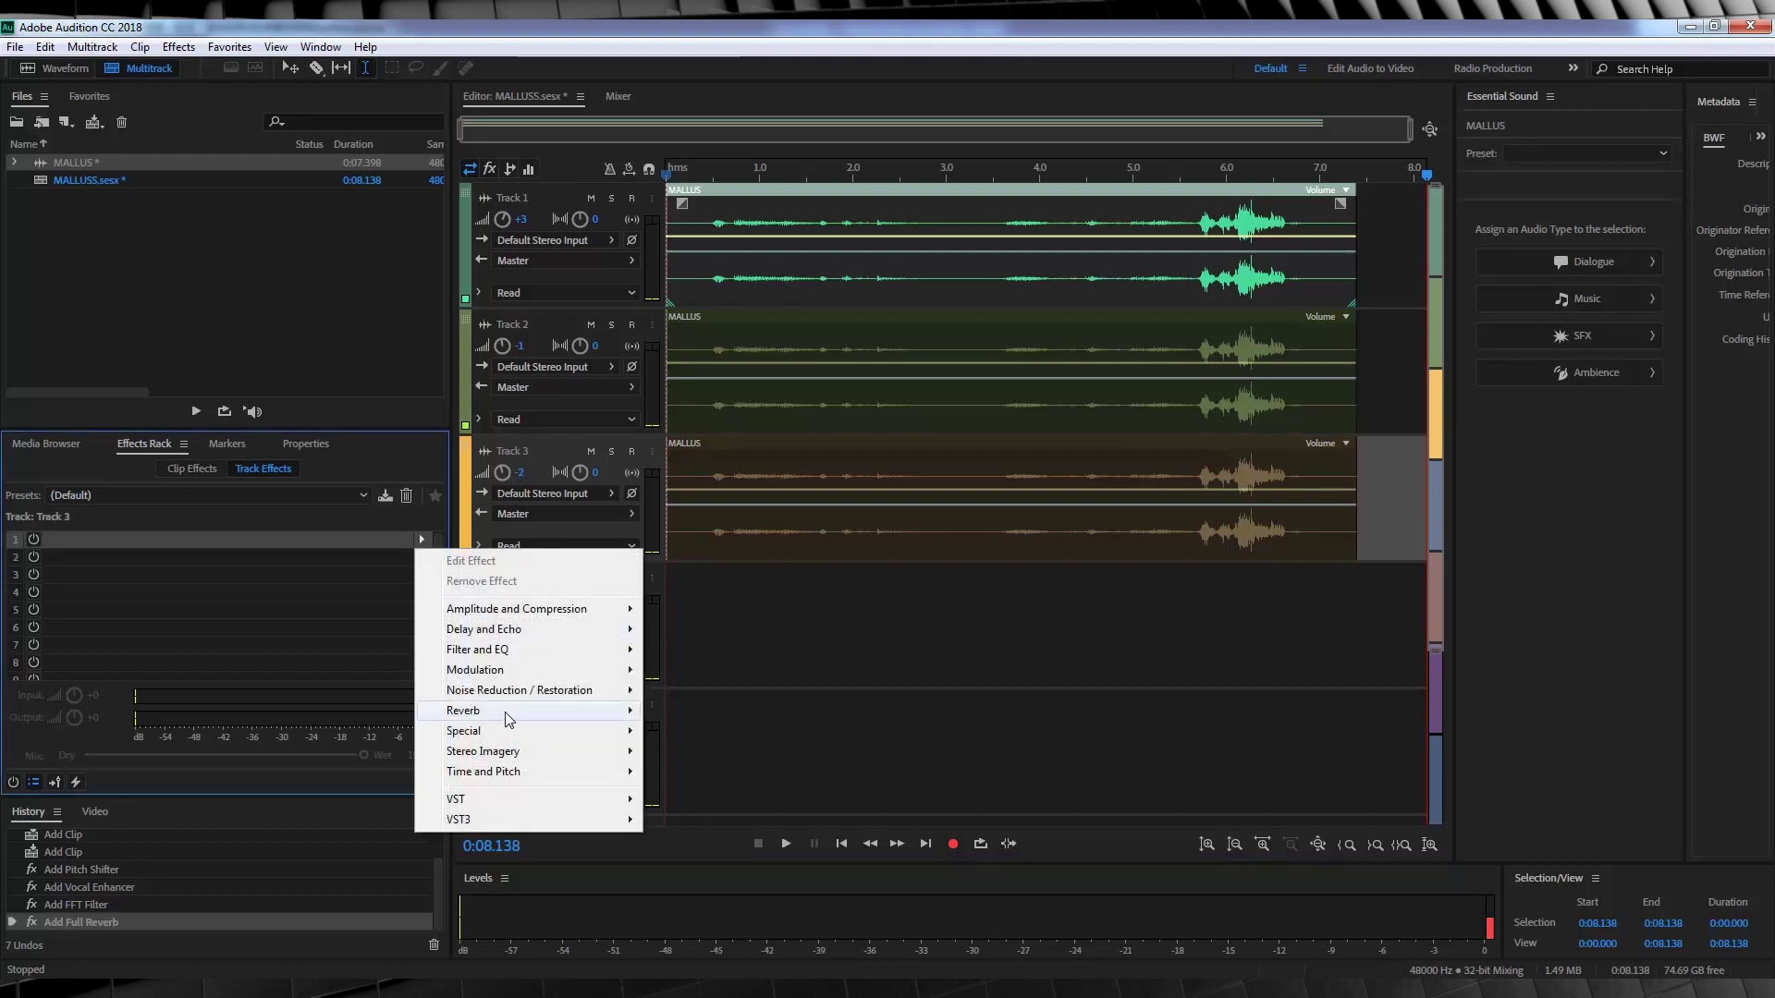
pyautogui.moveTo(518, 771)
pyautogui.click(701, 793)
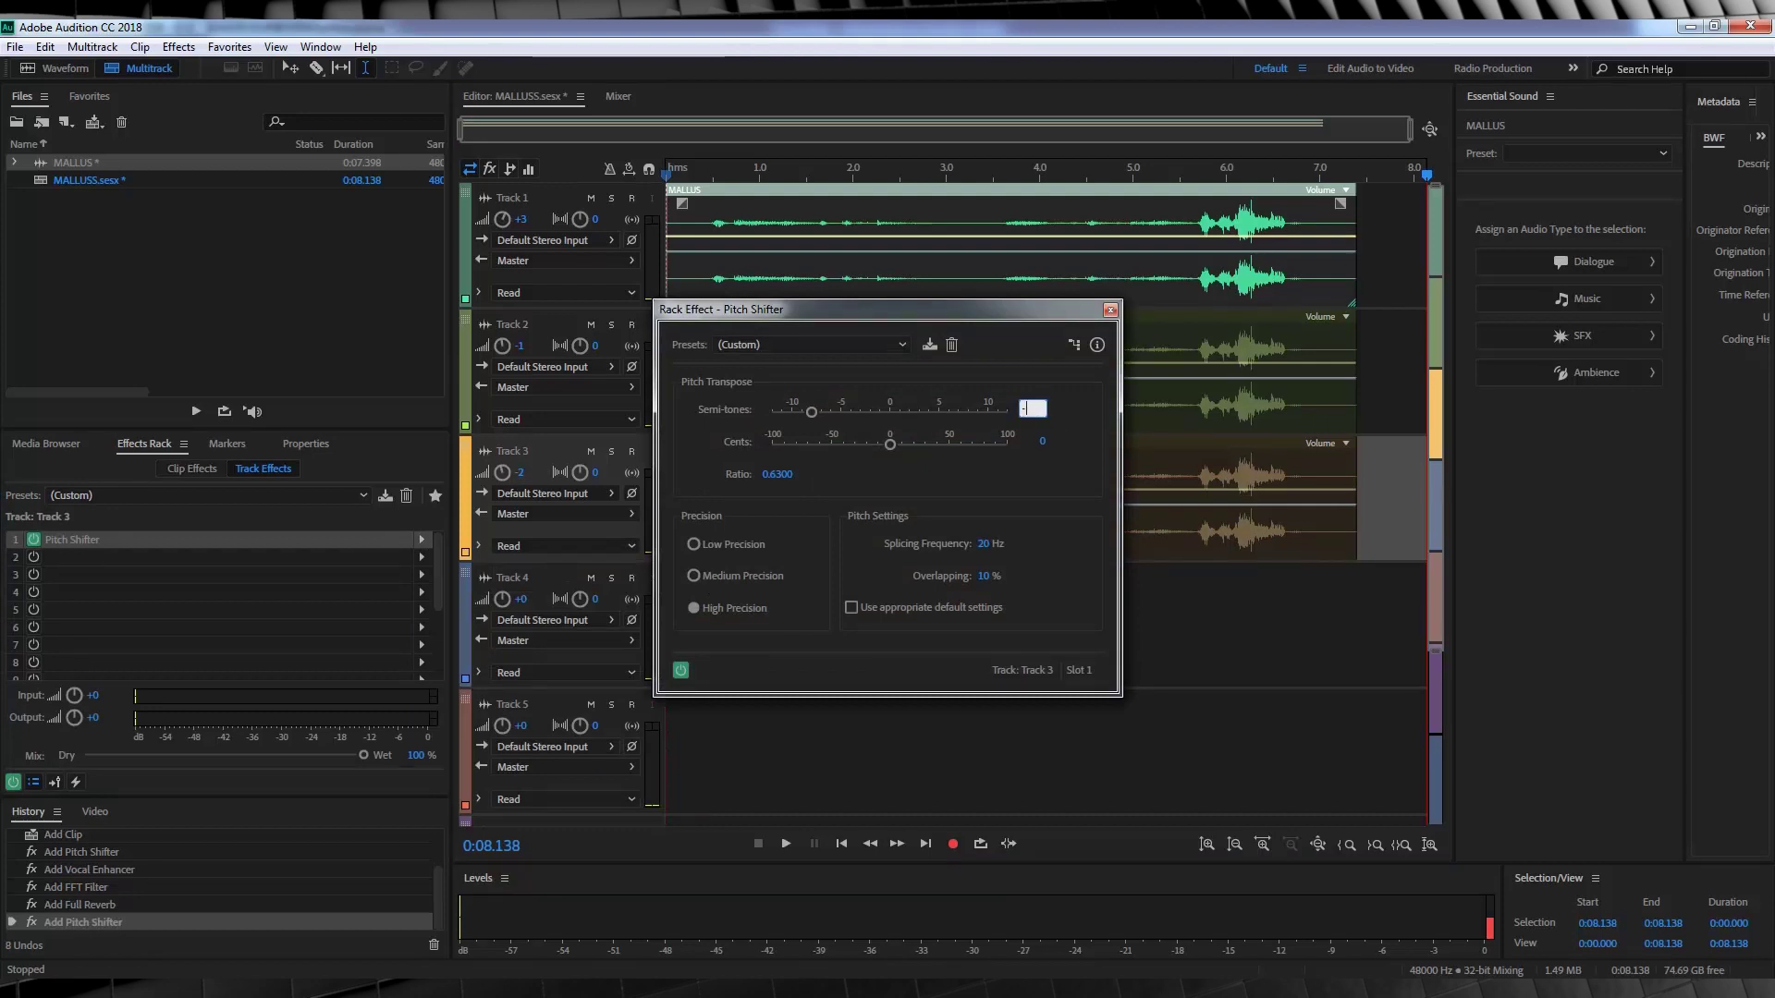
pyautogui.click(1111, 311)
# - Add a Vocal Enhancer in Track 3's second effect slot
pyautogui.click(421, 558)
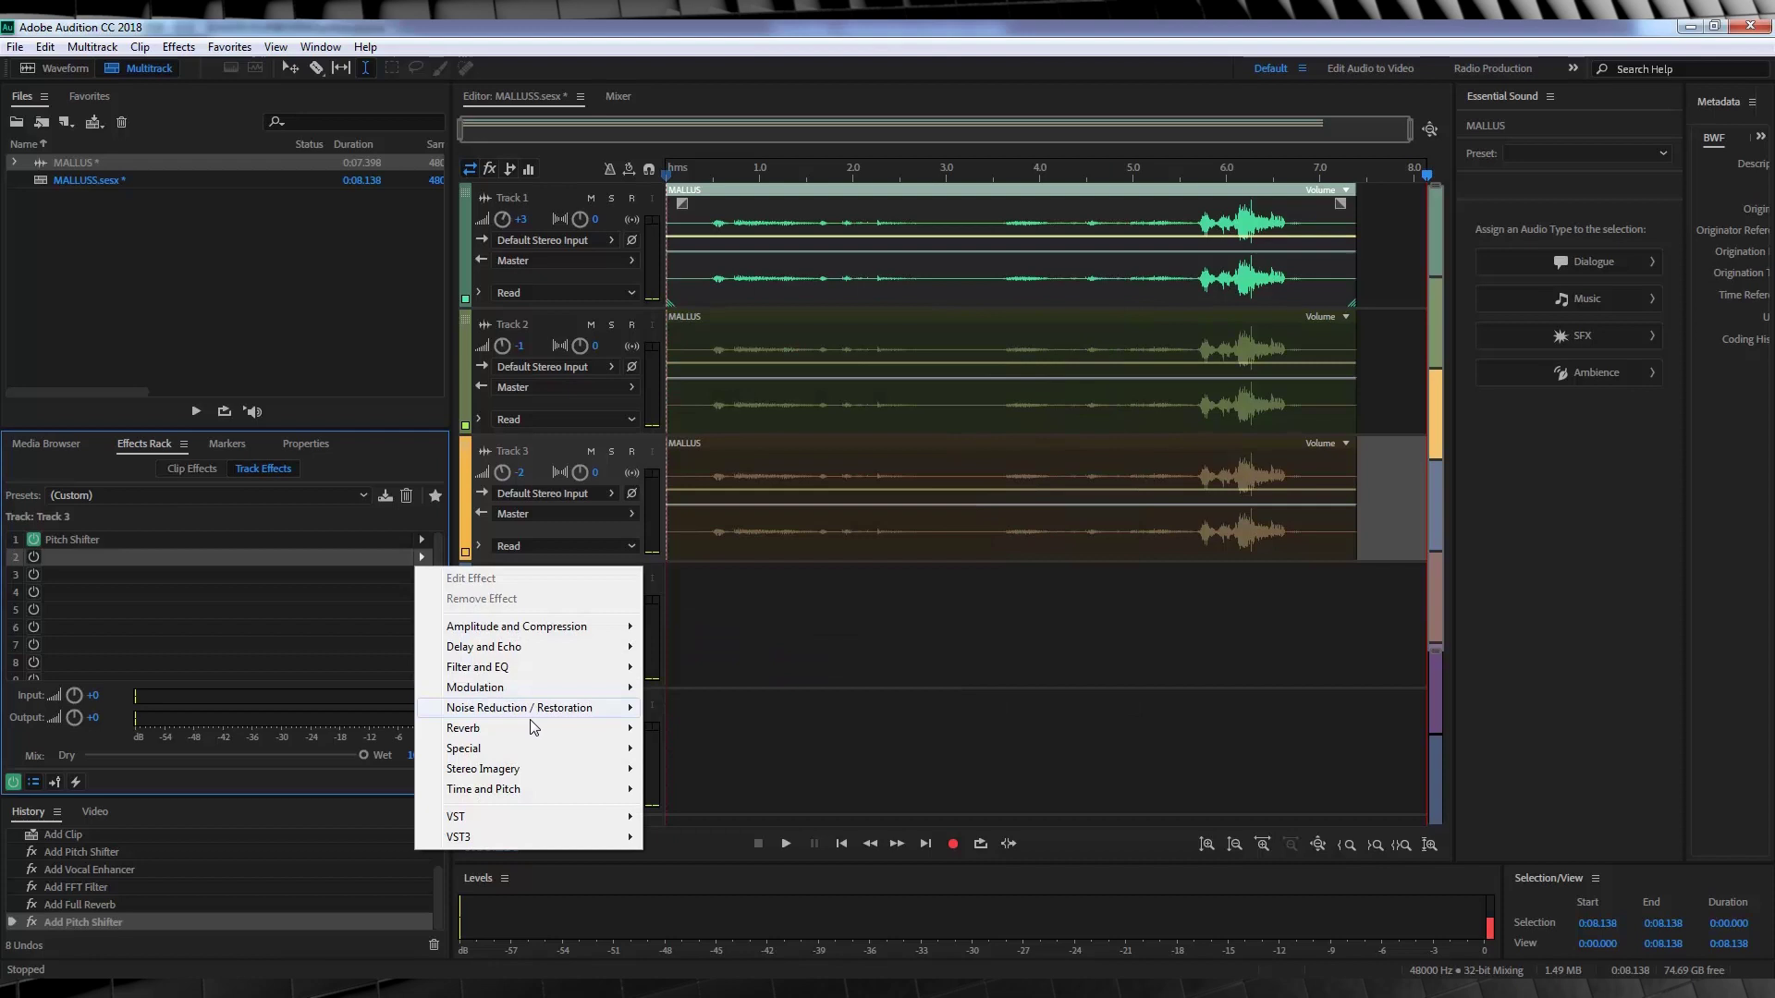
pyautogui.moveTo(510, 750)
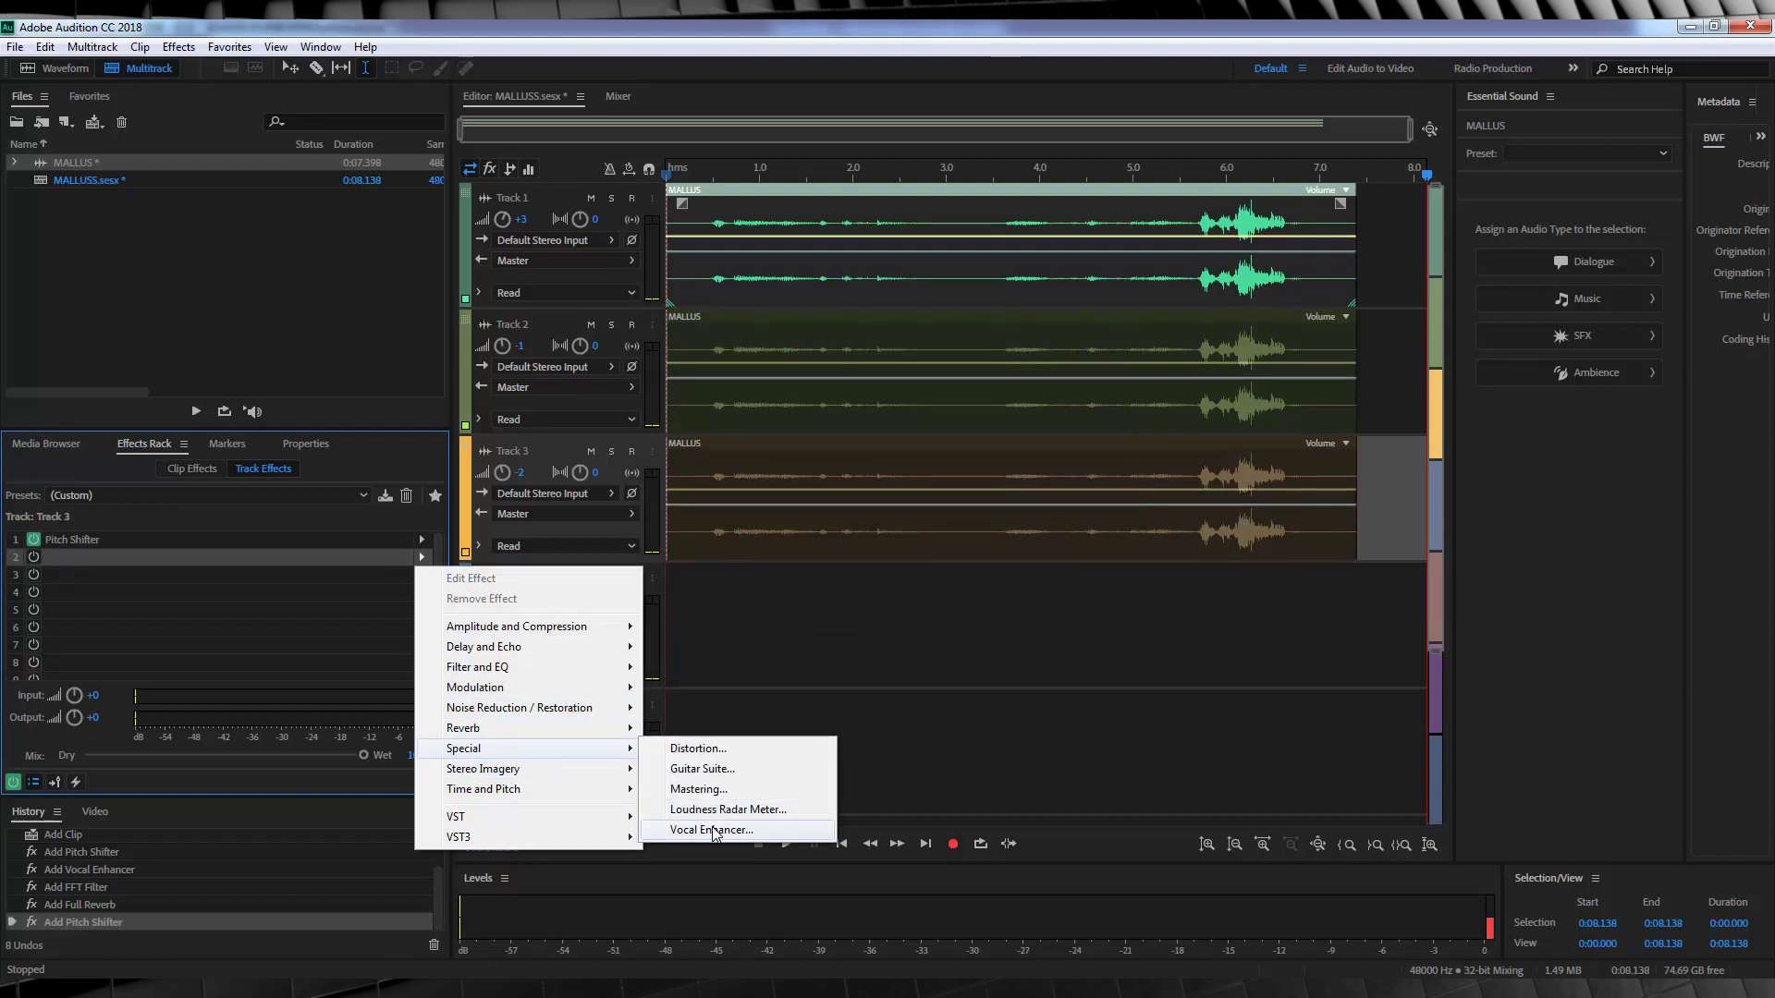
pyautogui.click(712, 830)
pyautogui.click(1087, 417)
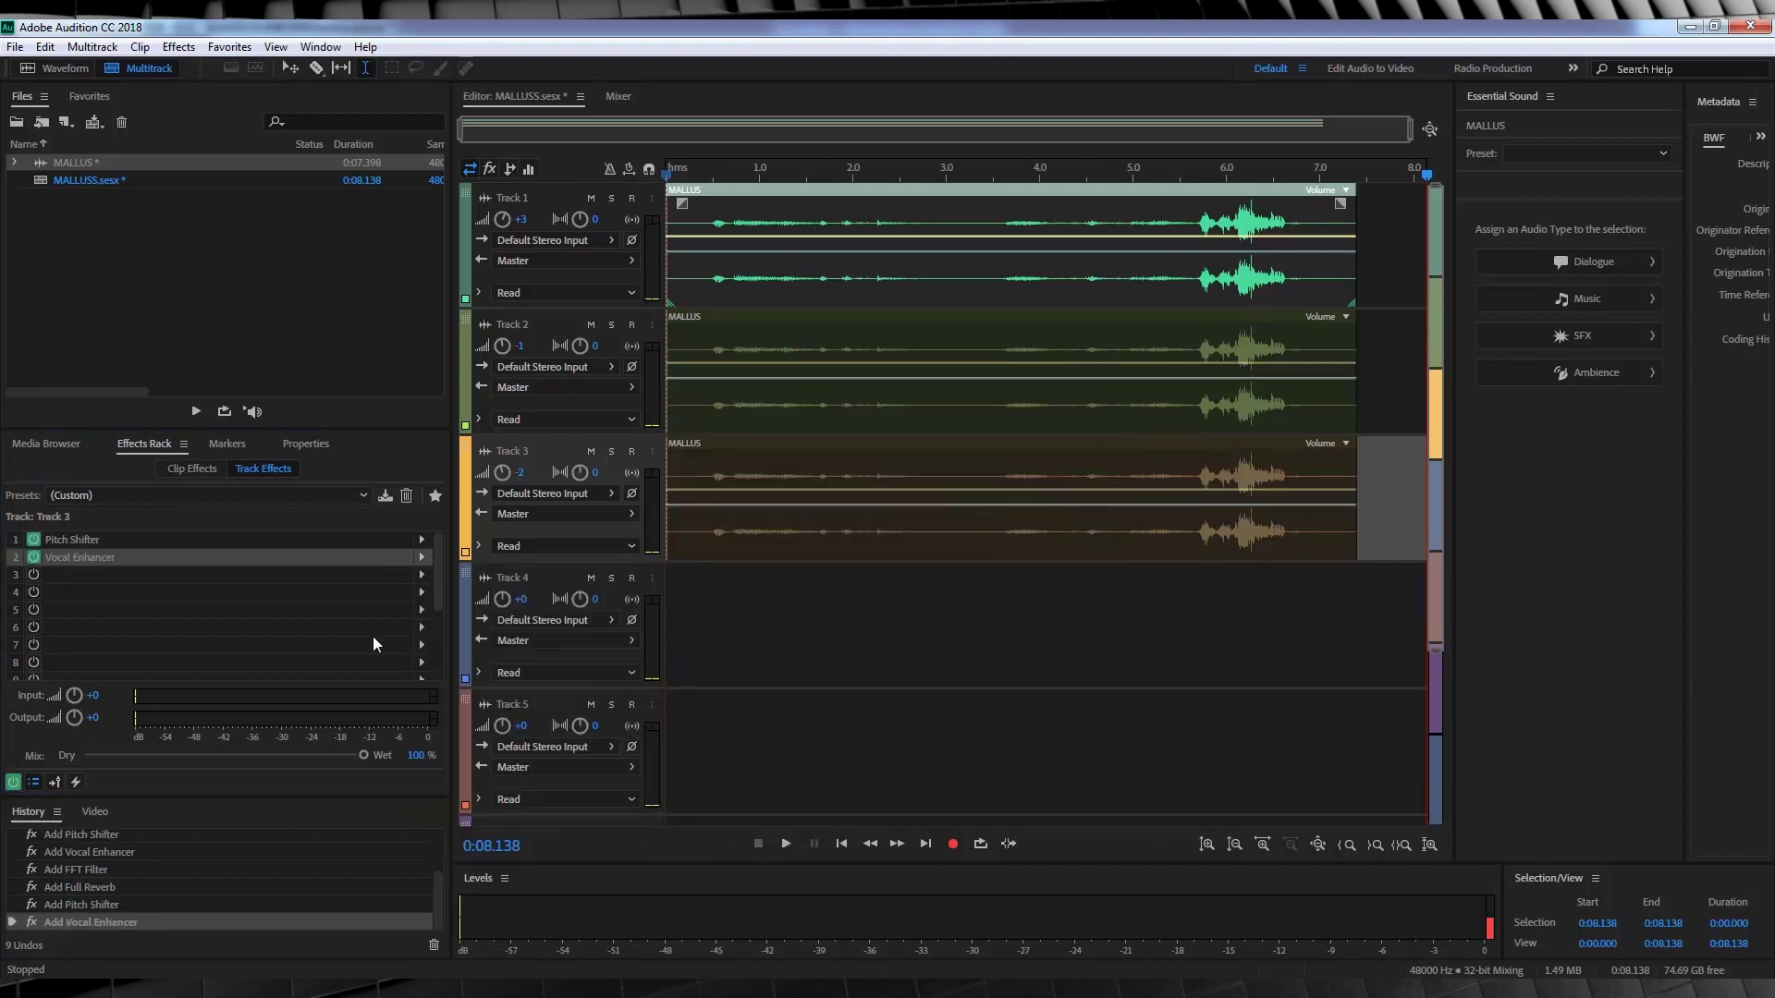
# - Add a Reverb with the Thickener preset in the third slot and play the session
pyautogui.click(423, 576)
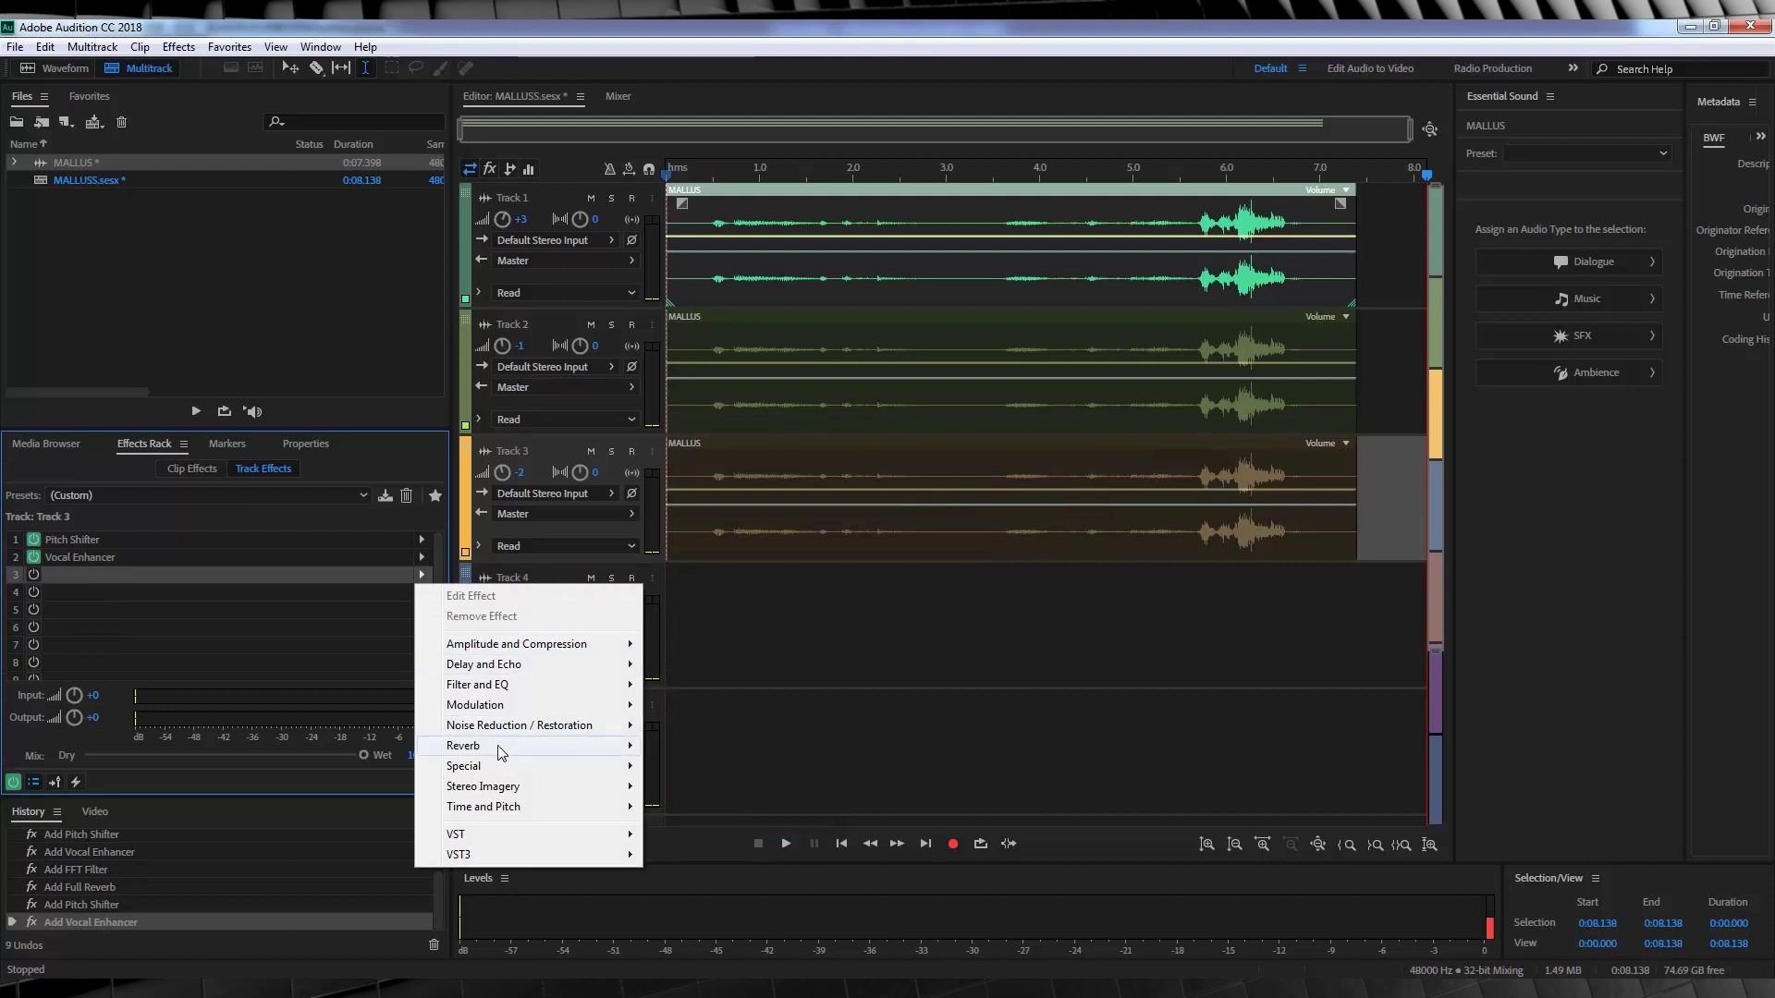
pyautogui.moveTo(518, 745)
pyautogui.click(689, 786)
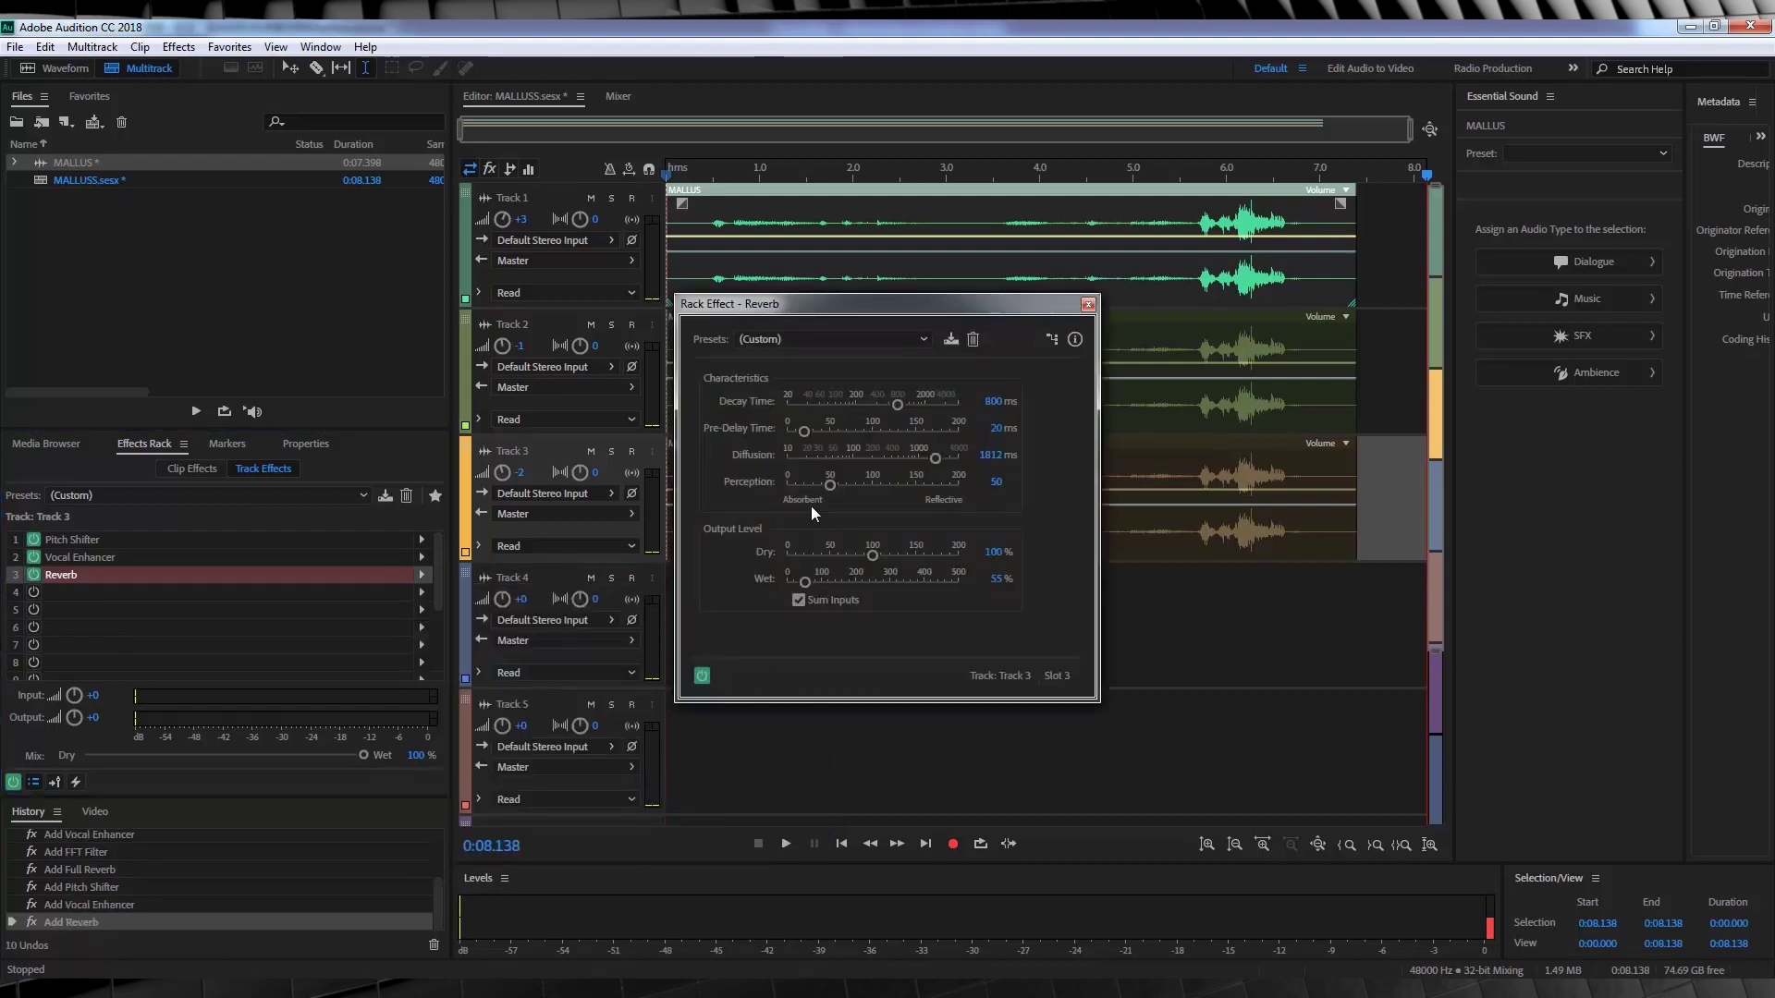
pyautogui.click(791, 341)
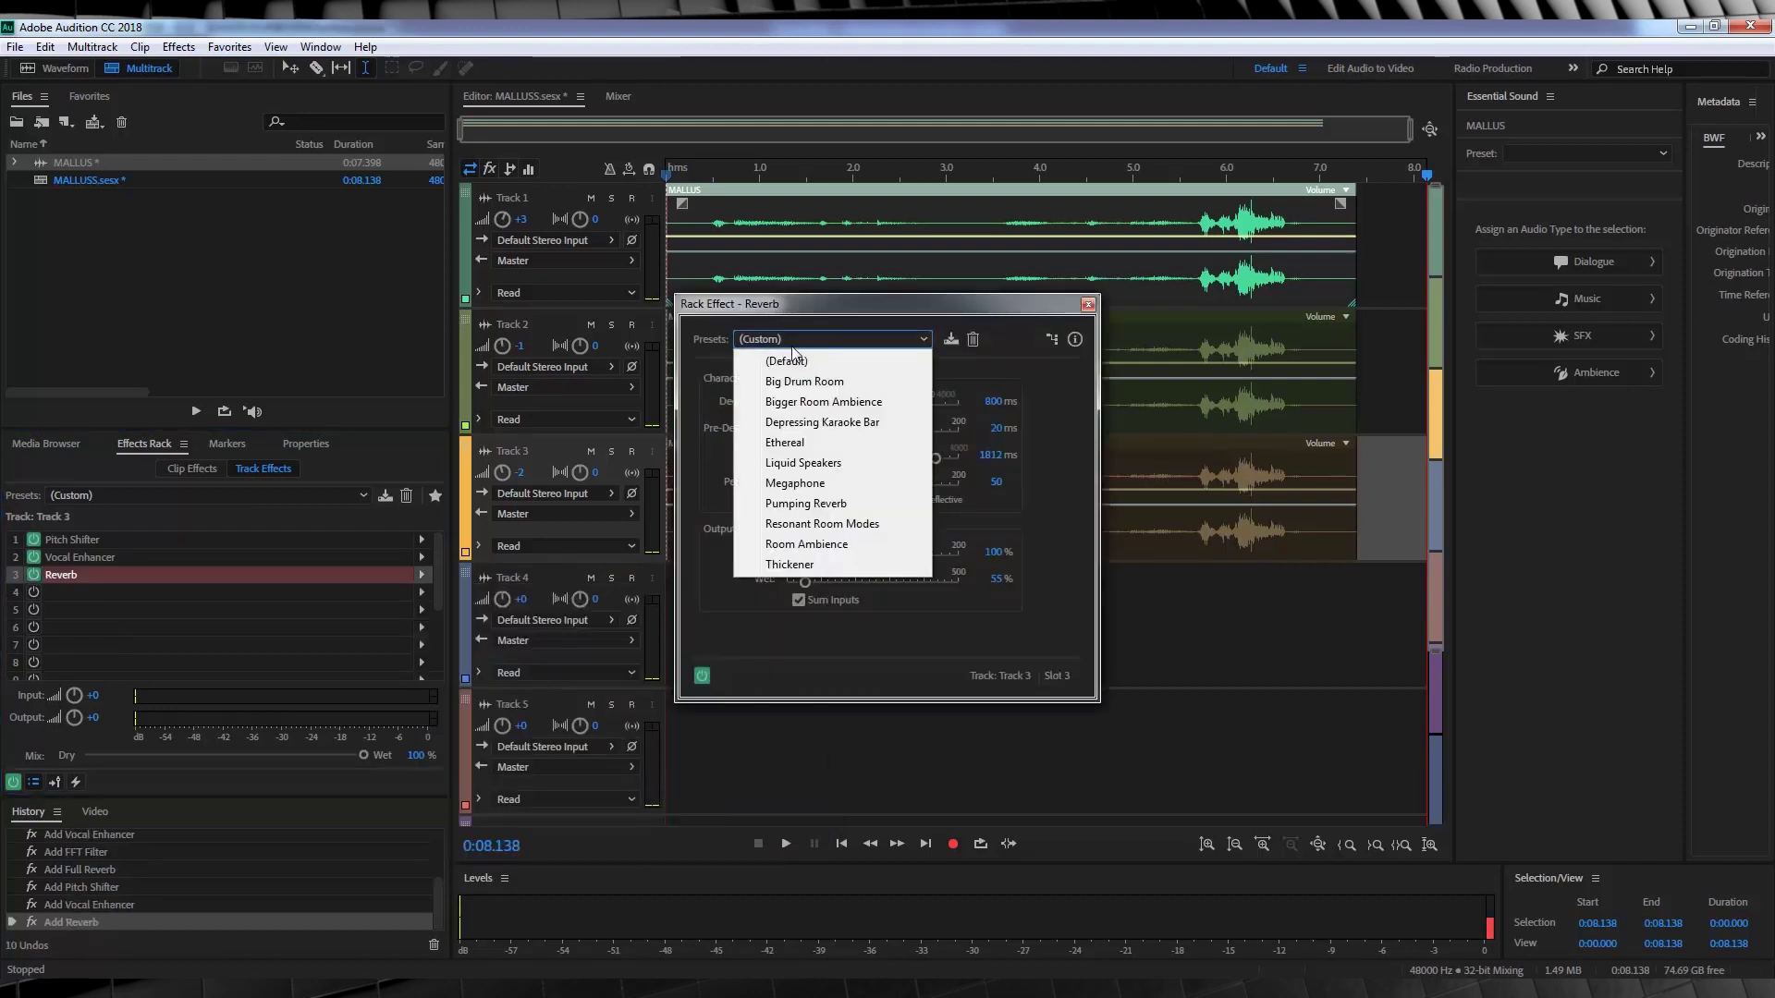
pyautogui.click(807, 565)
pyautogui.click(1088, 304)
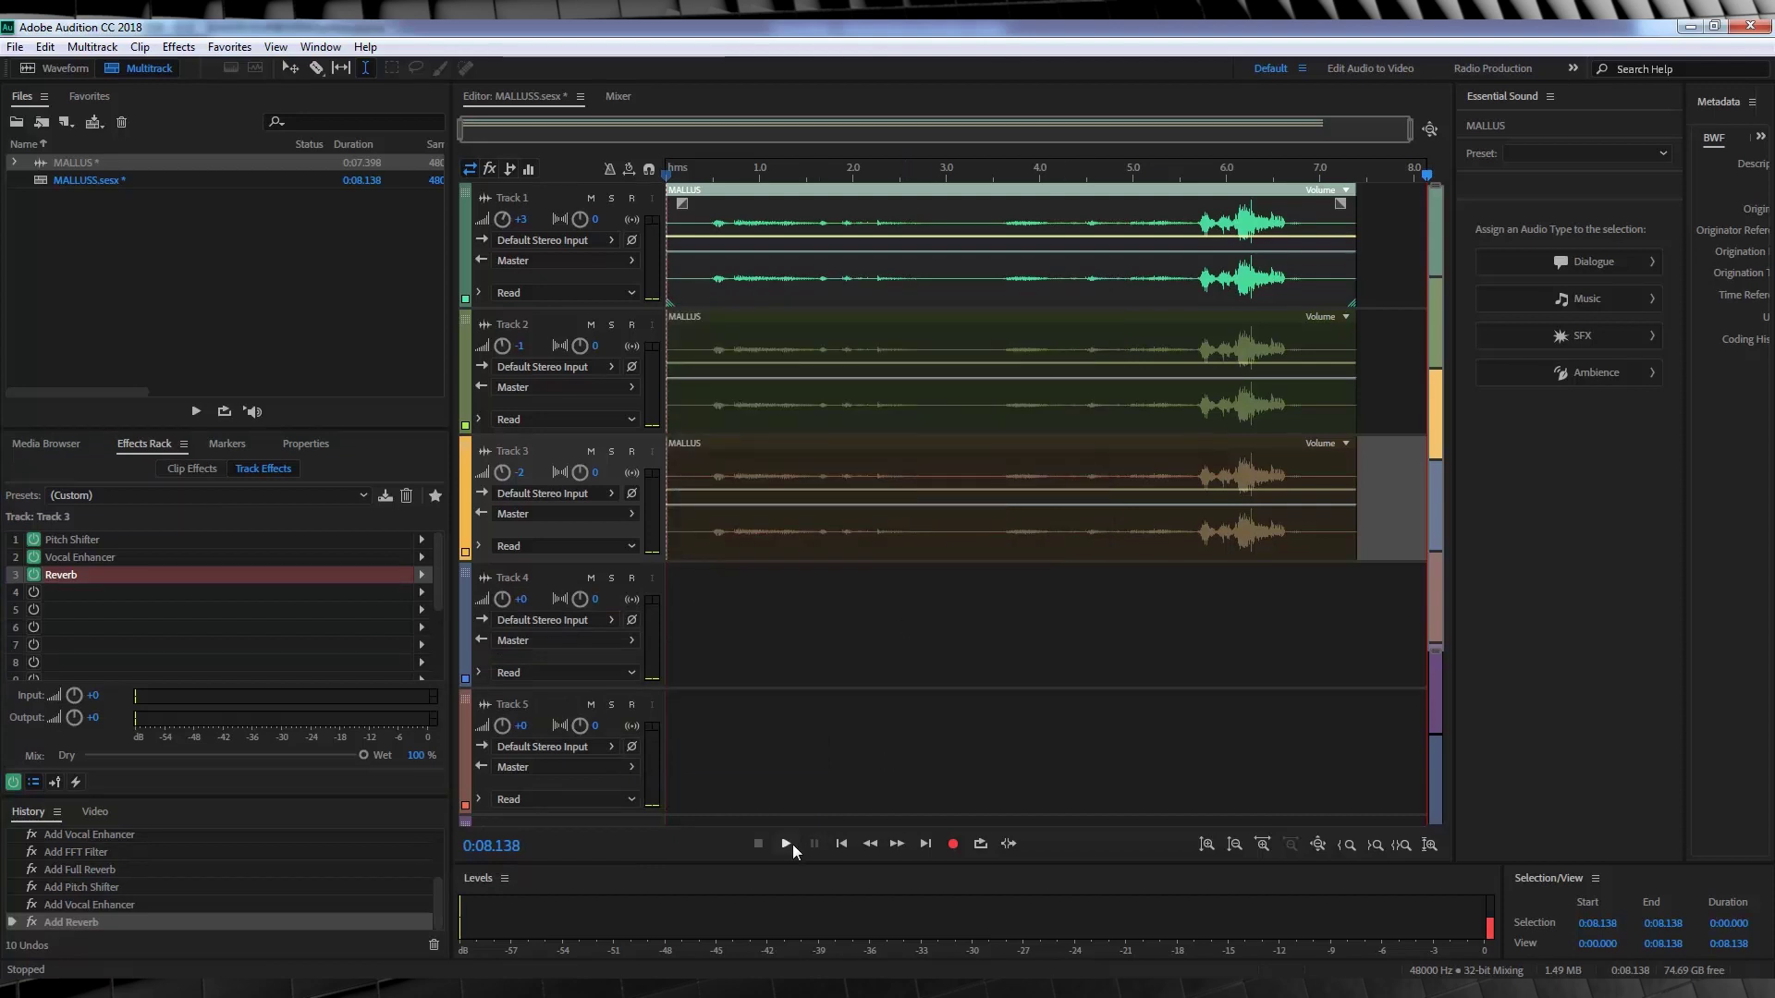
pyautogui.click(790, 843)
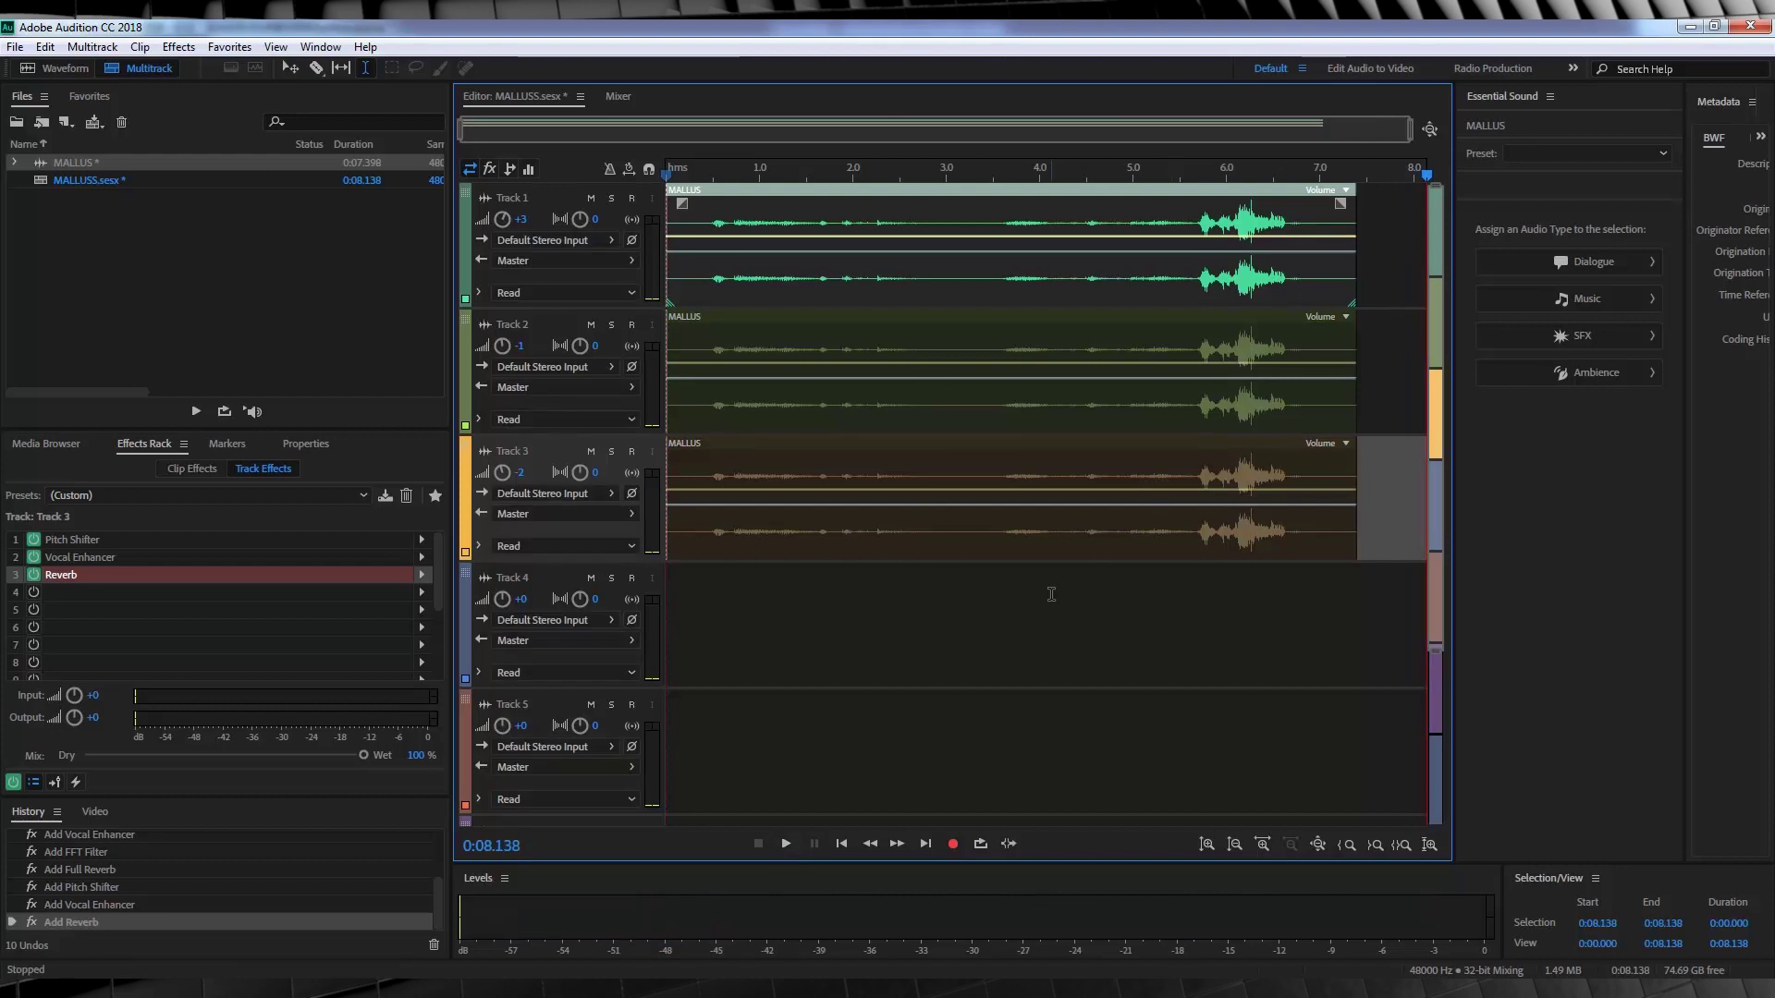
# - Place MALLUS on Track 4, add a Flanger with the Hell's Chorus preset, and play it back
pyautogui.moveTo(81, 169); pyautogui.dragTo(1188, 607)
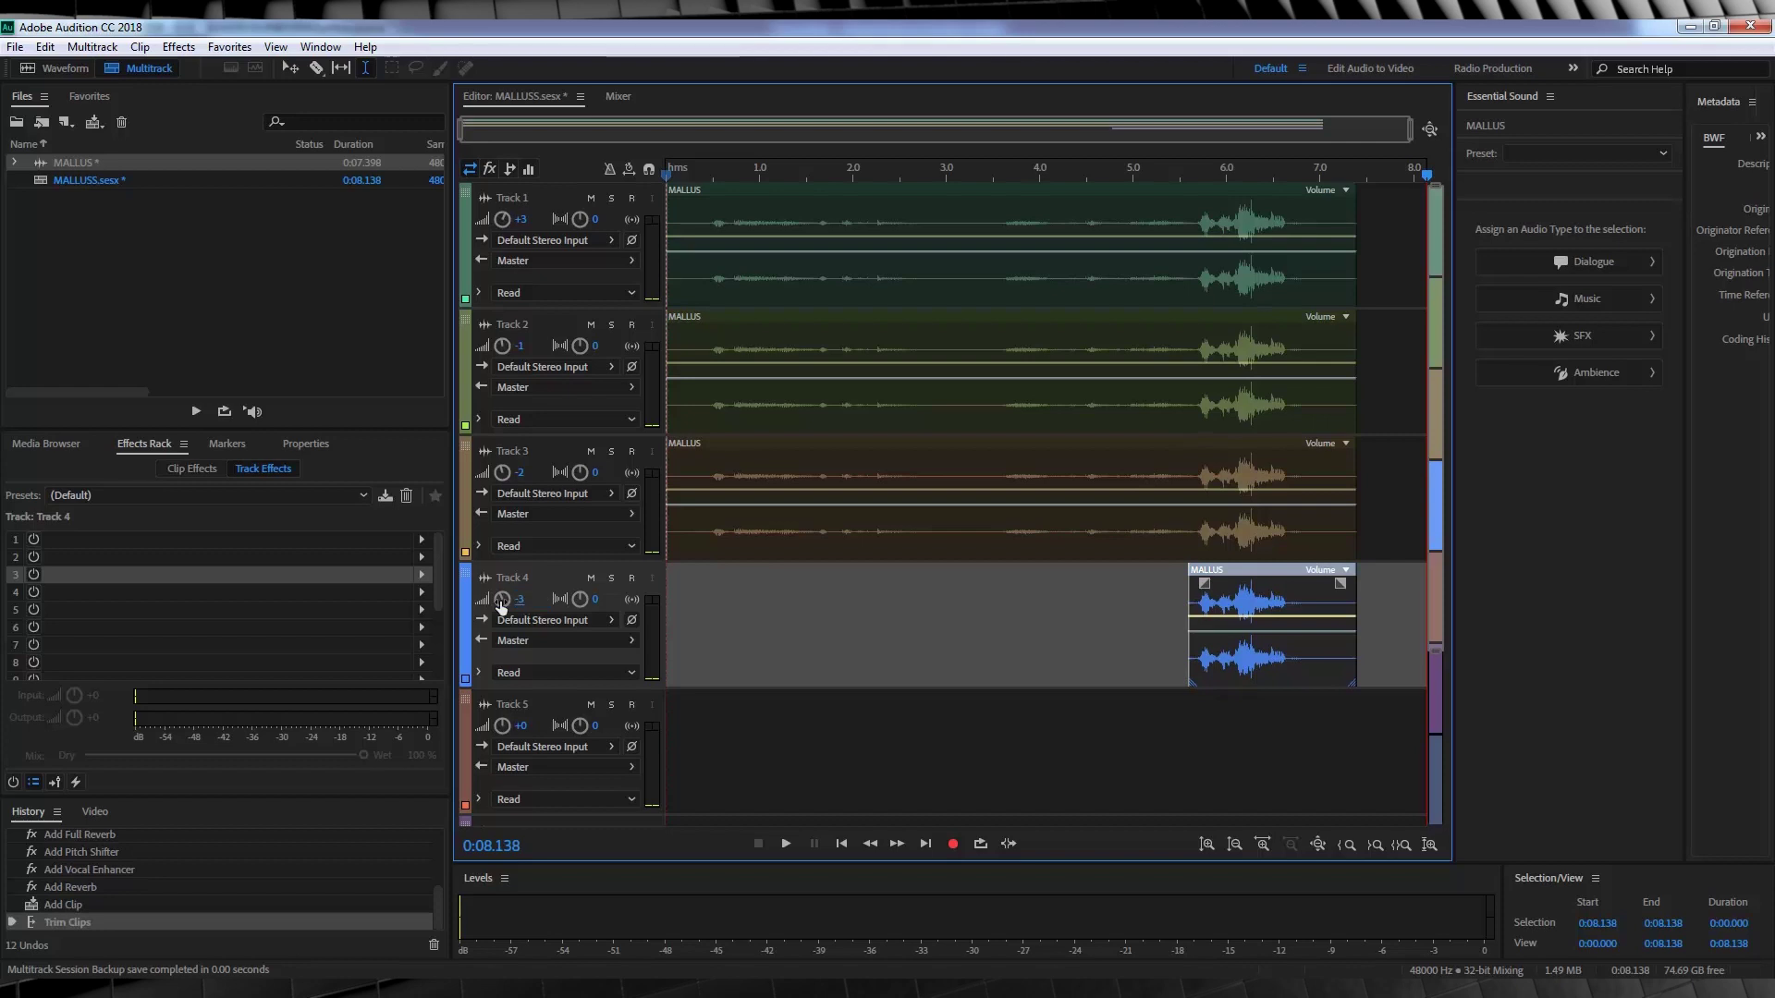
pyautogui.click(421, 539)
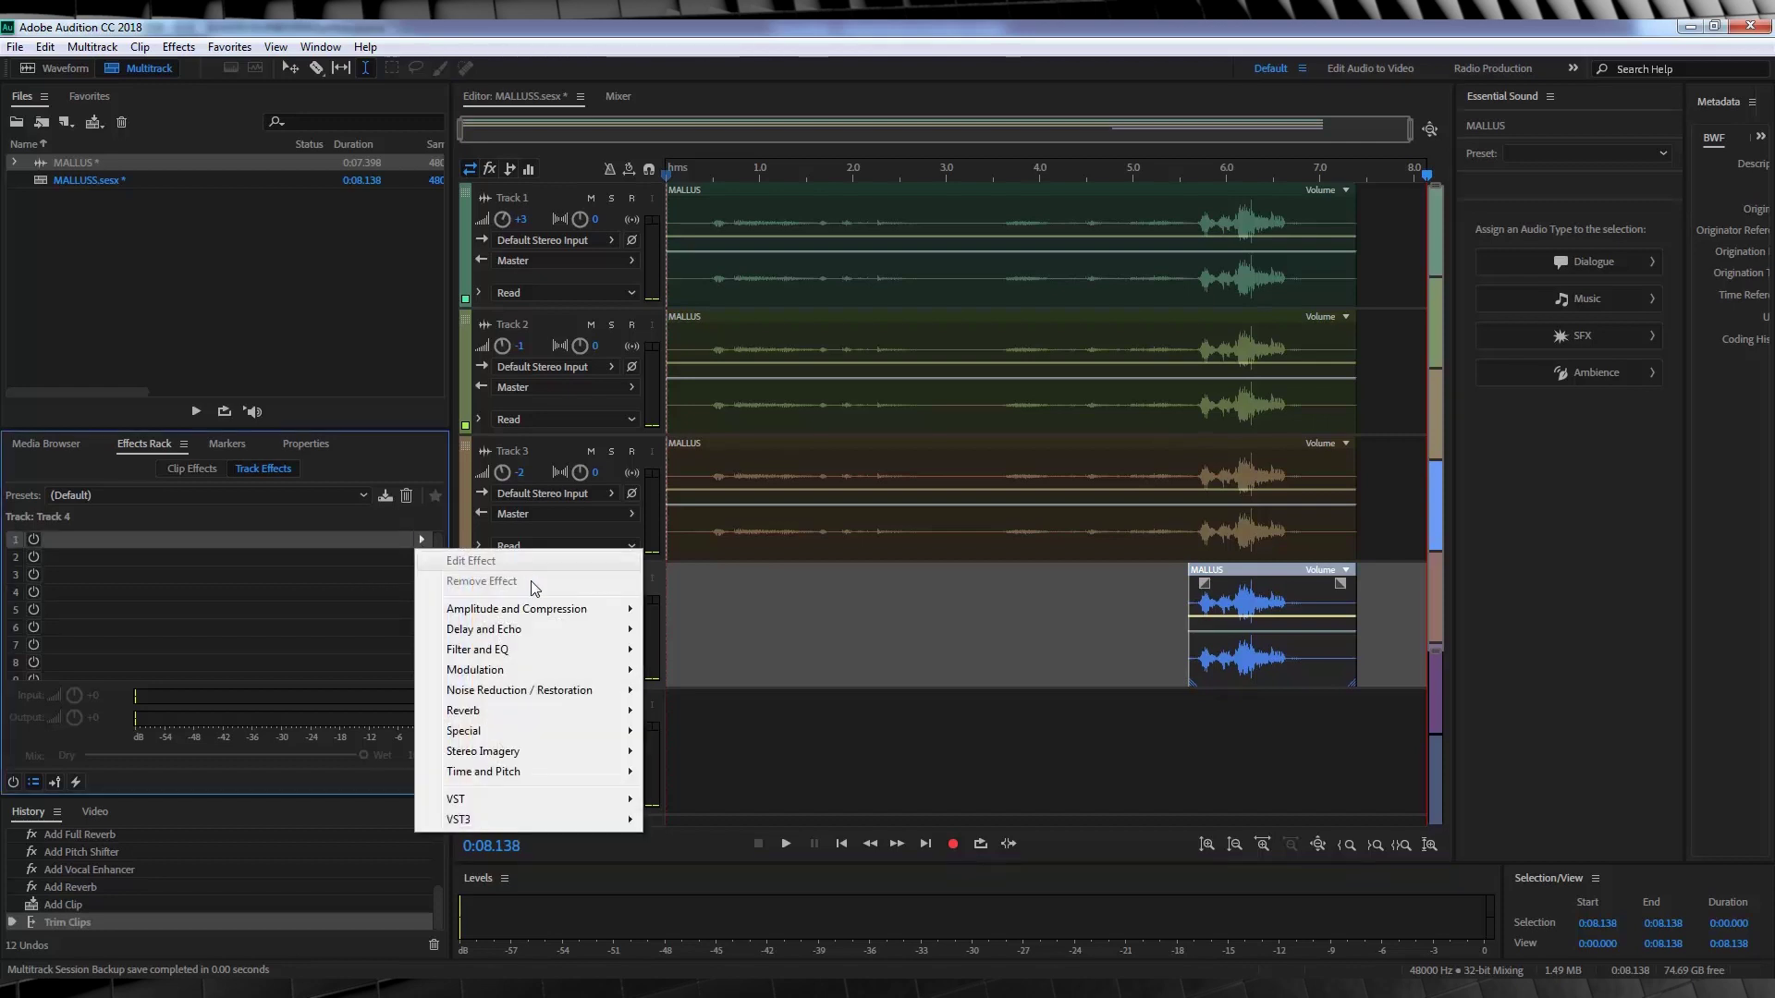
pyautogui.moveTo(533, 708)
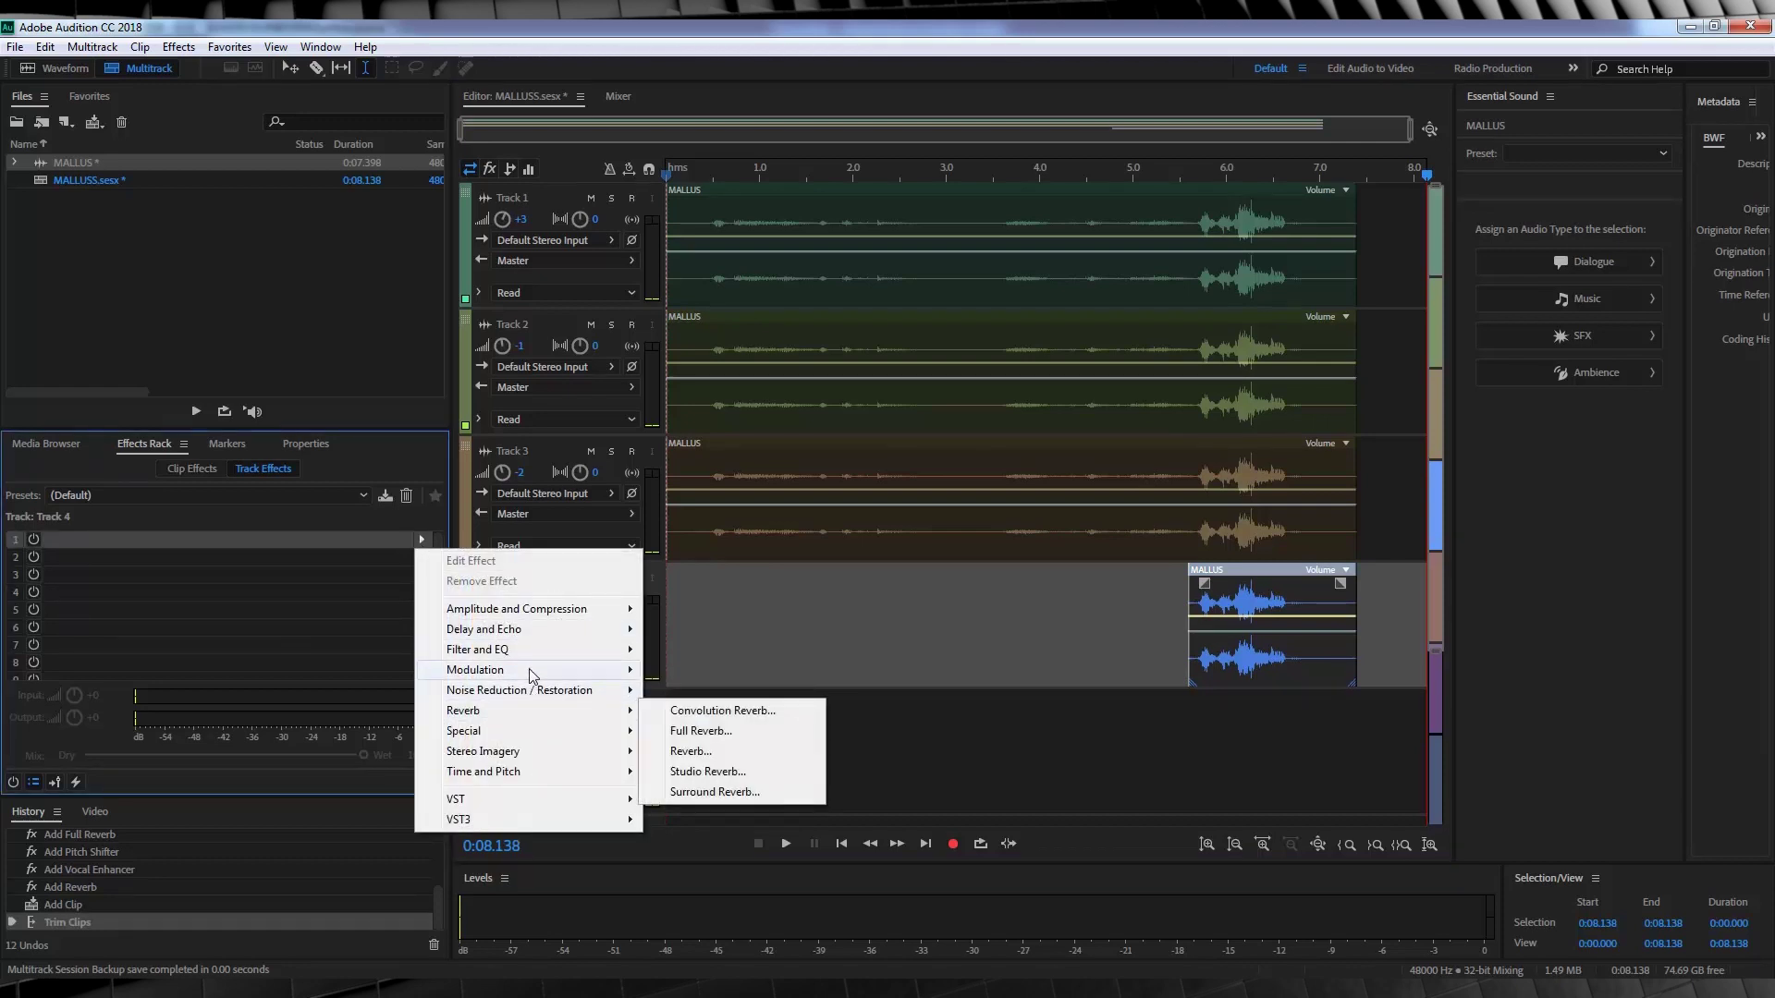
pyautogui.moveTo(534, 671)
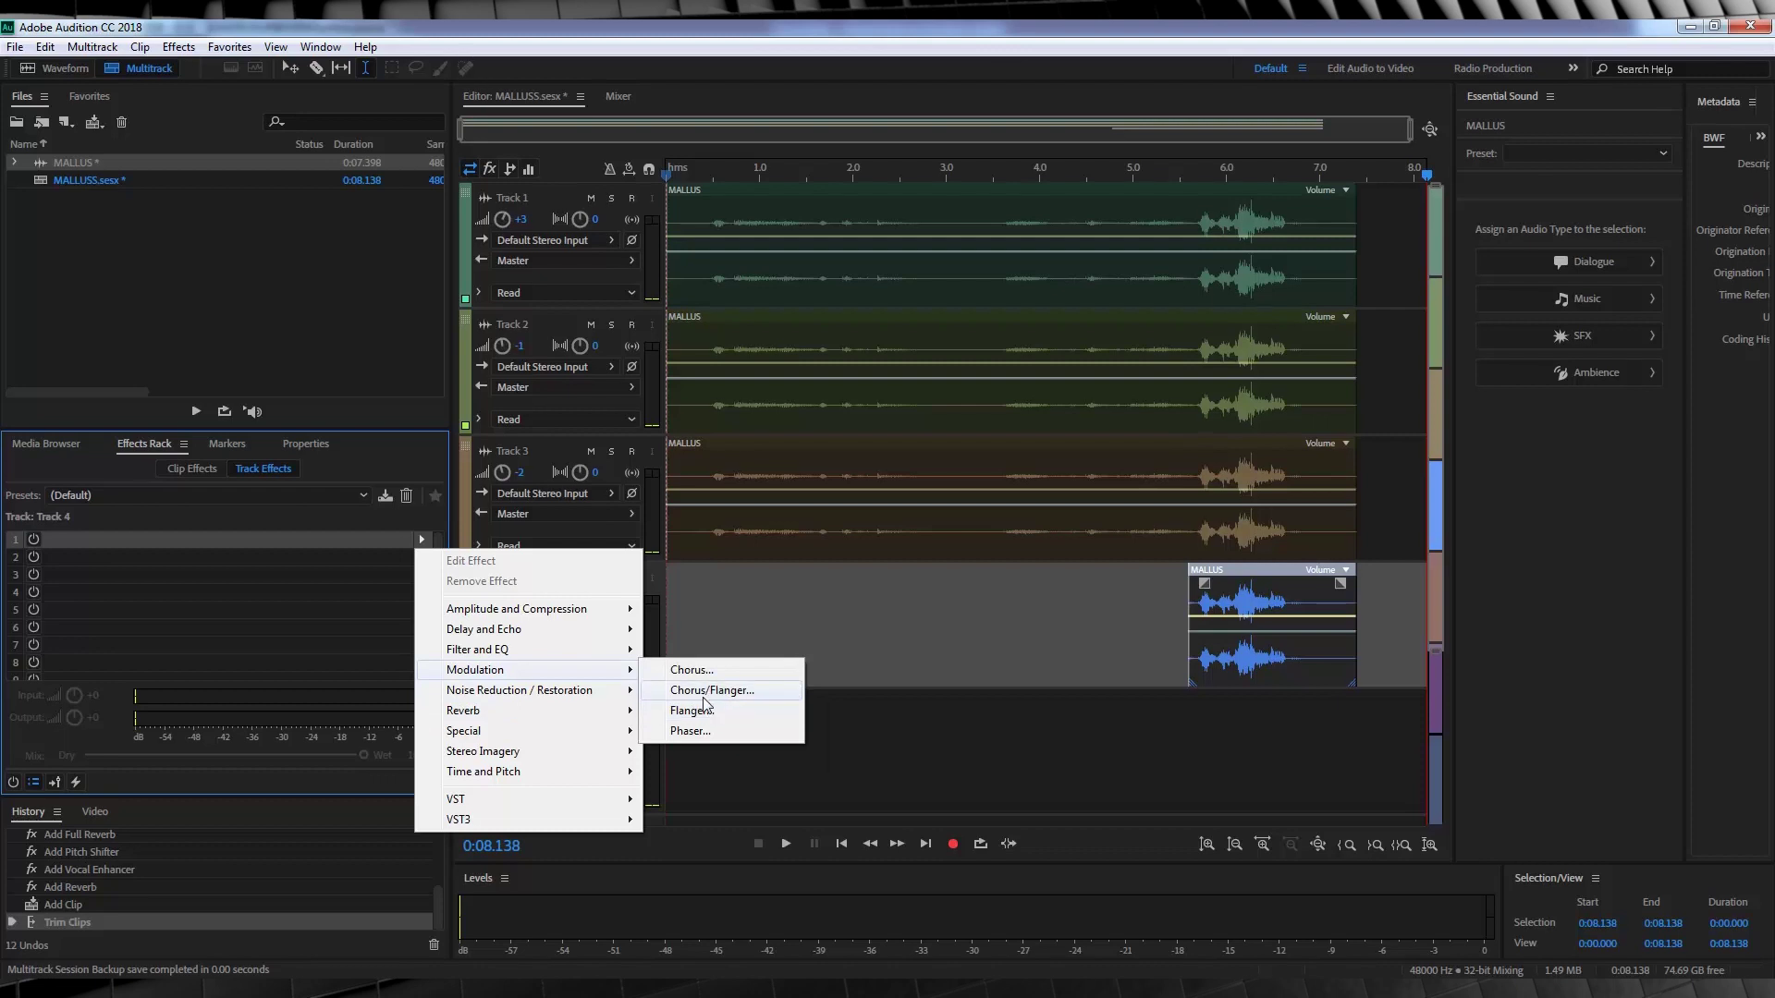
pyautogui.click(707, 711)
pyautogui.click(809, 305)
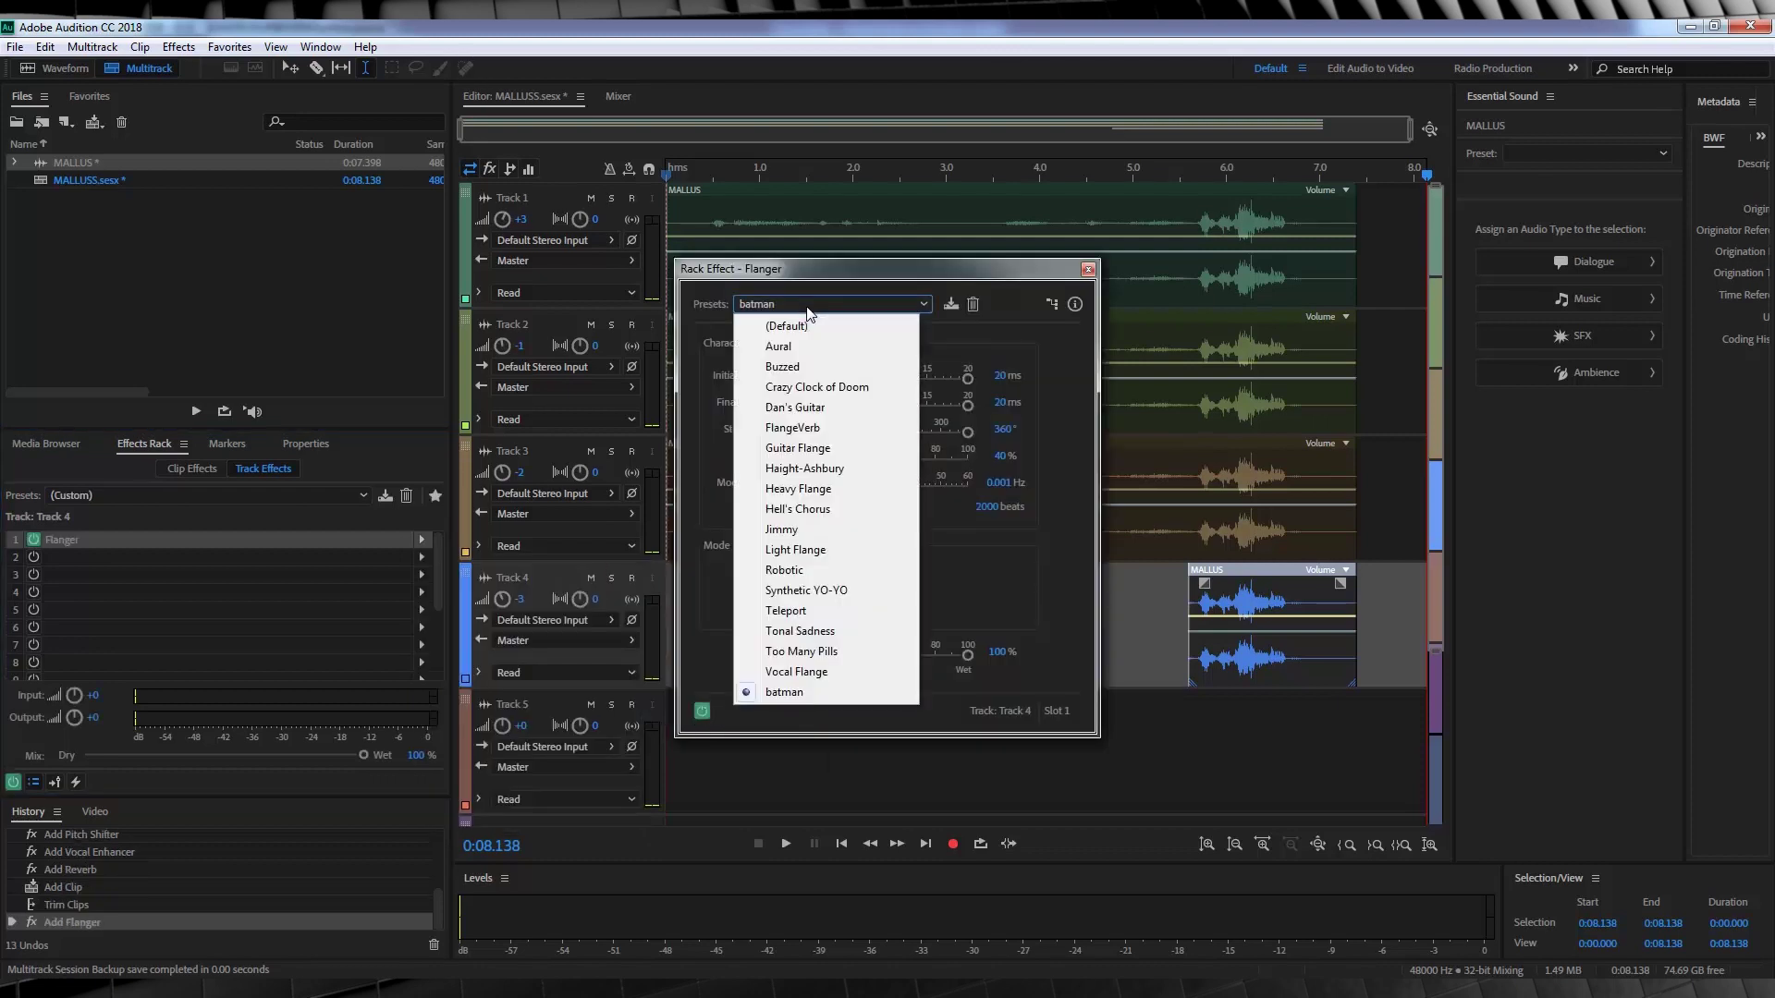
pyautogui.click(796, 509)
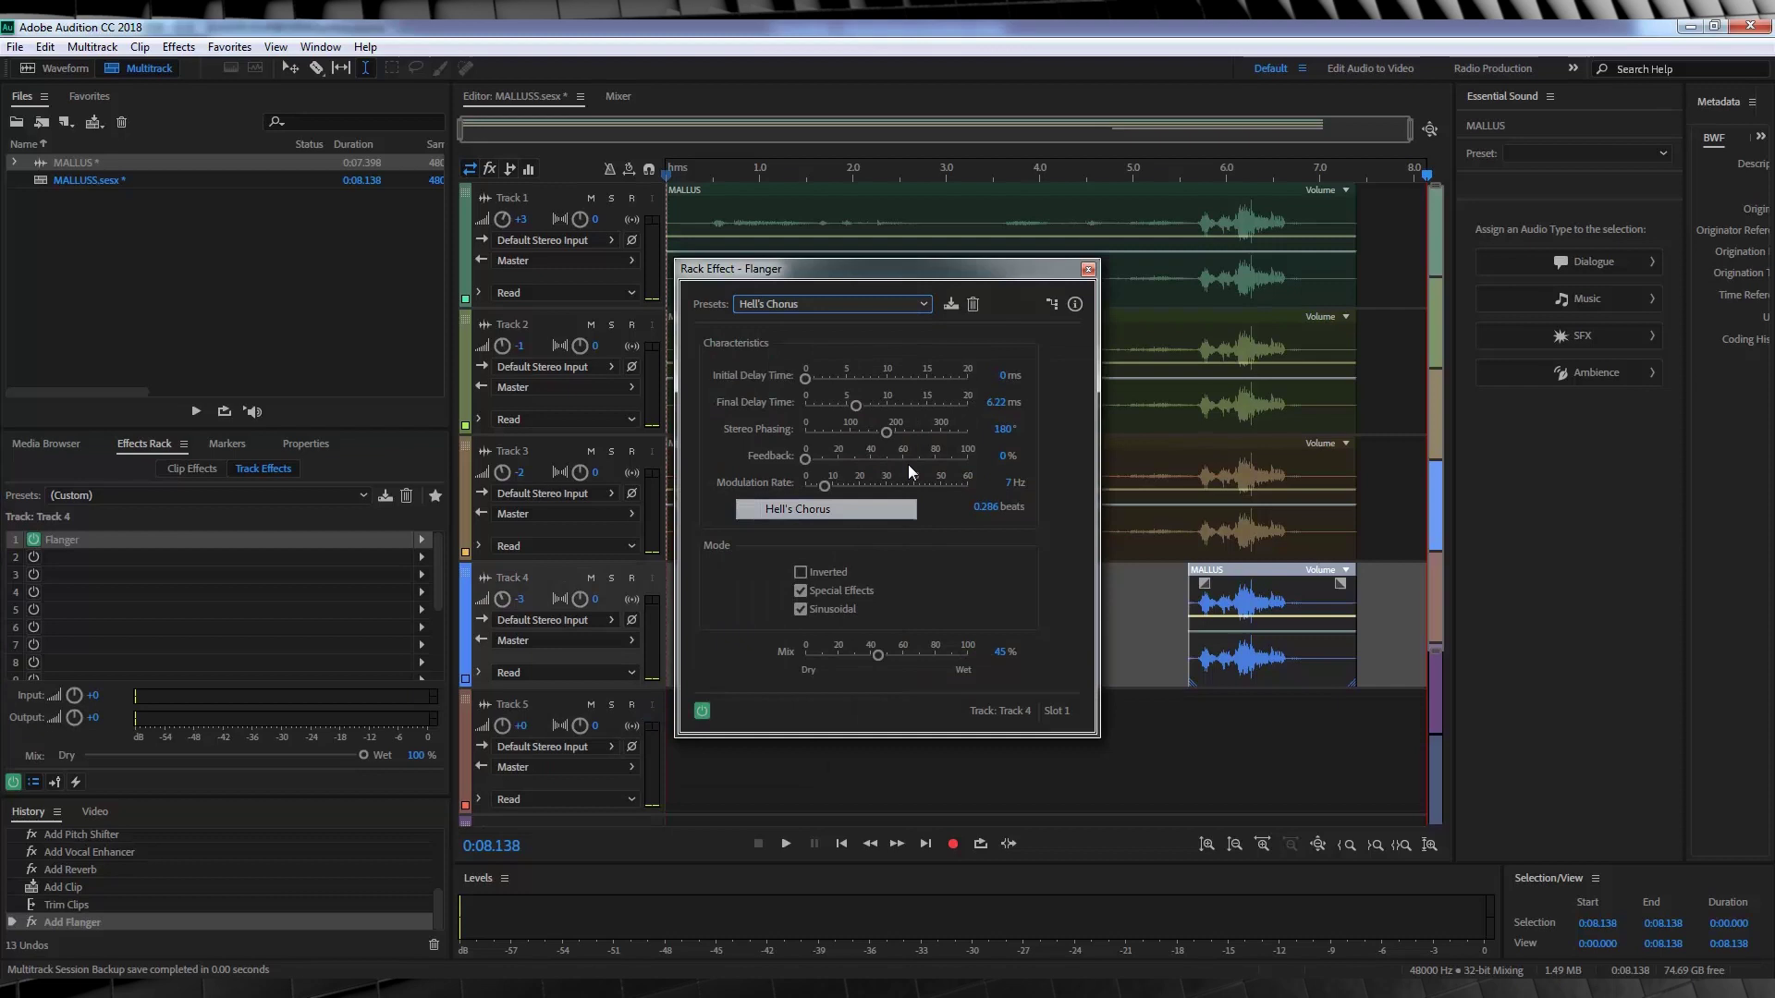
pyautogui.click(1088, 270)
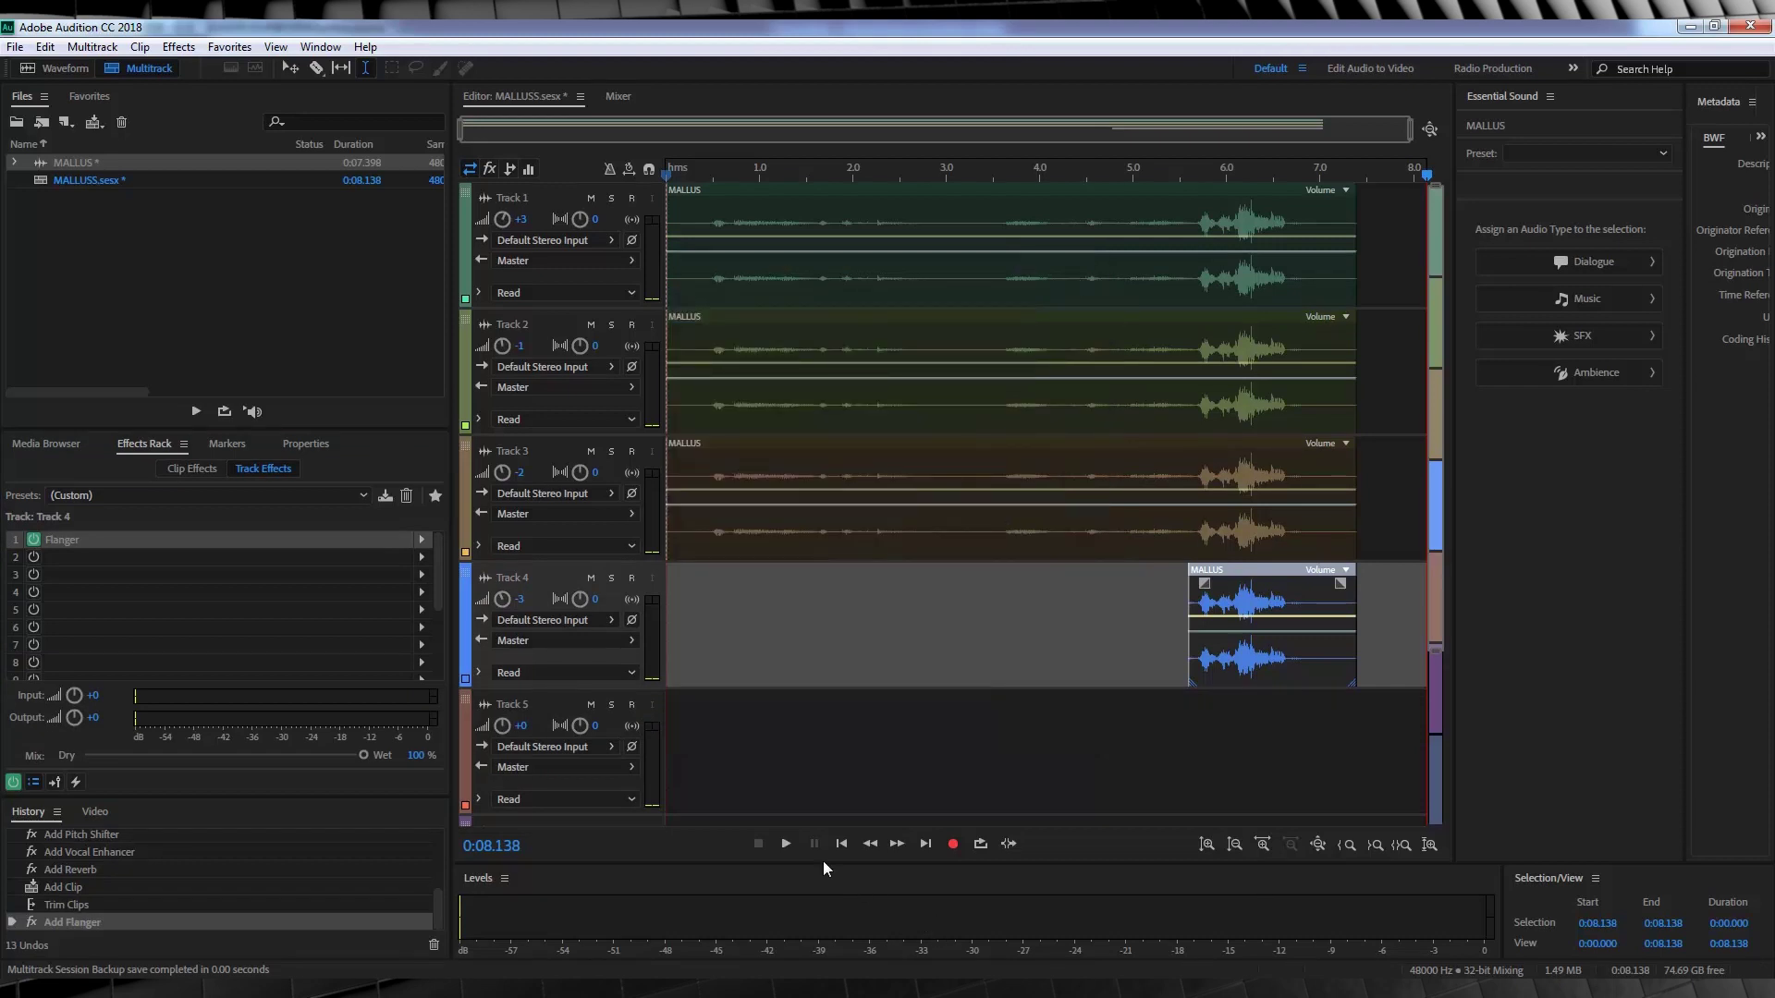
pyautogui.click(785, 845)
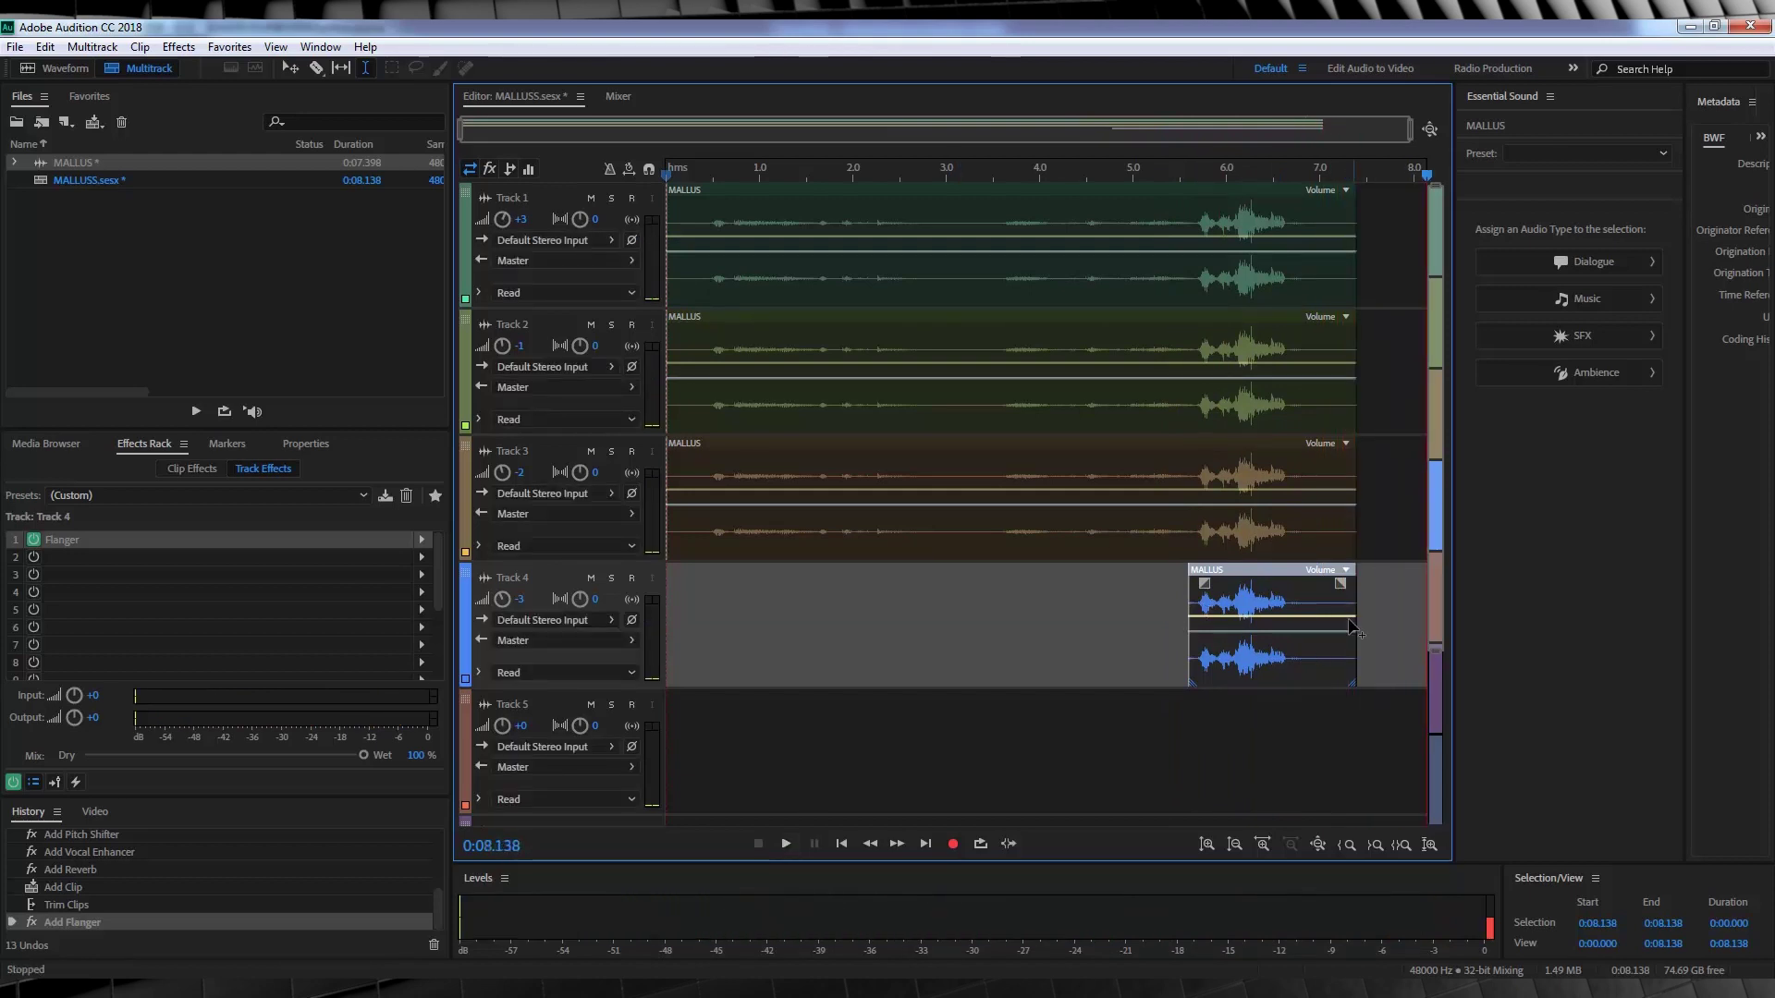
# - Mix the entire session down to a new file, MALLUSS Mixdown 1
pyautogui.rightClick(987, 616)
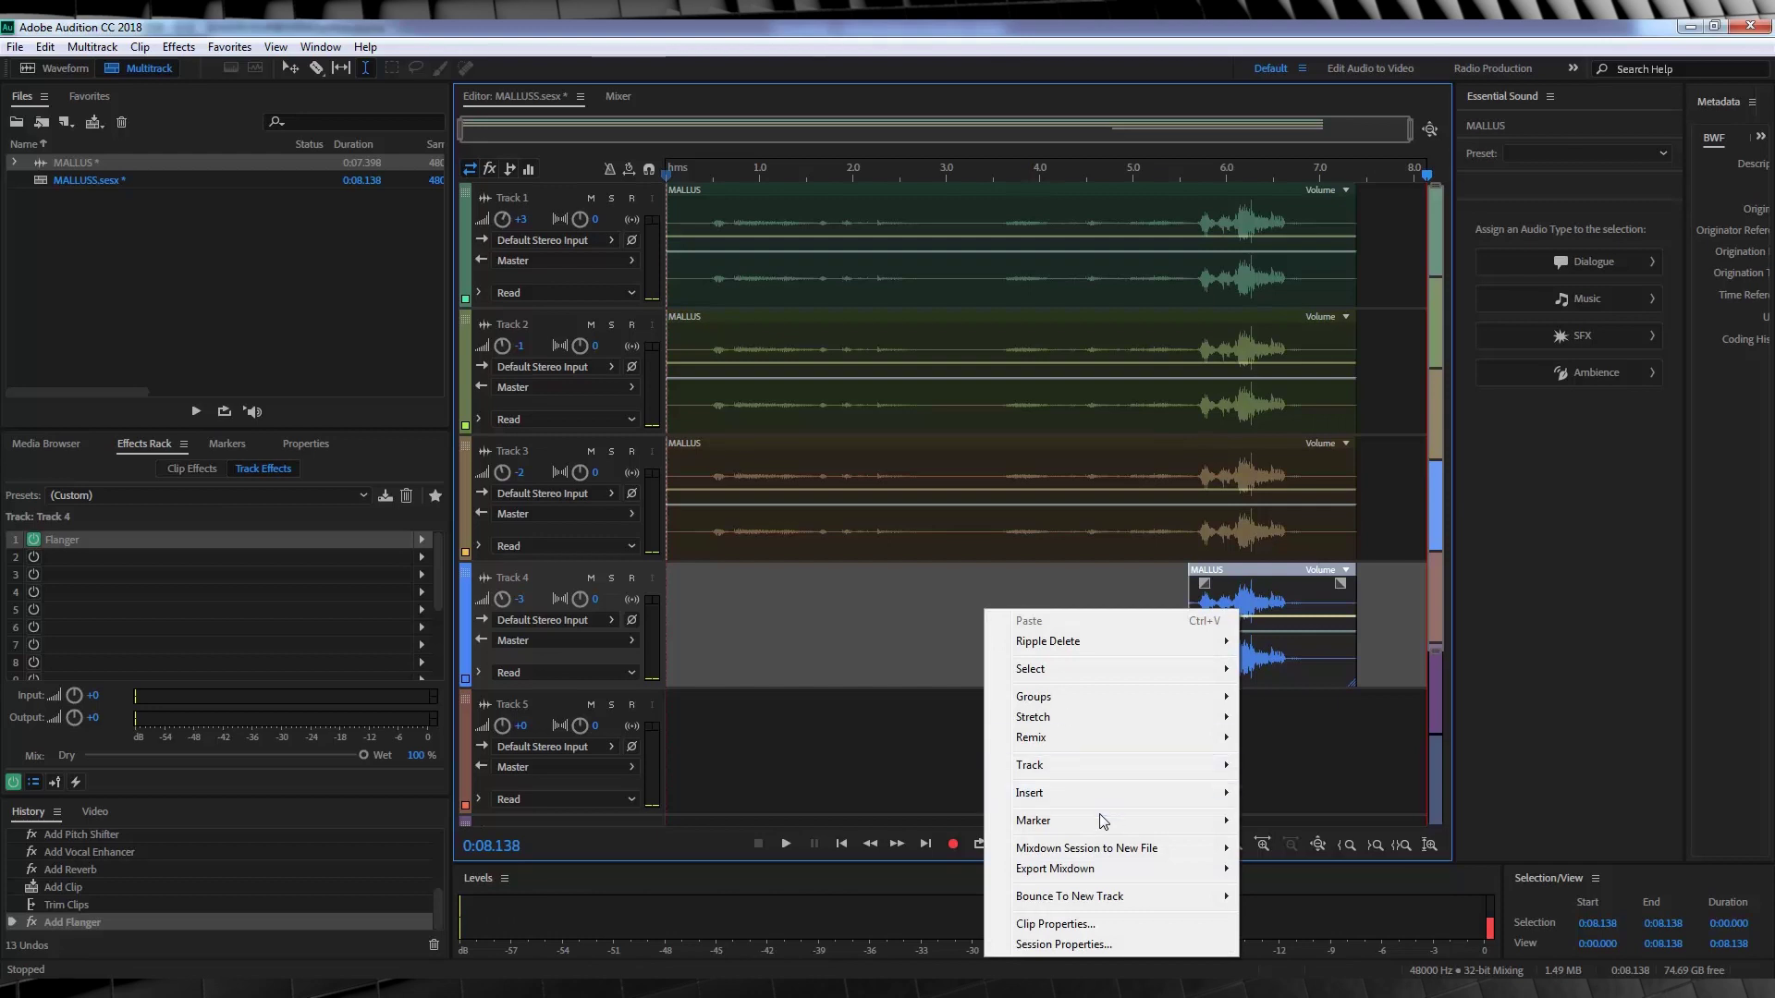
pyautogui.moveTo(1219, 848)
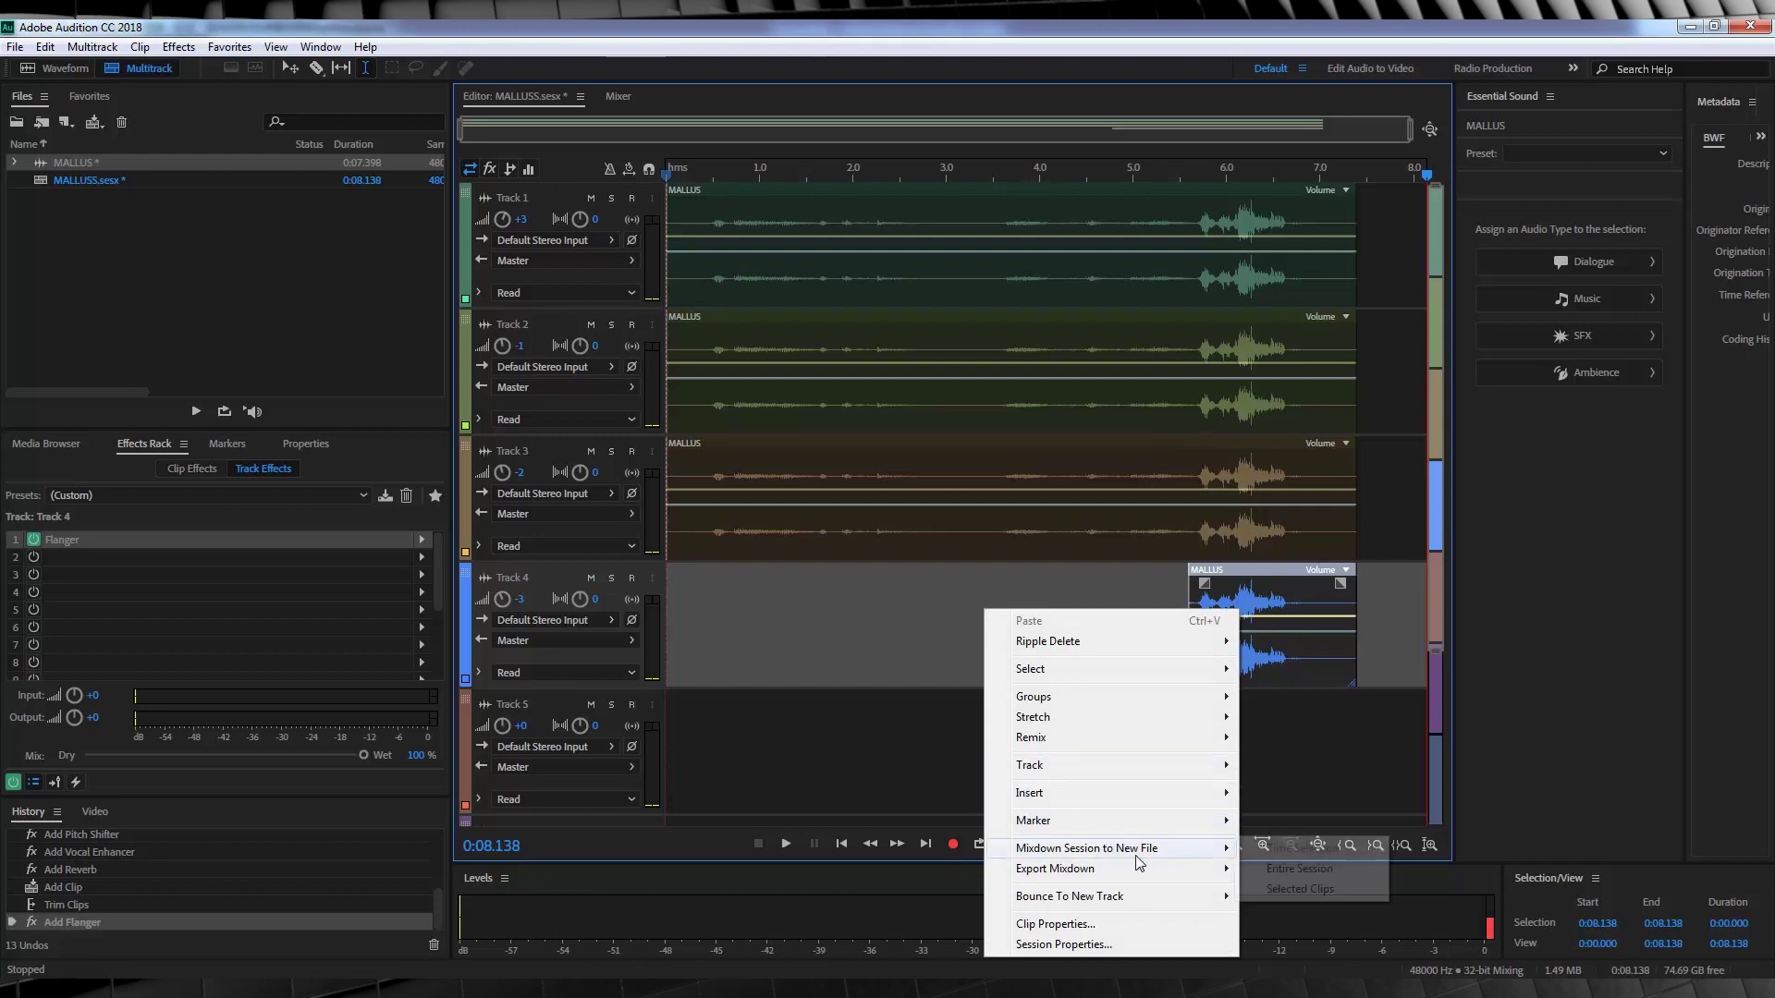
pyautogui.click(1299, 869)
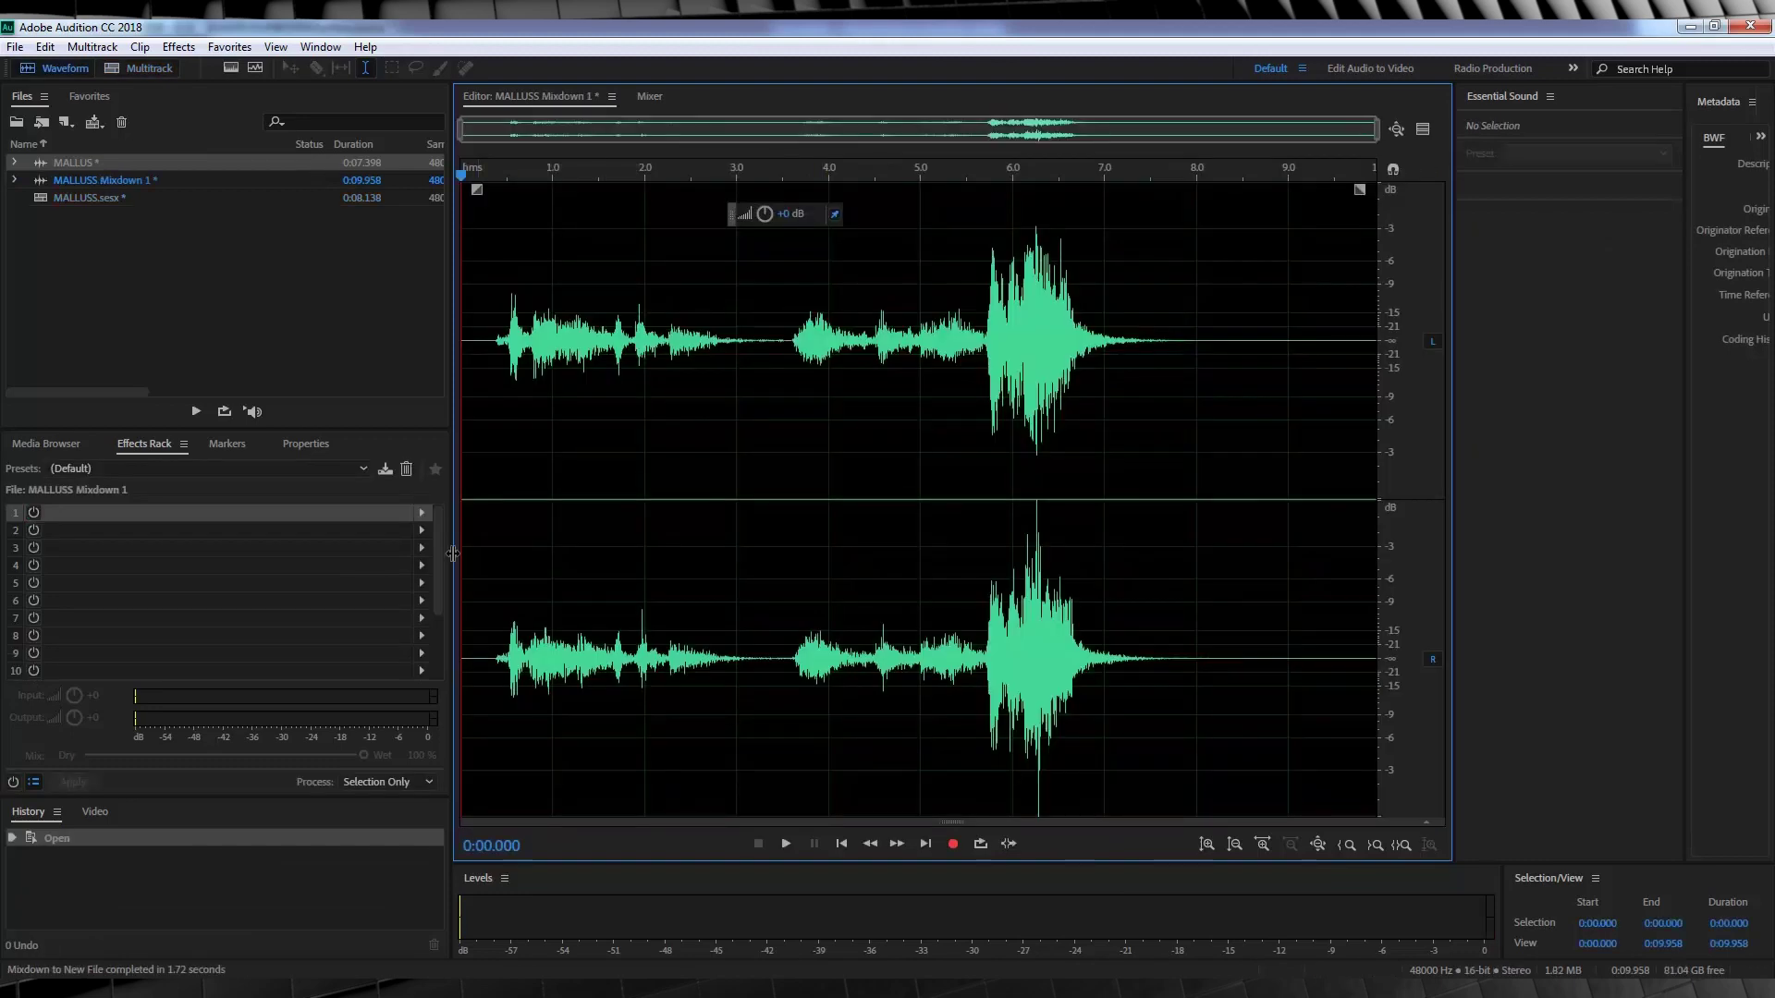
# - Add a Vocal Enhancer to the mixdown file and apply it permanently
pyautogui.click(421, 510)
pyautogui.moveTo(546, 710)
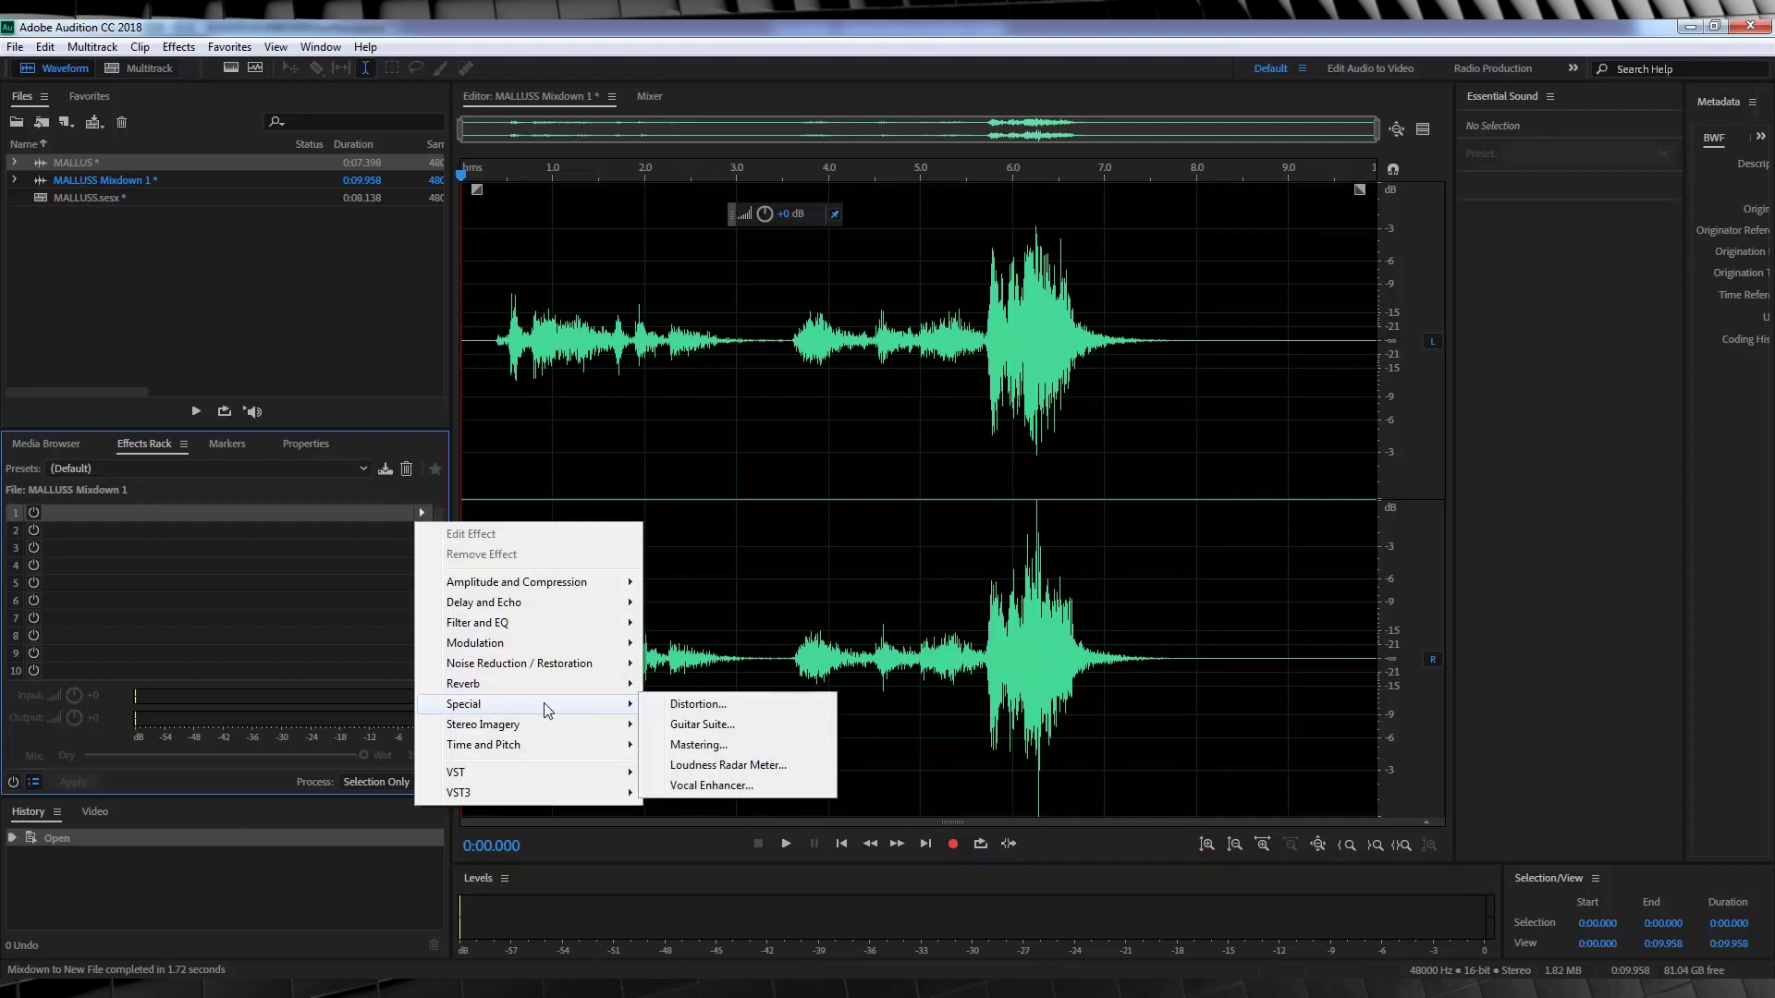
pyautogui.click(737, 787)
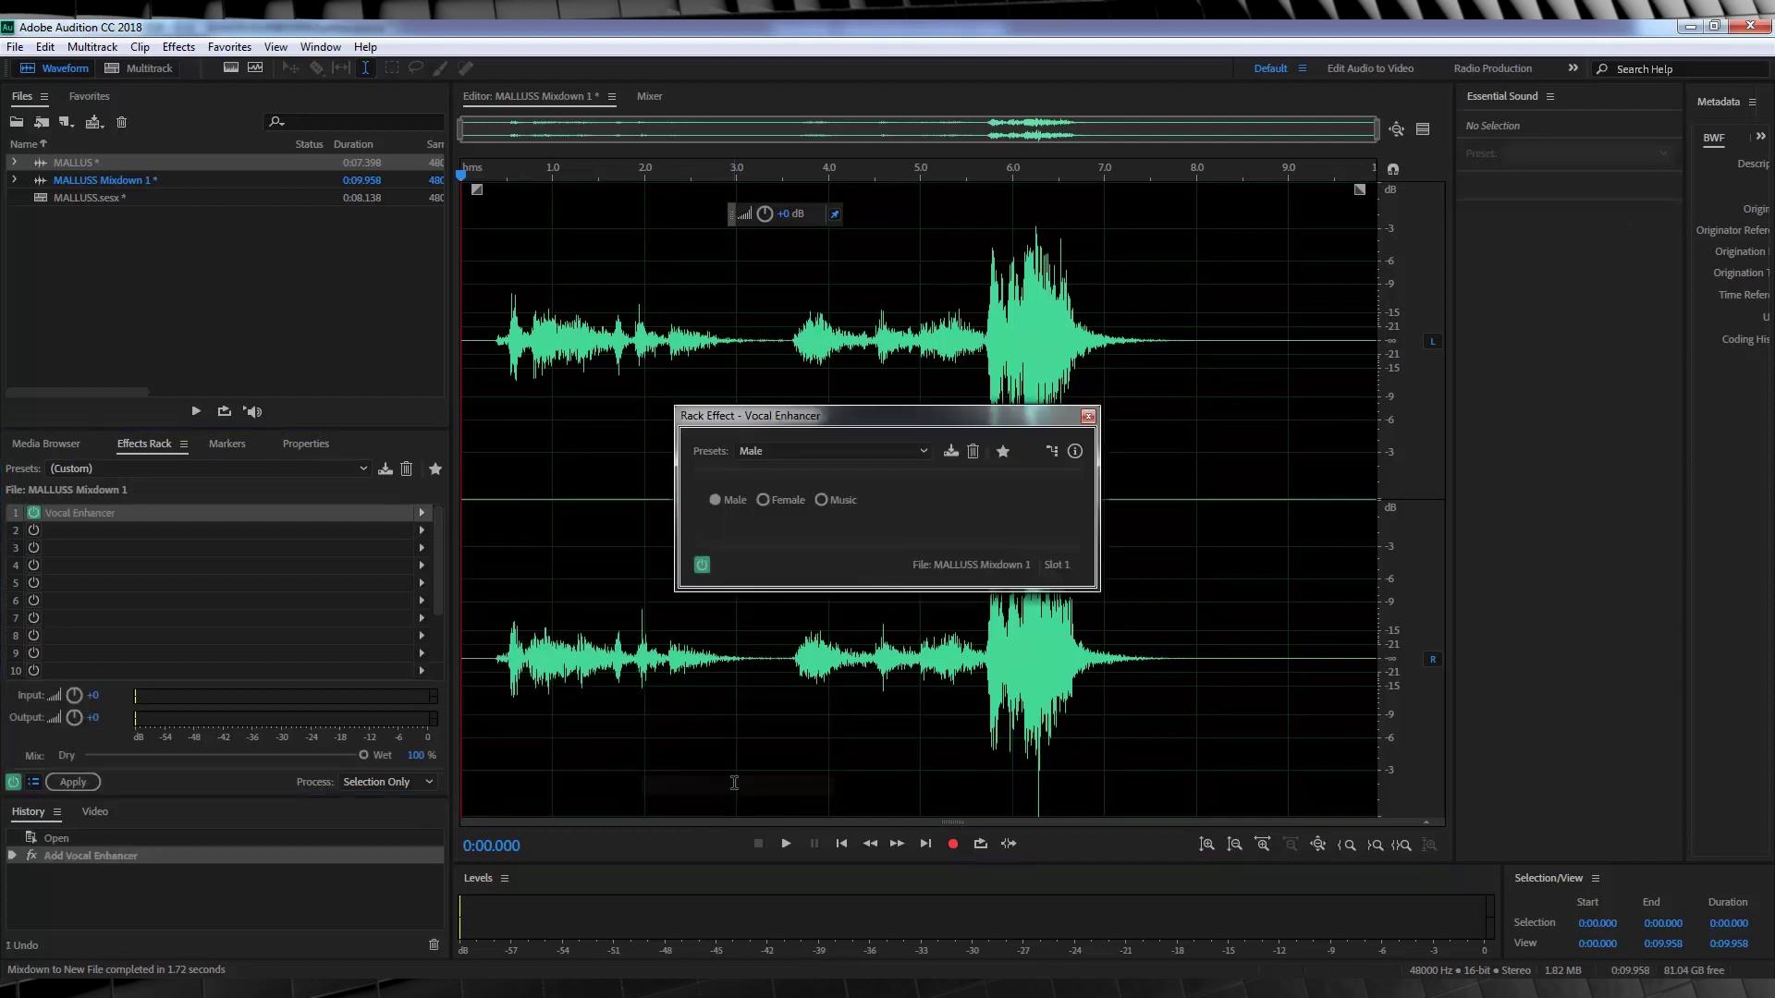
pyautogui.click(1088, 416)
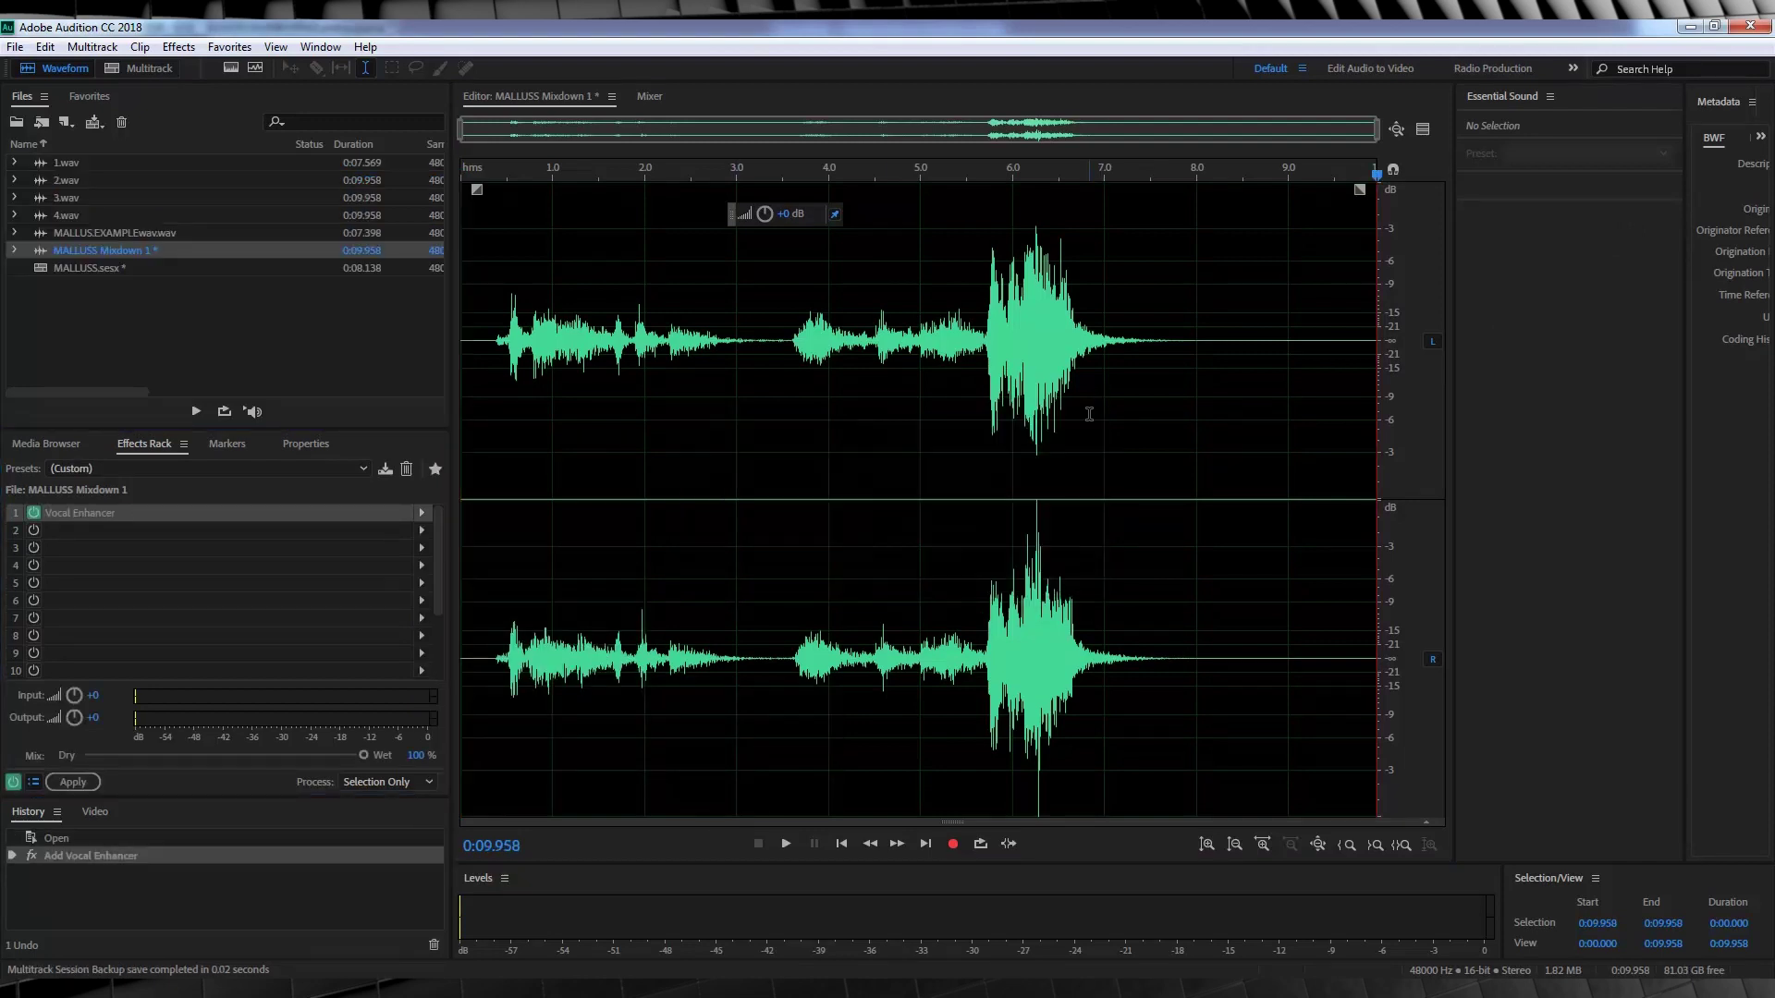
pyautogui.click(72, 782)
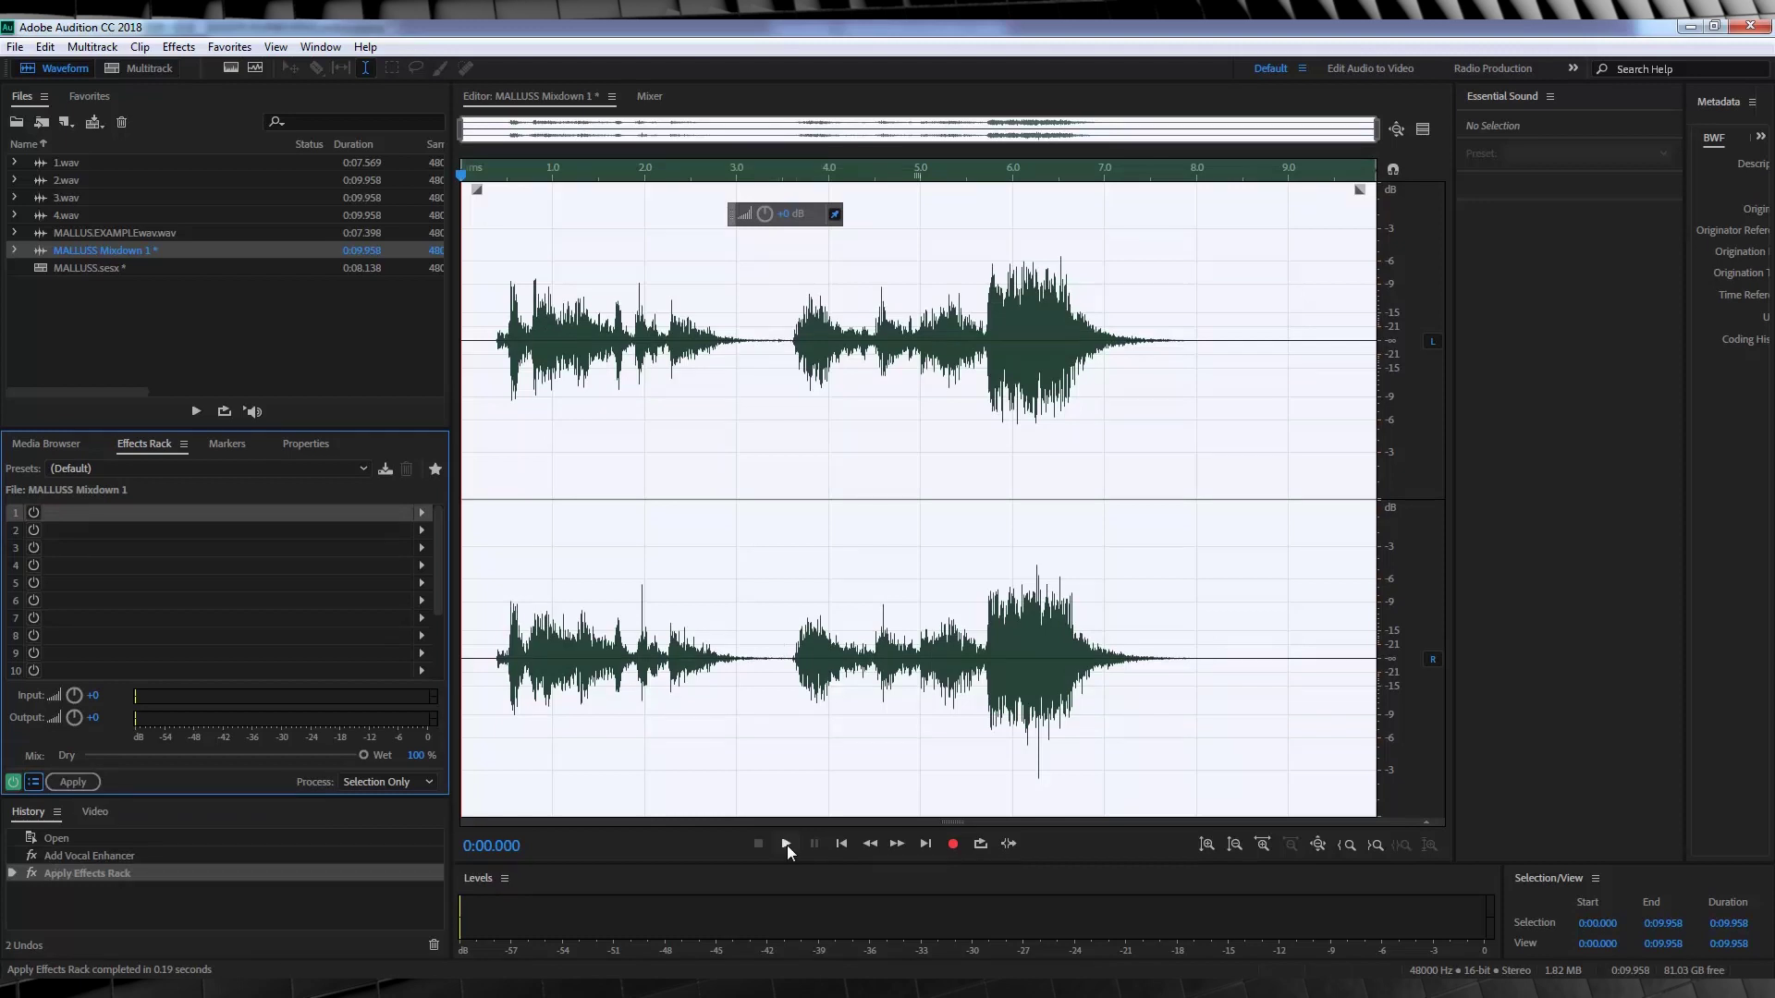
pyautogui.click(785, 845)
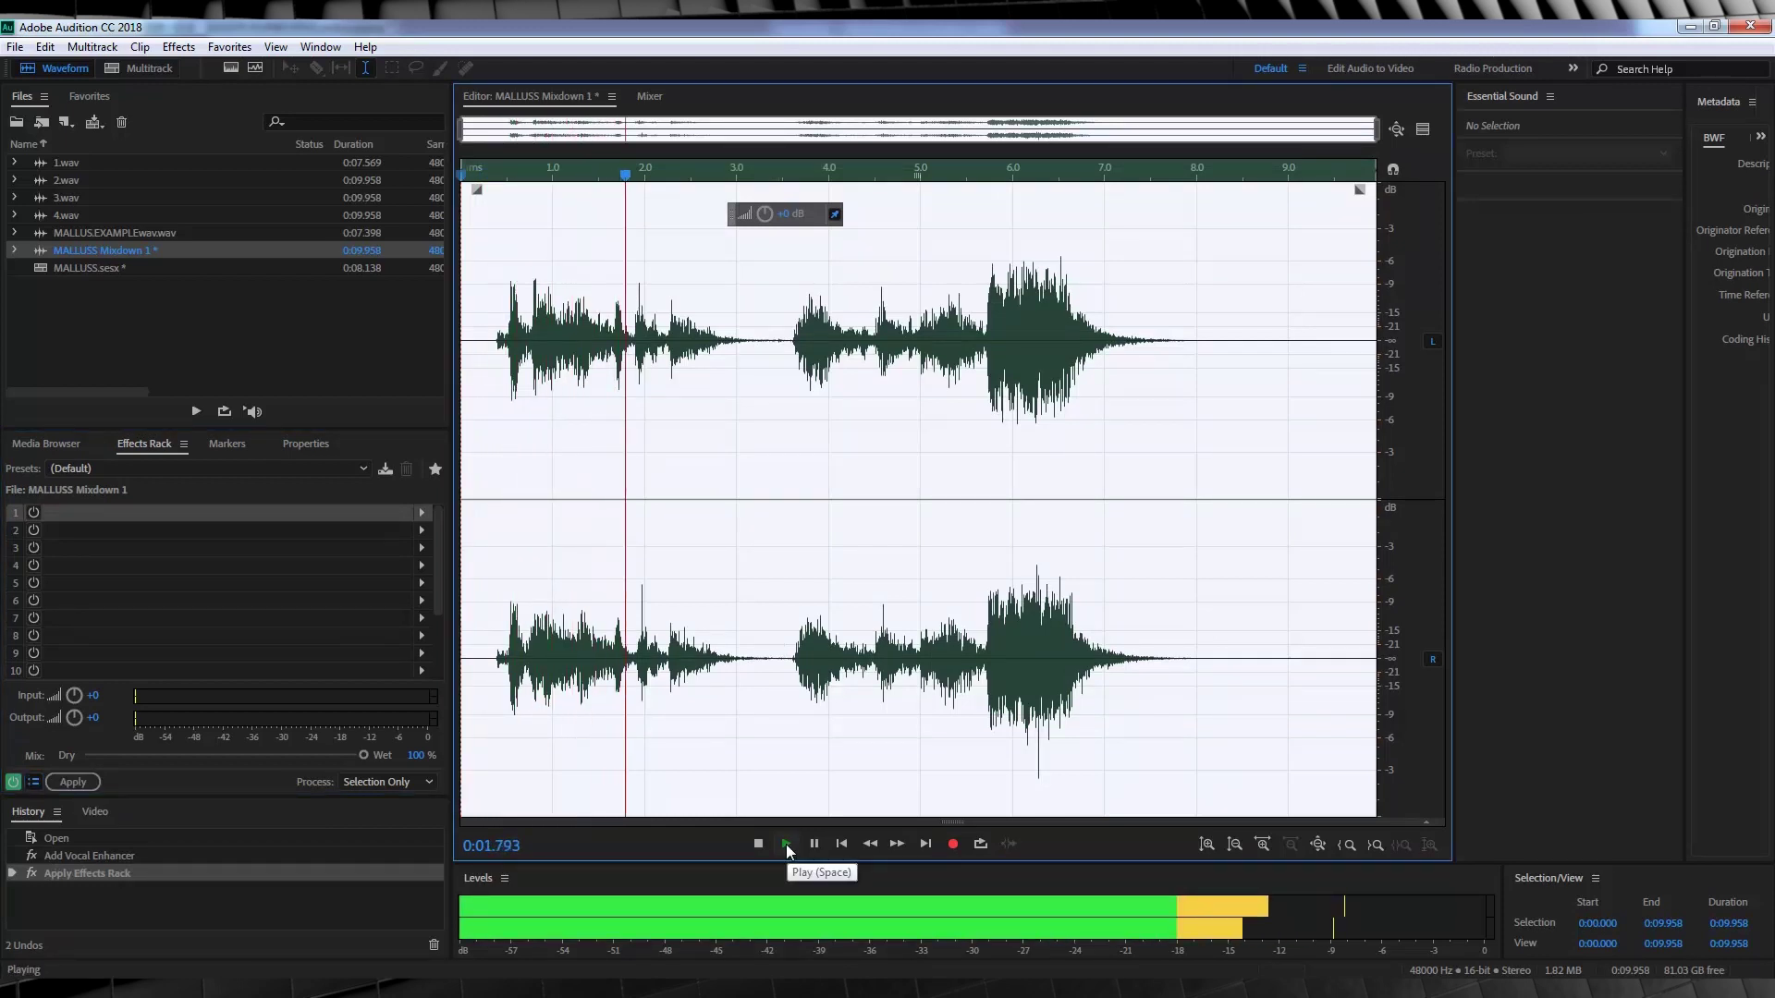